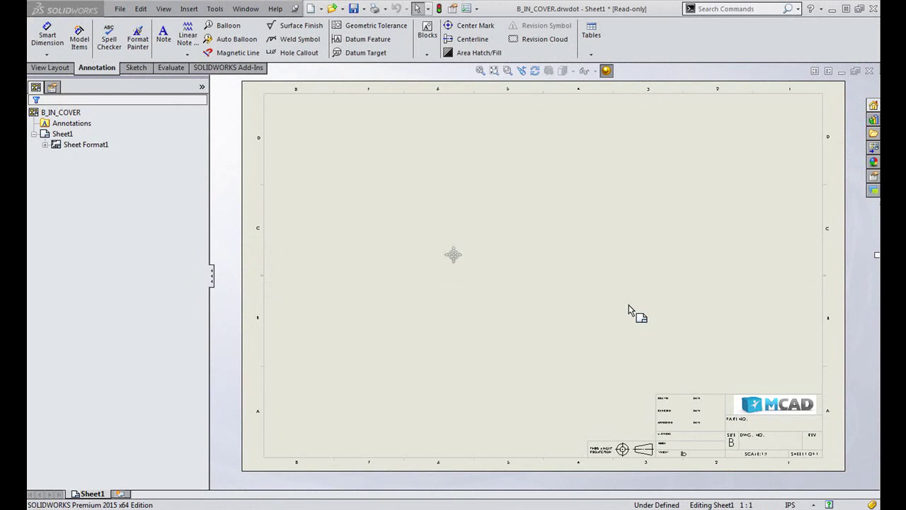
Step: Switch to the Draw2 drawing, look through Sheet2 and Sheet3, and add two new sheets after Sheet3
click(578, 299)
key(ctrl+Tab)
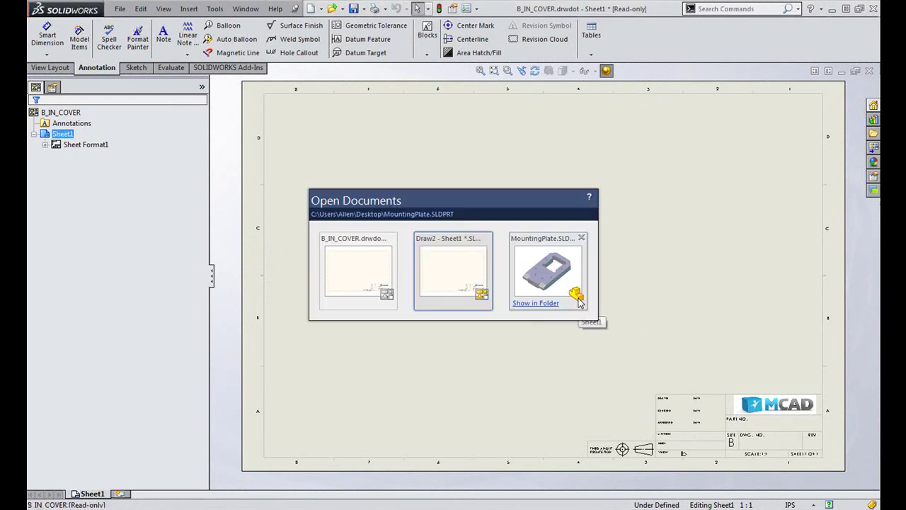
click(453, 269)
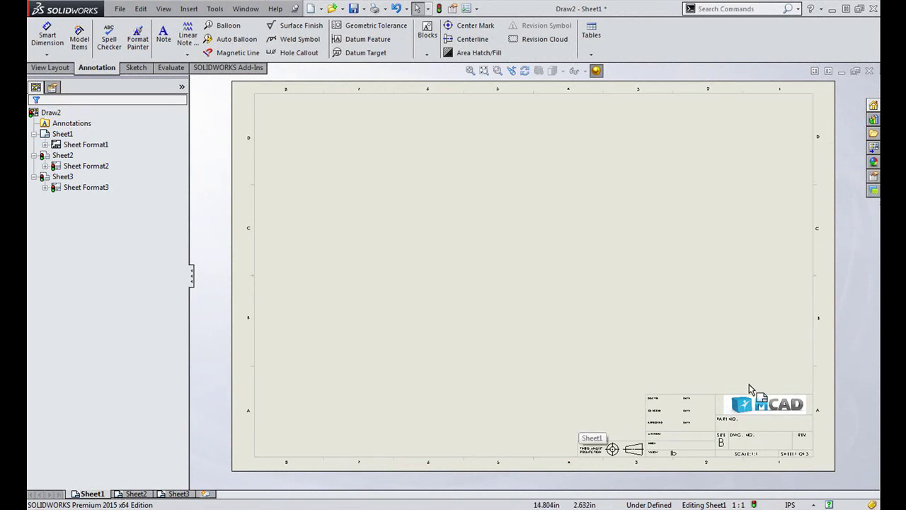
click(132, 495)
click(177, 496)
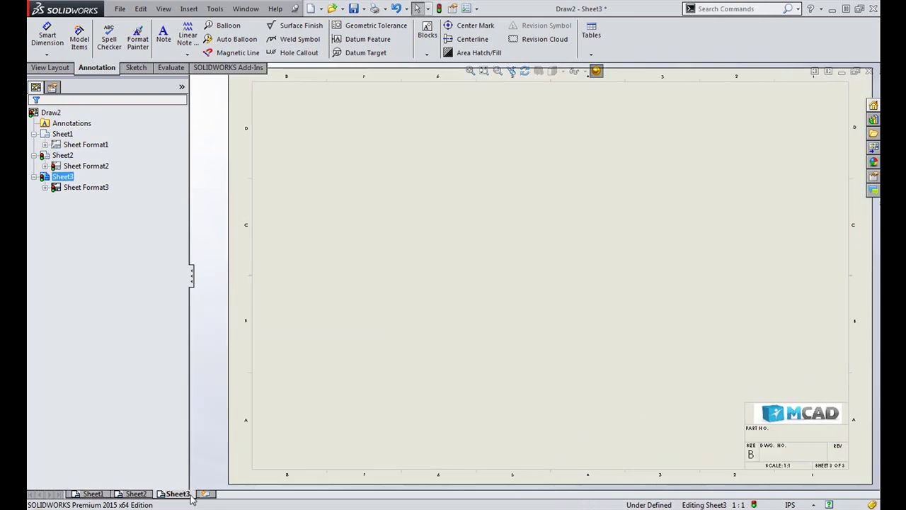
click(205, 494)
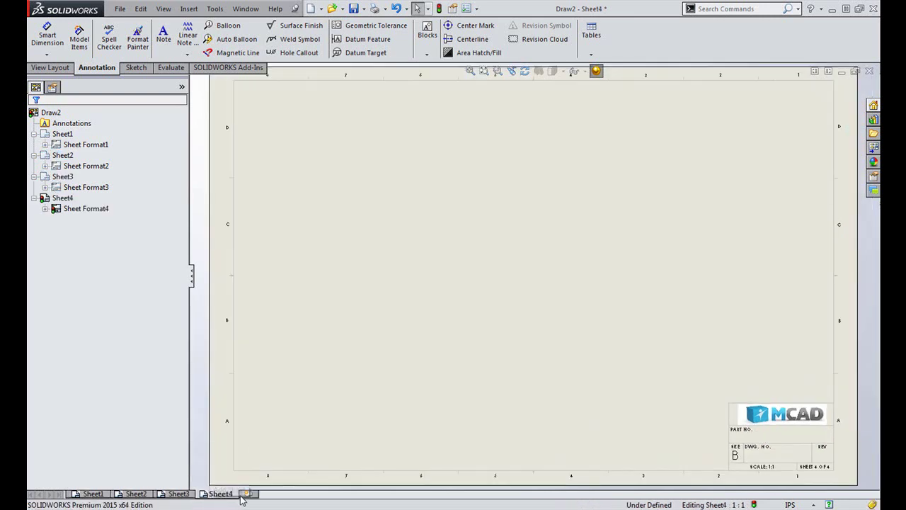
click(248, 493)
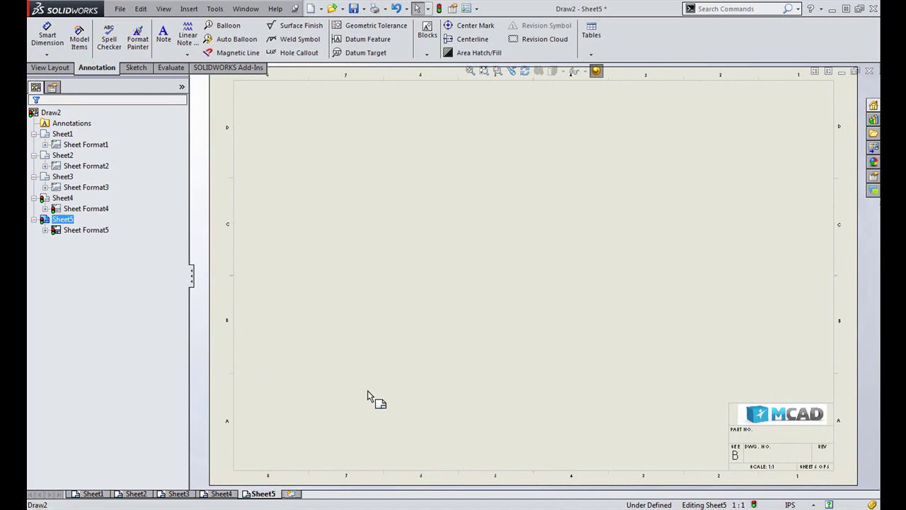
Step: Return to Sheet1 of Draw2 and switch back to the B_IN_COVER drawing template
click(92, 494)
drag(278, 459, 355, 461)
key(ctrl+Tab)
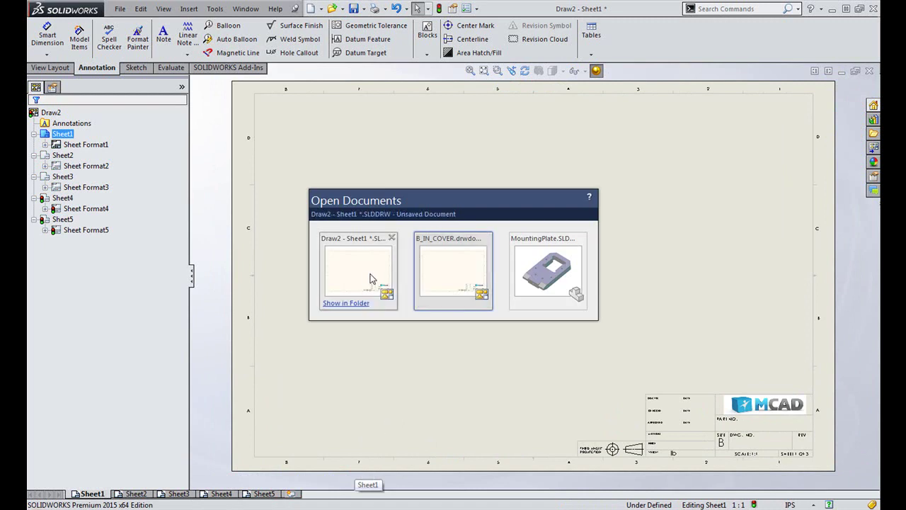
drag(370, 279, 500, 284)
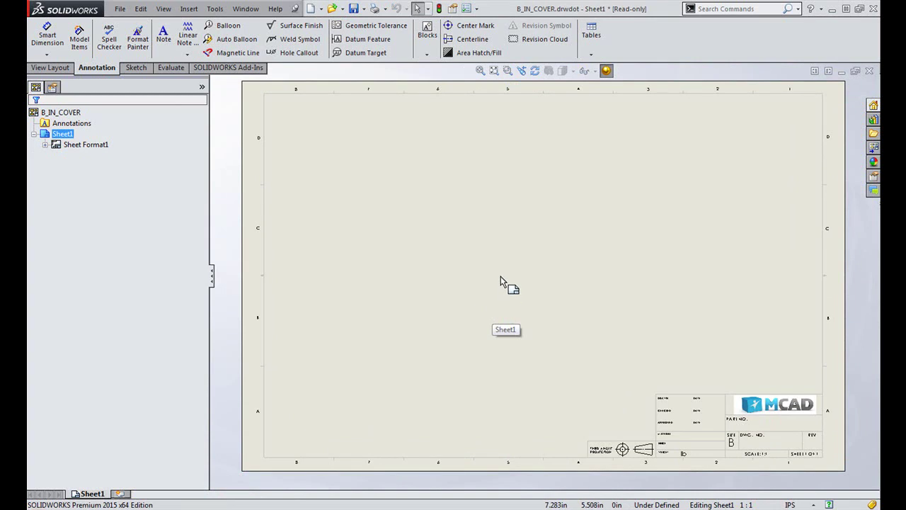
Step: Check the full file path of the sheet format assigned to new sheets in the template's Drawing Sheets document properties
click(468, 8)
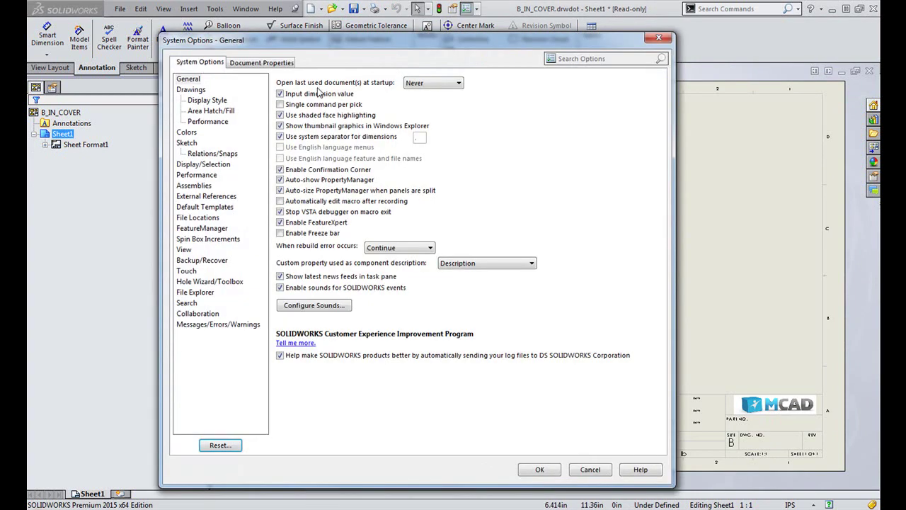
click(259, 66)
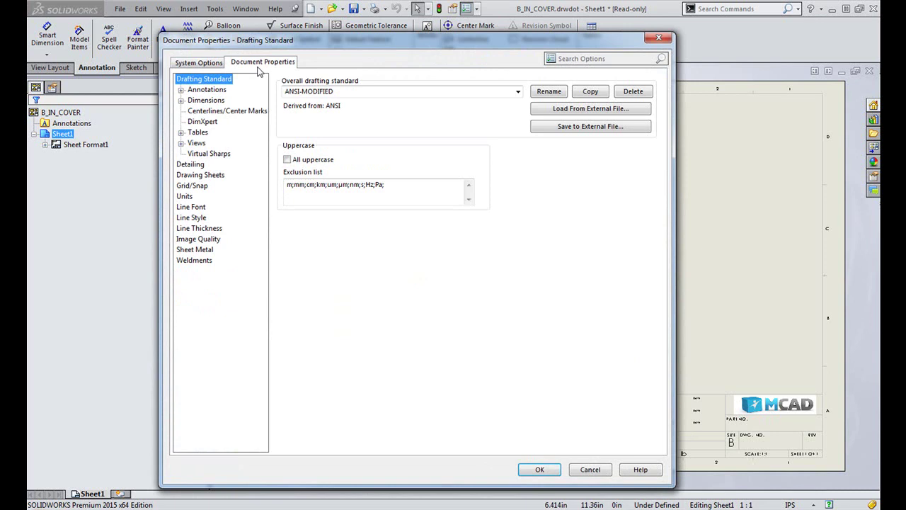
click(216, 177)
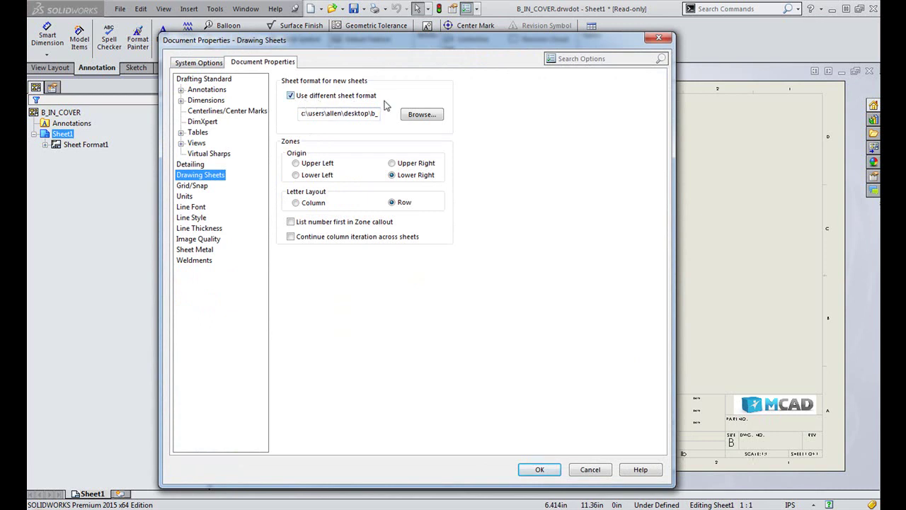
drag(309, 116, 375, 108)
click(358, 115)
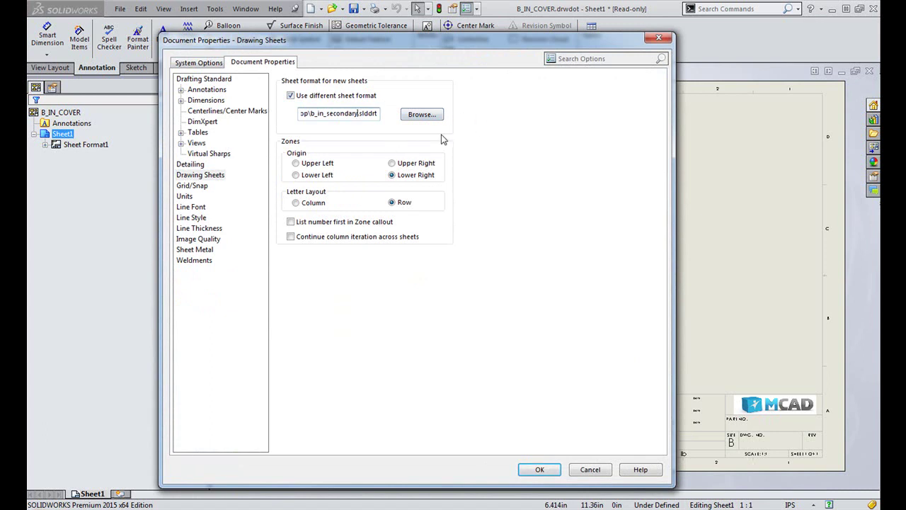
click(540, 470)
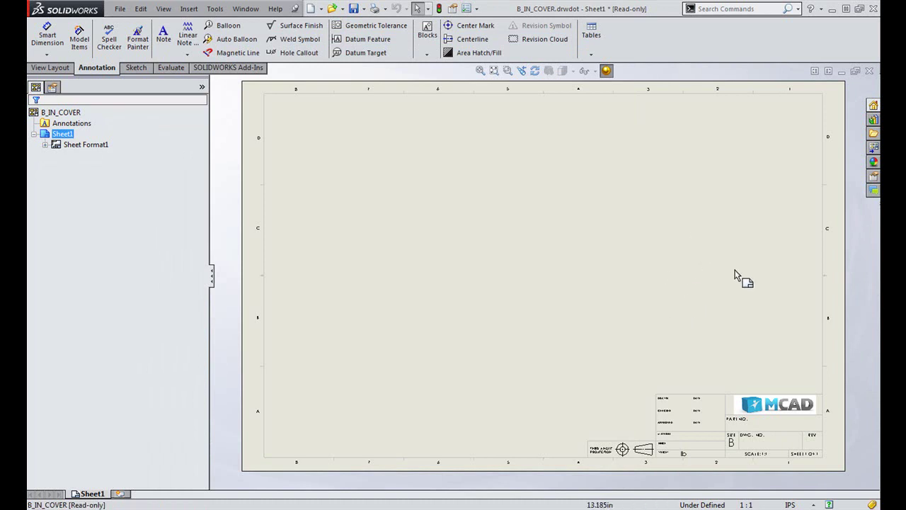
Step: Edit the sheet format and delete the weight note, approval, material and finish cells, and projection symbol beside the main title block
right_click(685, 309)
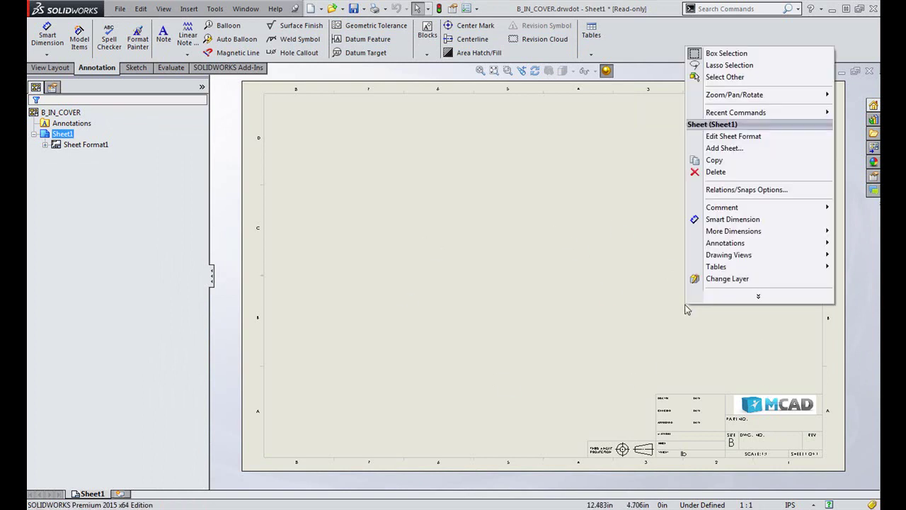
click(747, 136)
scroll(732, 418, down, 5)
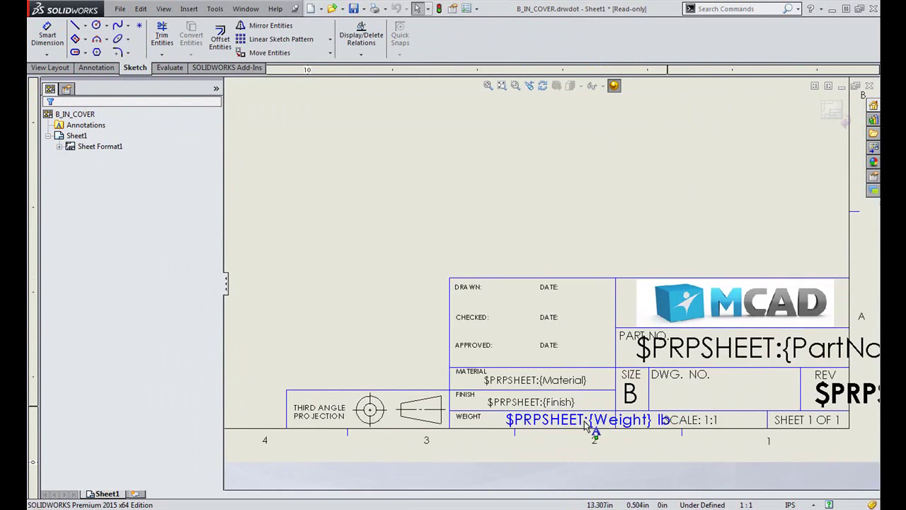
click(587, 422)
key(Delete)
drag(595, 425, 251, 241)
key(Delete)
scroll(545, 298, up, 3)
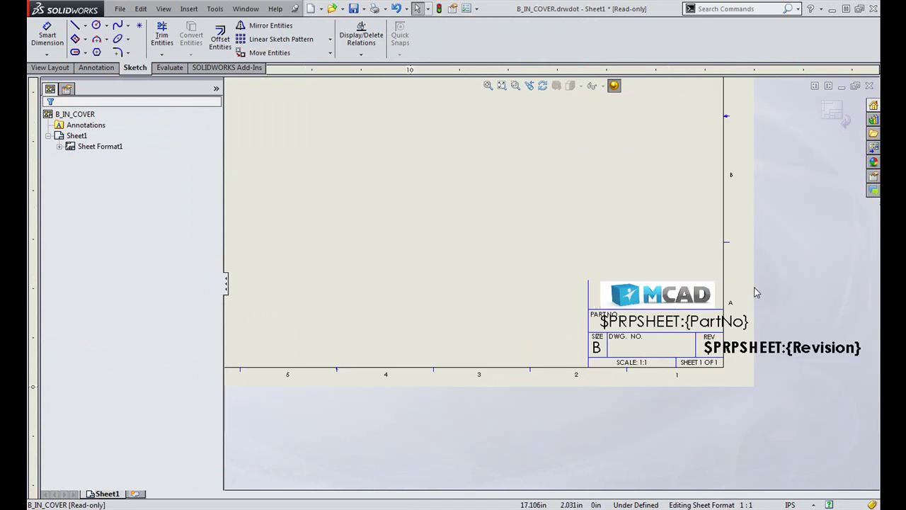
Step: Draw a horizontal line above the MCAD logo to close the title block up to the border, and exit sheet format editing
scroll(747, 288, down, 1)
click(75, 26)
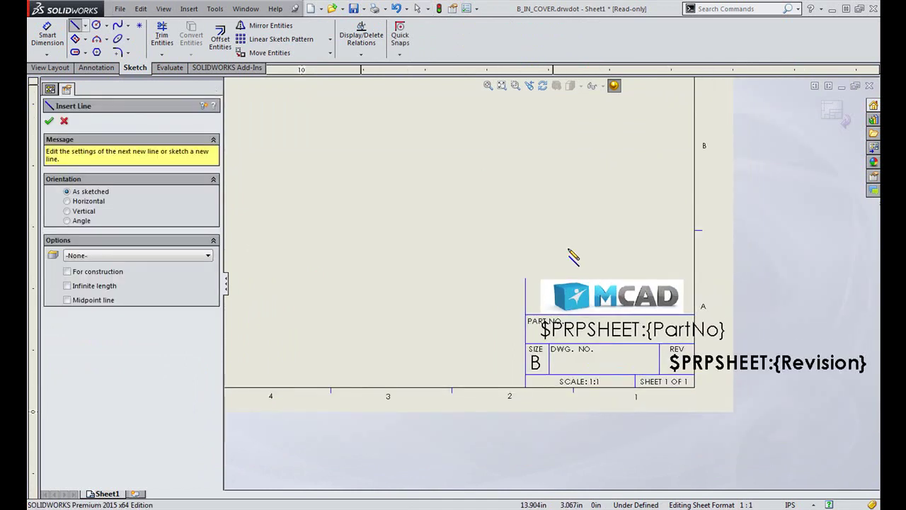
click(526, 278)
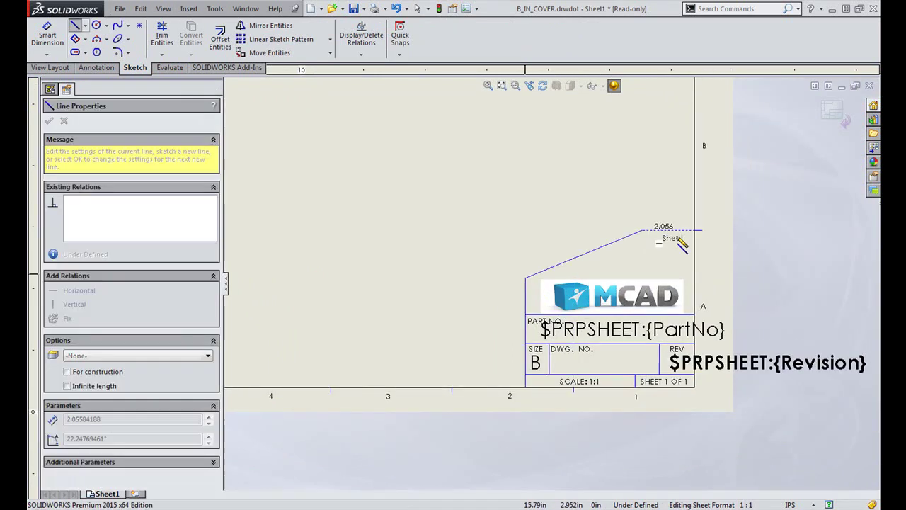
click(693, 278)
click(834, 112)
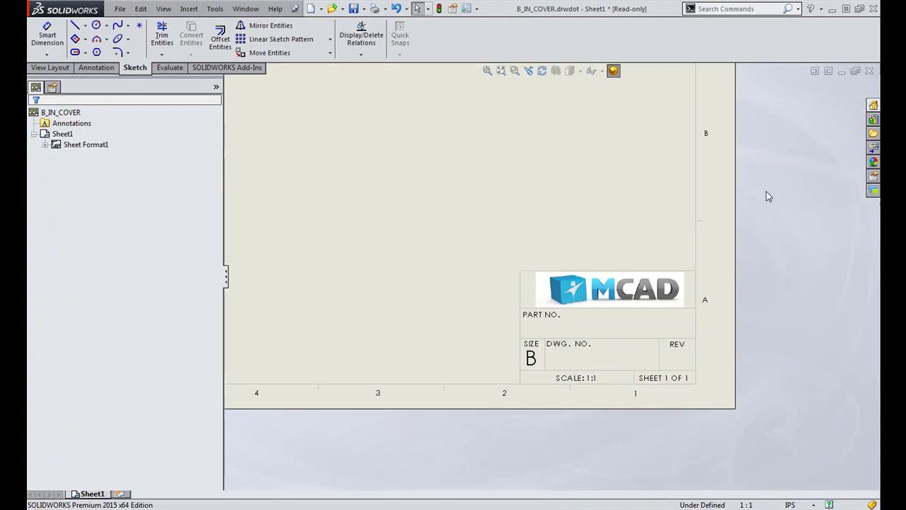
key(f)
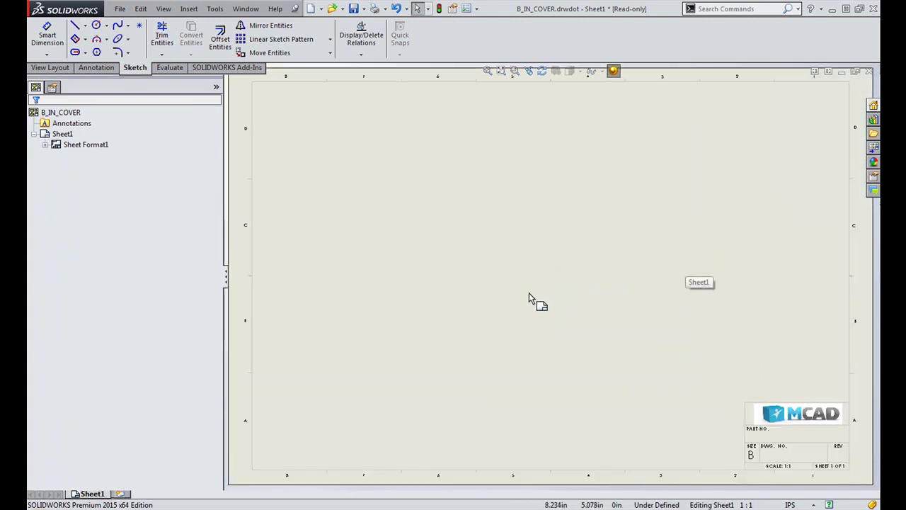
Step: Save the reduced sheet format to the Desktop as B_IN_SECONDARY_2
click(118, 9)
click(152, 91)
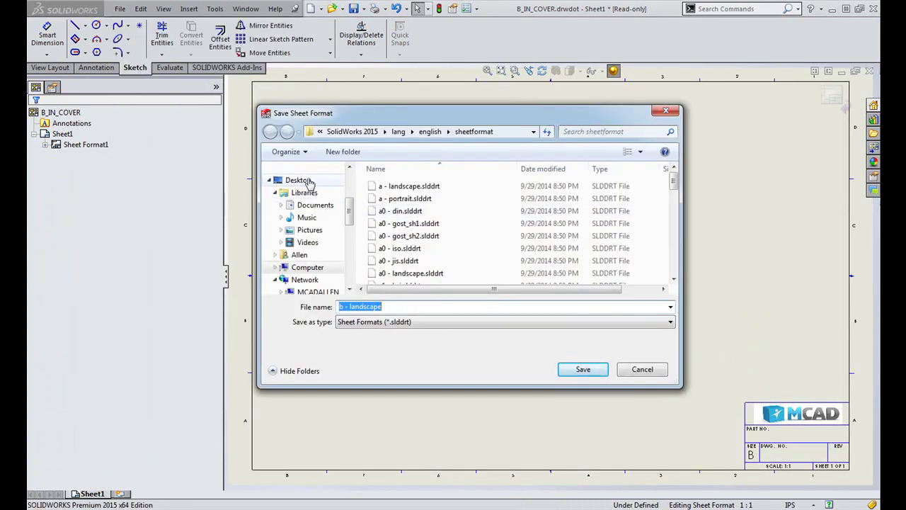
click(298, 180)
click(402, 310)
text(B_IN)
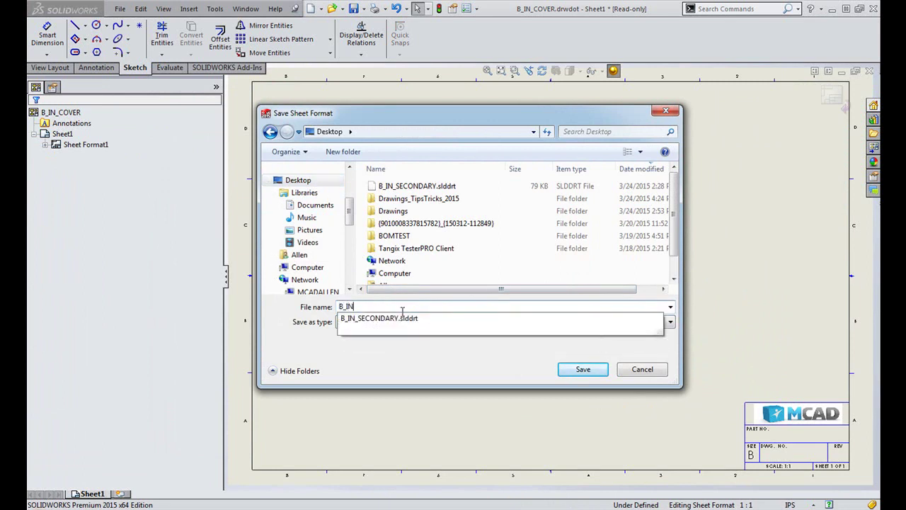
text(_SECIB)
key(BackSpace)
text(ONDARY_2)
key(Return)
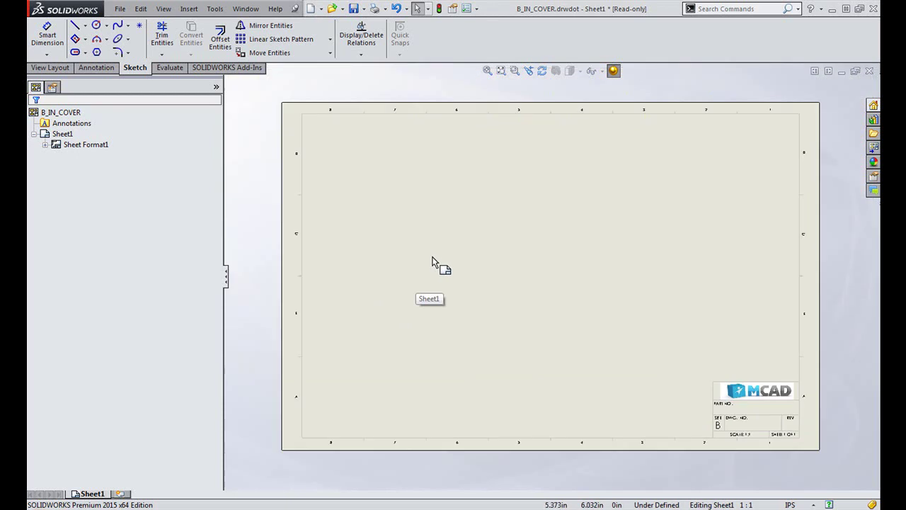
Step: Browse the Desktop for sheet format files from the Drawing Sheets setting for new sheets, leaving the setting unchanged
click(467, 9)
click(259, 62)
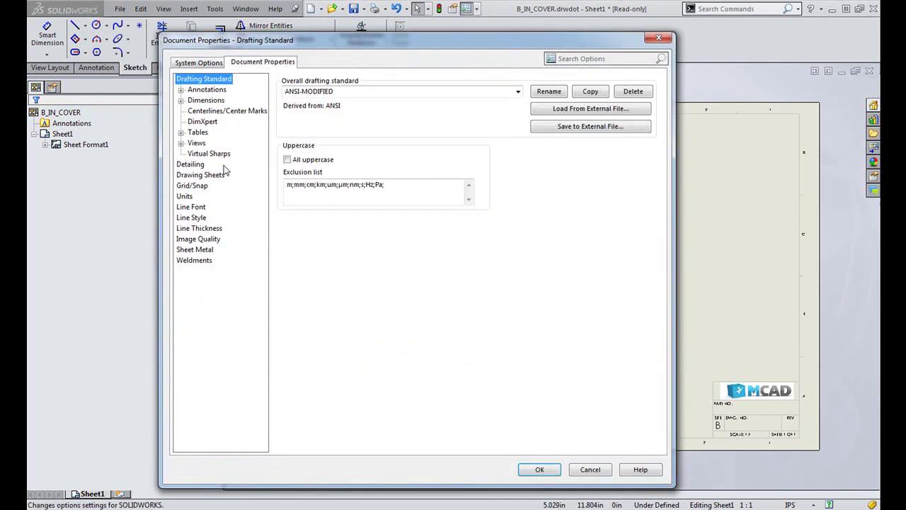
click(200, 174)
click(416, 115)
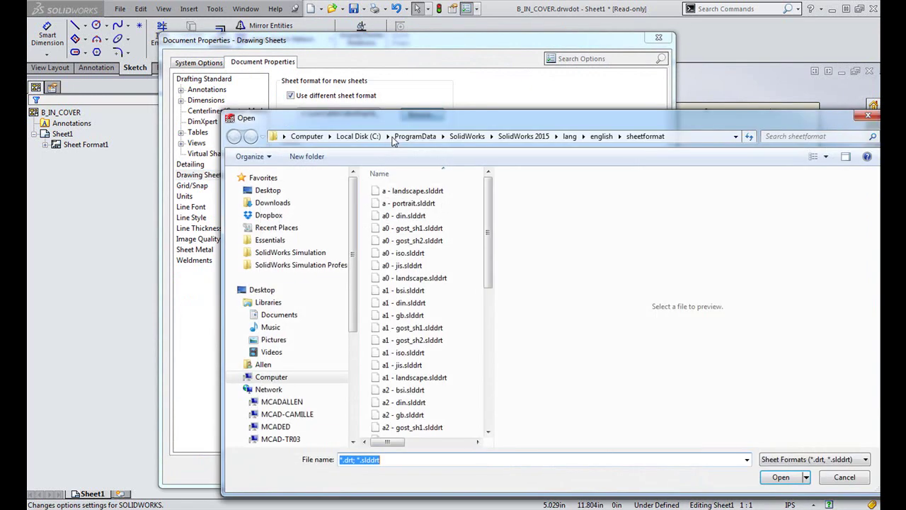
click(264, 190)
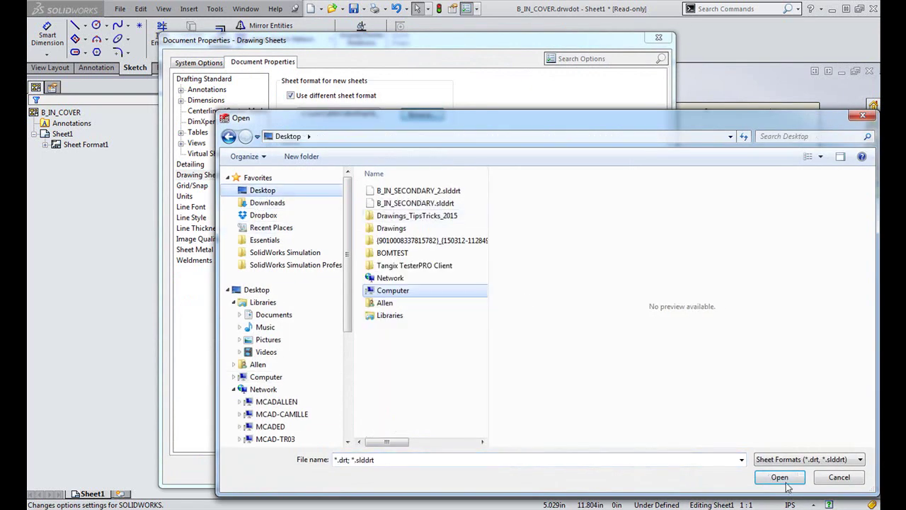
click(823, 478)
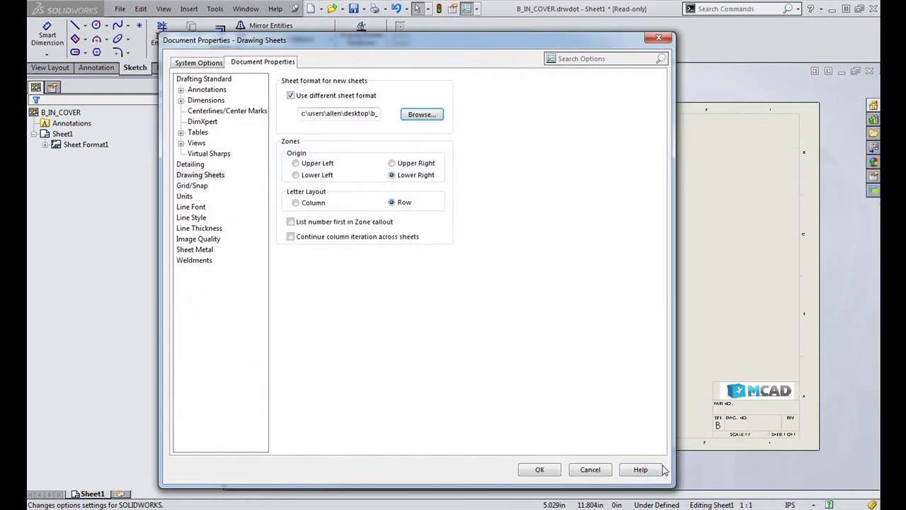
click(587, 469)
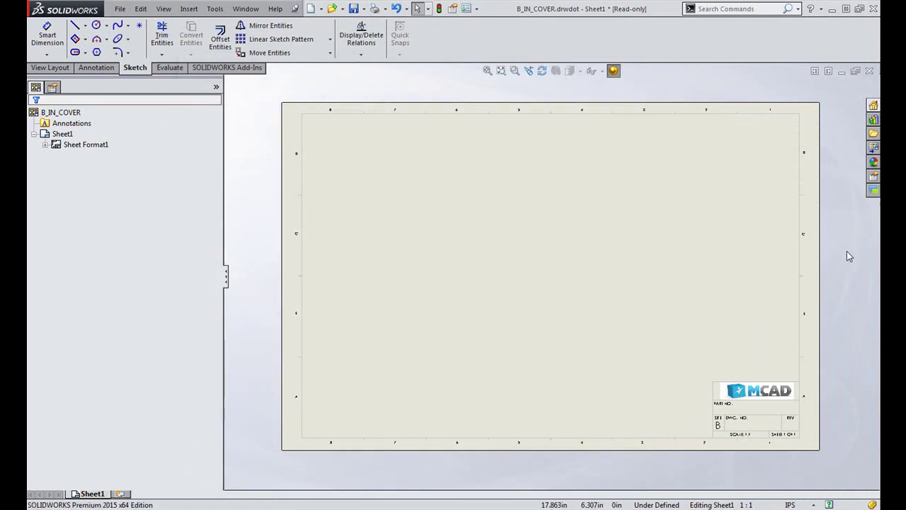
Step: Close the B_IN_COVER template without saving its changes
click(868, 72)
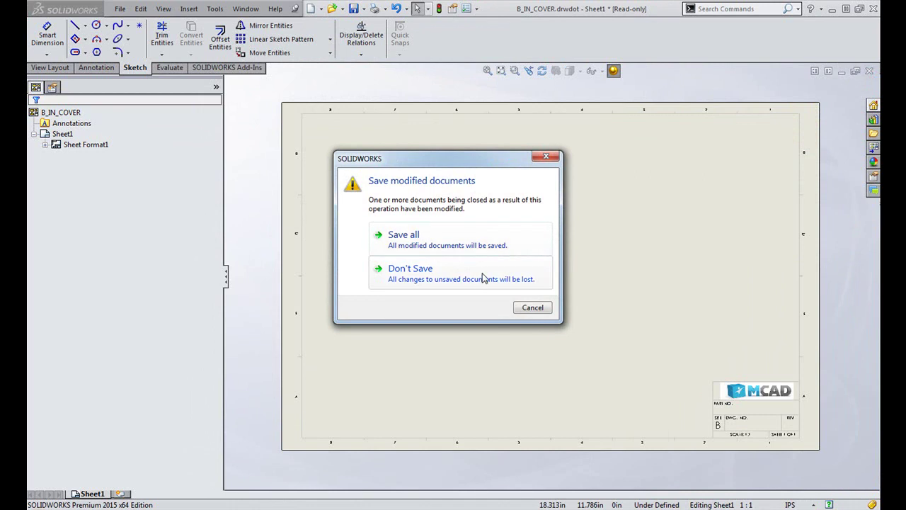
click(484, 278)
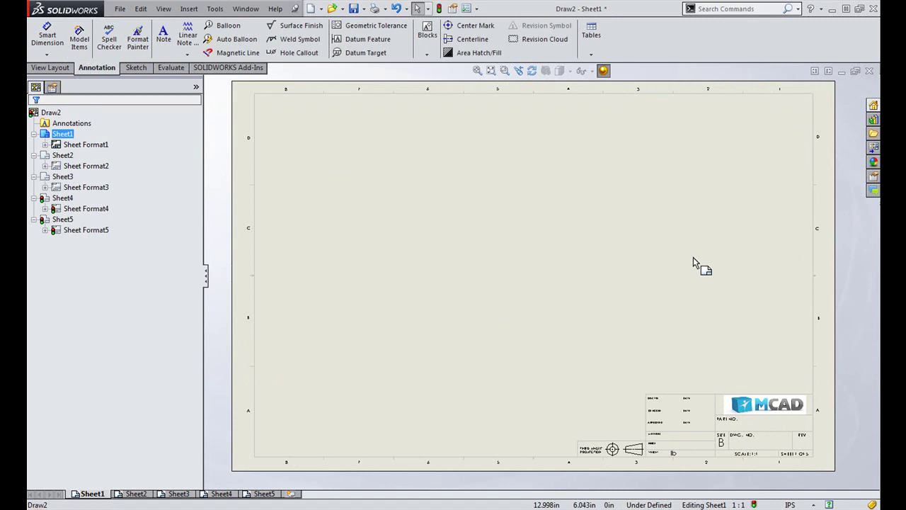
Step: Examine the property-linked notes in the title block of Draw2's Sheet1 and the drawing's custom properties
right_click(698, 343)
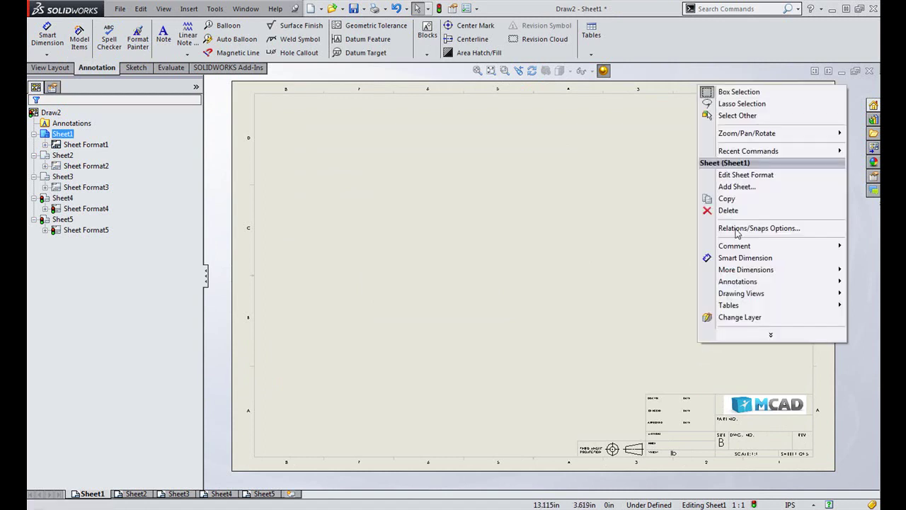
click(736, 175)
scroll(749, 424, up, 5)
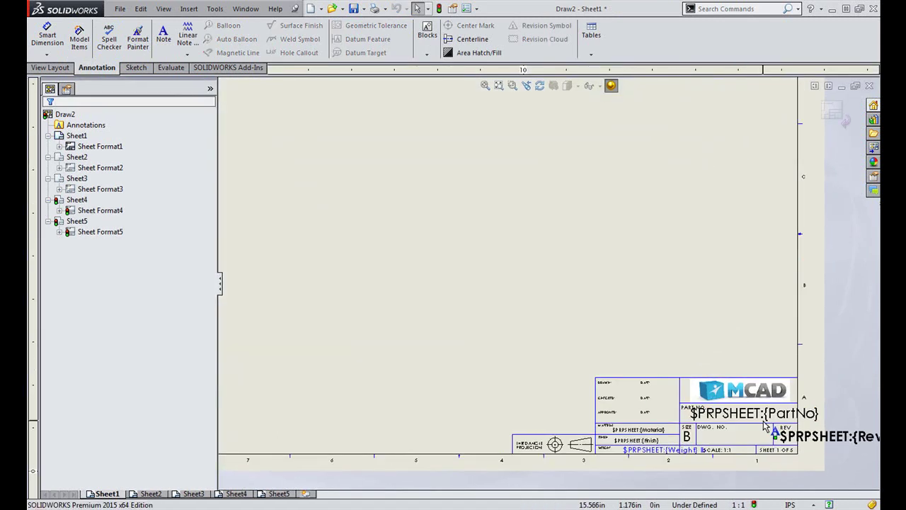
scroll(749, 423, down, 3)
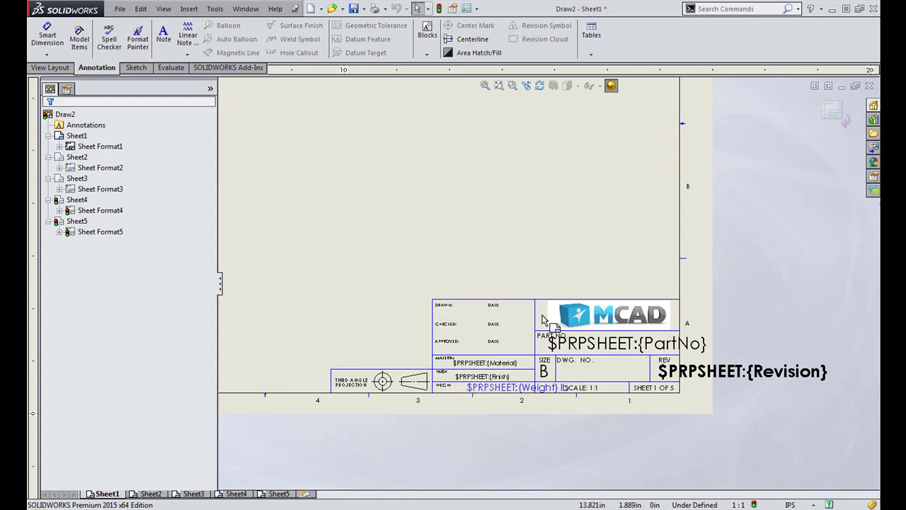
click(451, 10)
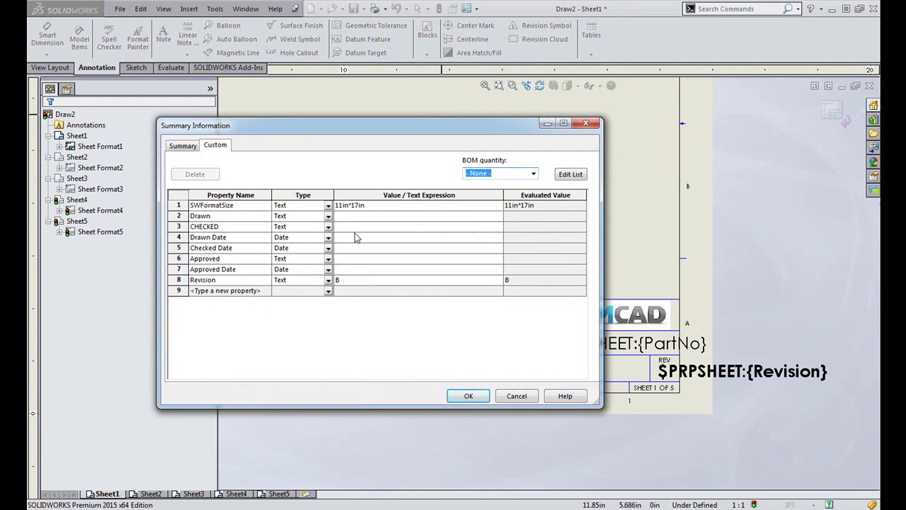
click(468, 395)
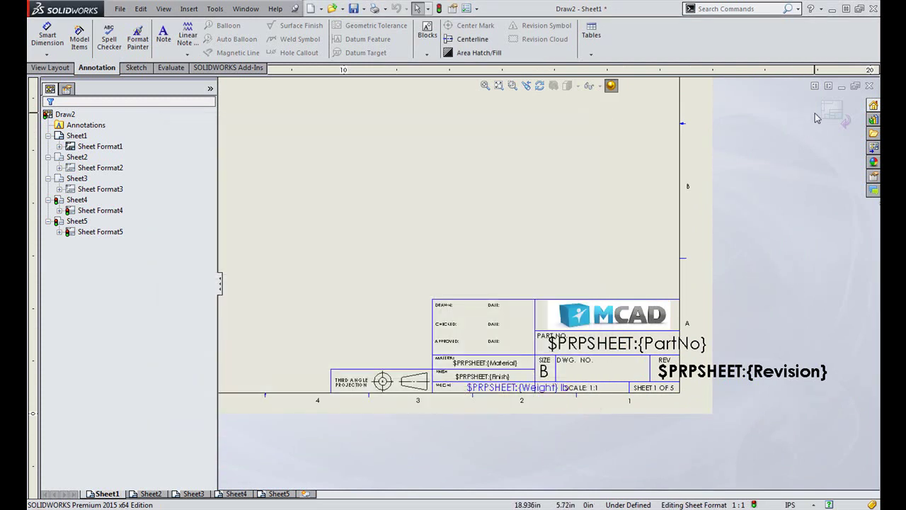
click(833, 111)
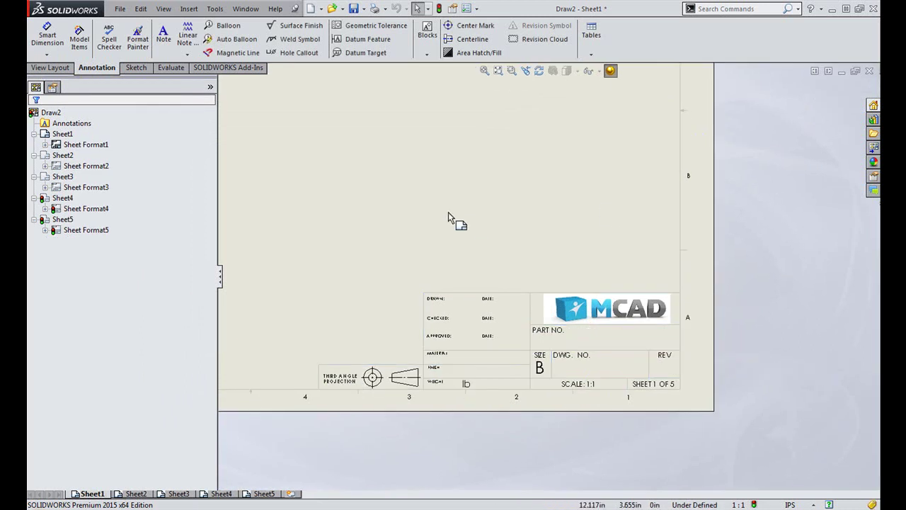
click(499, 71)
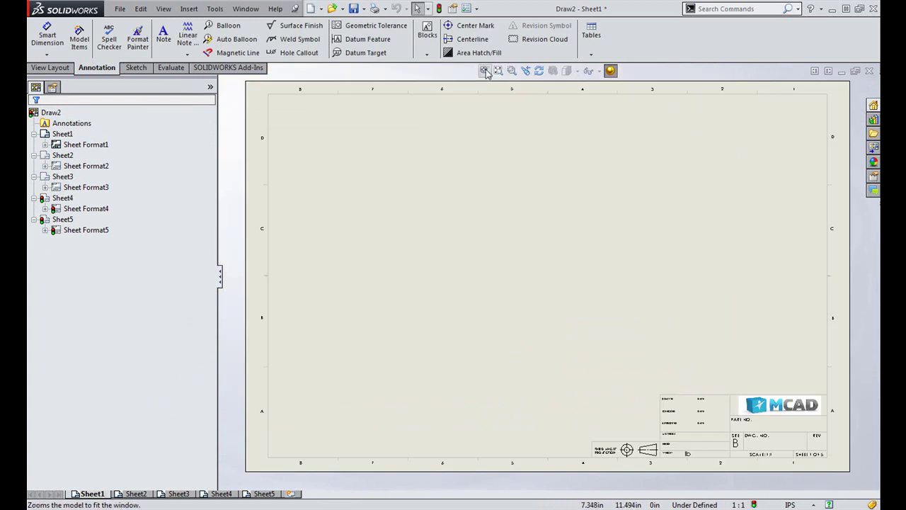
scroll(429, 225, up, 5)
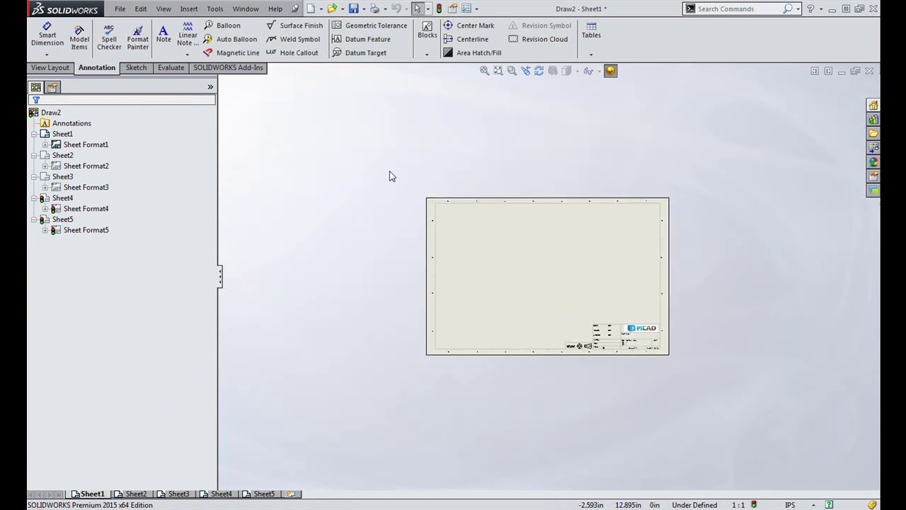
click(484, 71)
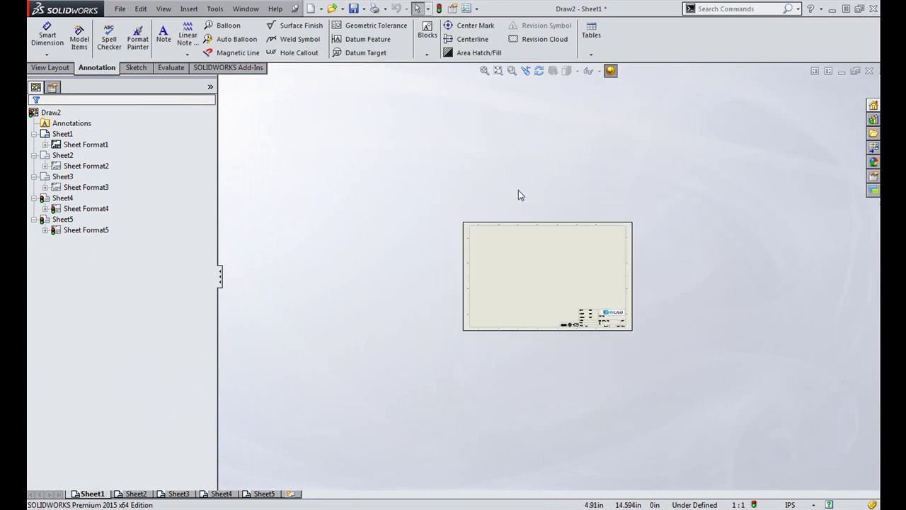
click(499, 71)
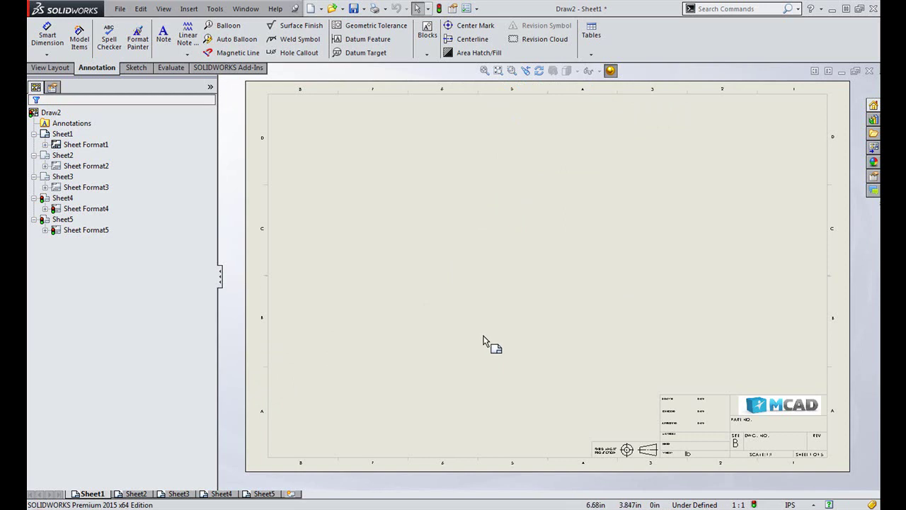
Step: Inspect the MountingPlate part model from its upper side and its underside
key(ctrl+Tab)
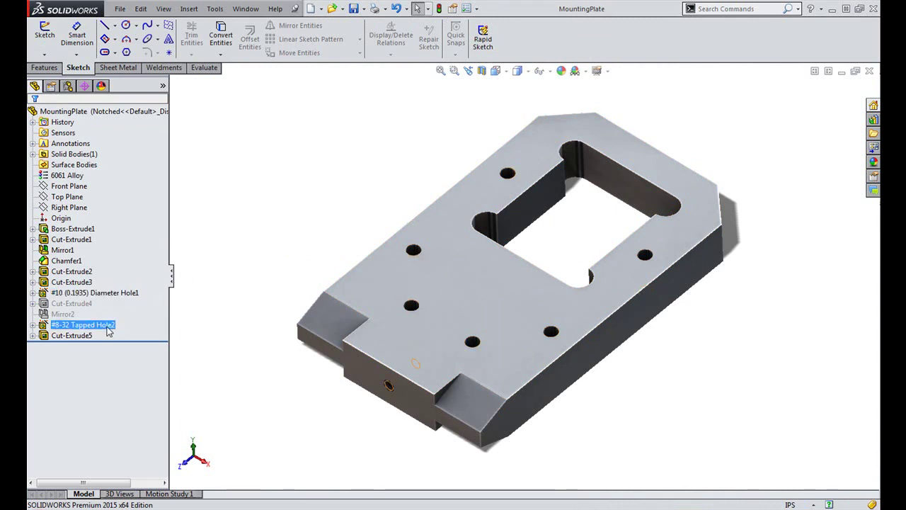
middle_drag(682, 382, 579, 230)
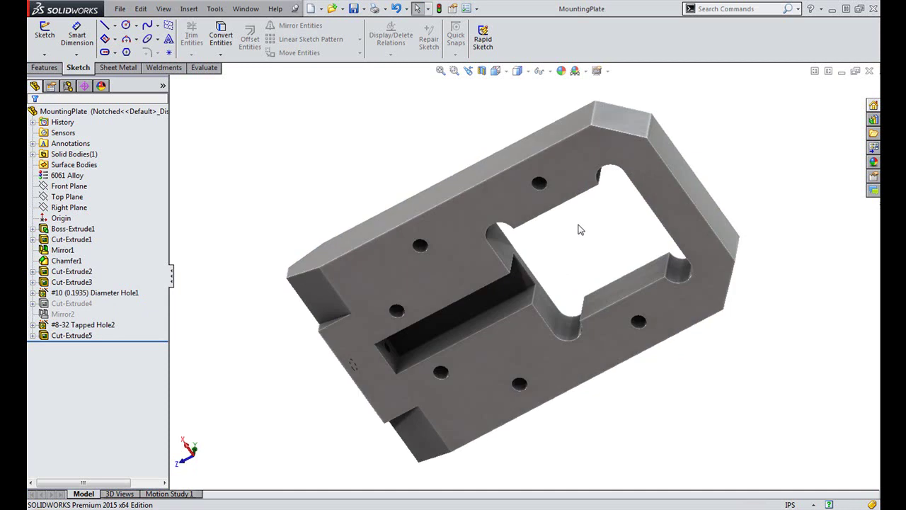
middle_drag(404, 160, 510, 204)
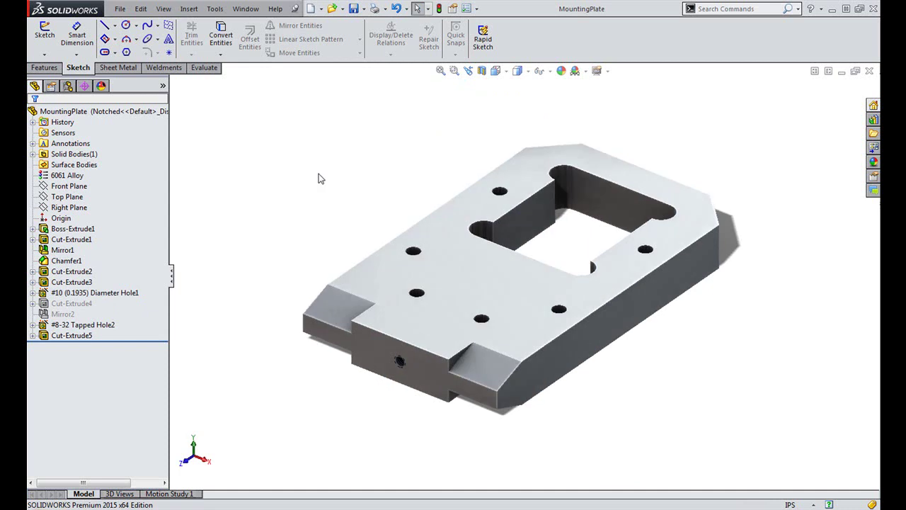
Step: Return to the Draw2 drawing and load the MountingPlate part's views into the View Palette
key(ctrl+Tab)
click(492, 268)
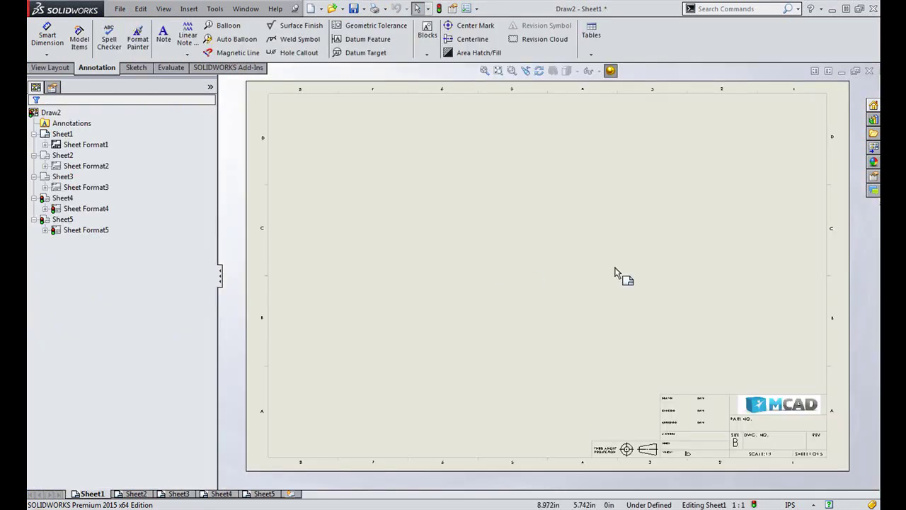
click(873, 147)
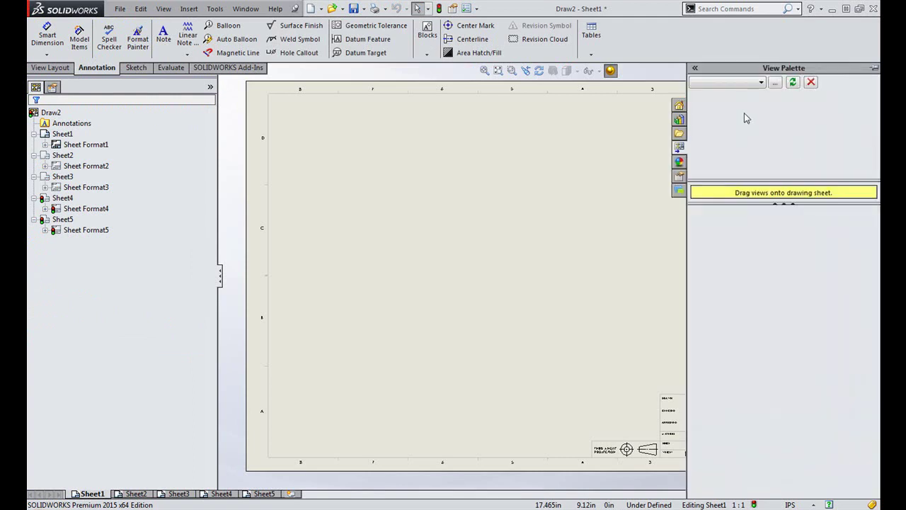
click(756, 83)
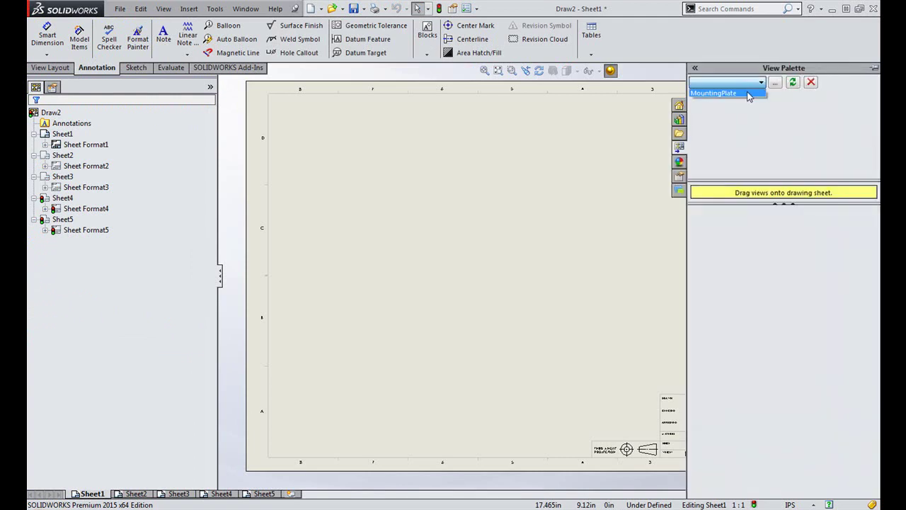
click(748, 96)
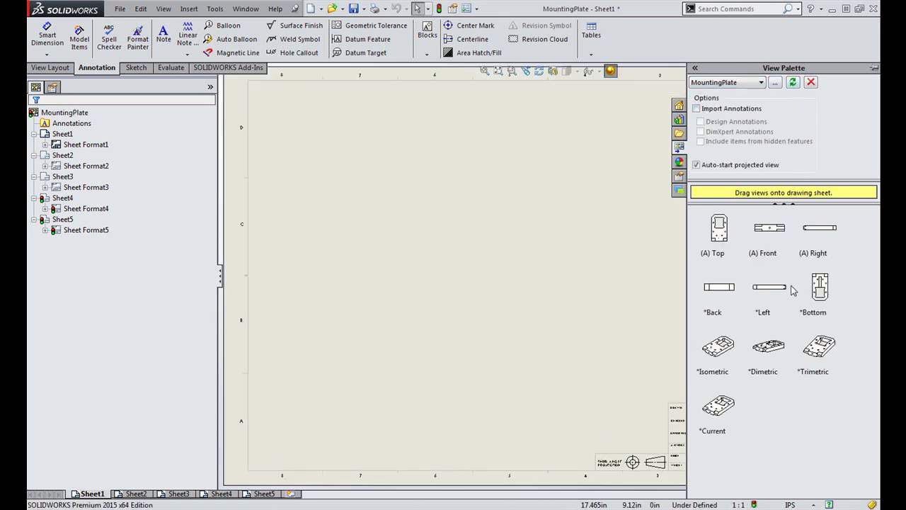
Step: Place the MountingPlate front view on Sheet1 with projected right, top and isometric views, and lower the front view away from the top view
drag(773, 237, 386, 322)
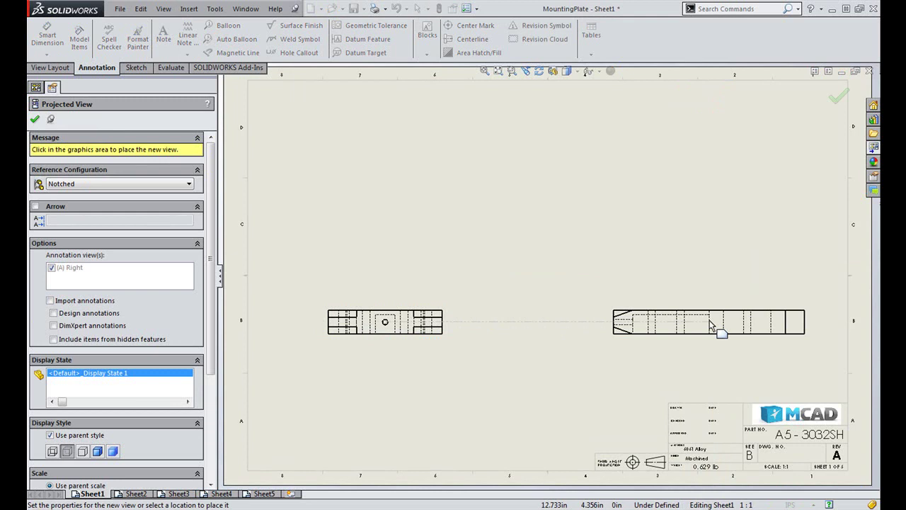
click(711, 326)
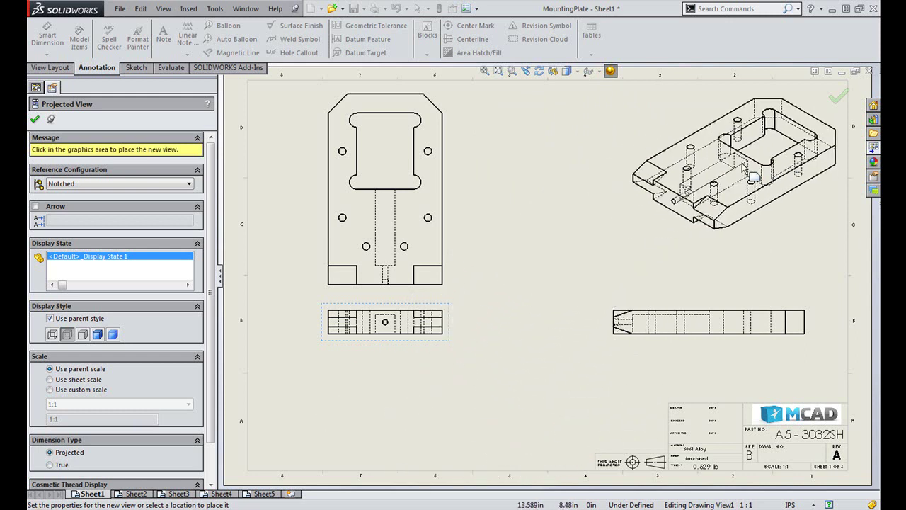
click(749, 168)
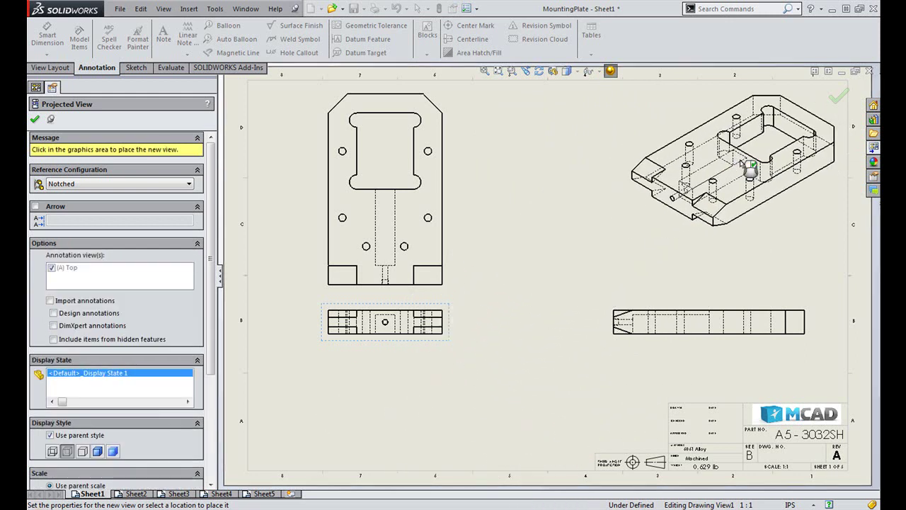
click(840, 100)
drag(457, 326, 456, 359)
click(507, 259)
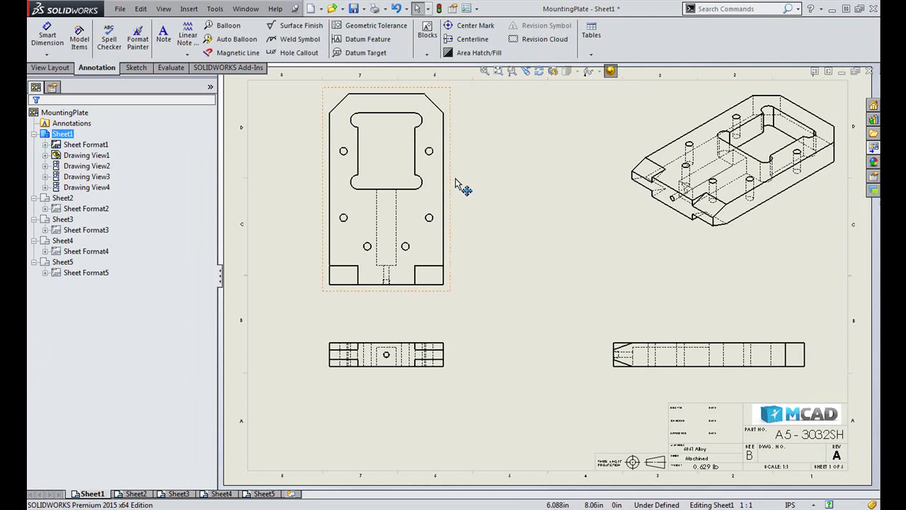
Step: Display the isometric view as shaded with edges at a custom scale of 1:2
click(635, 213)
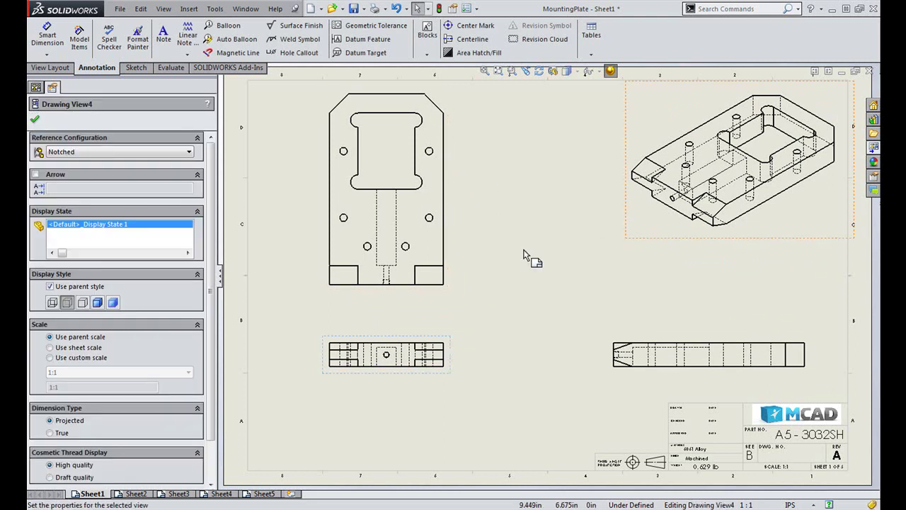
click(96, 303)
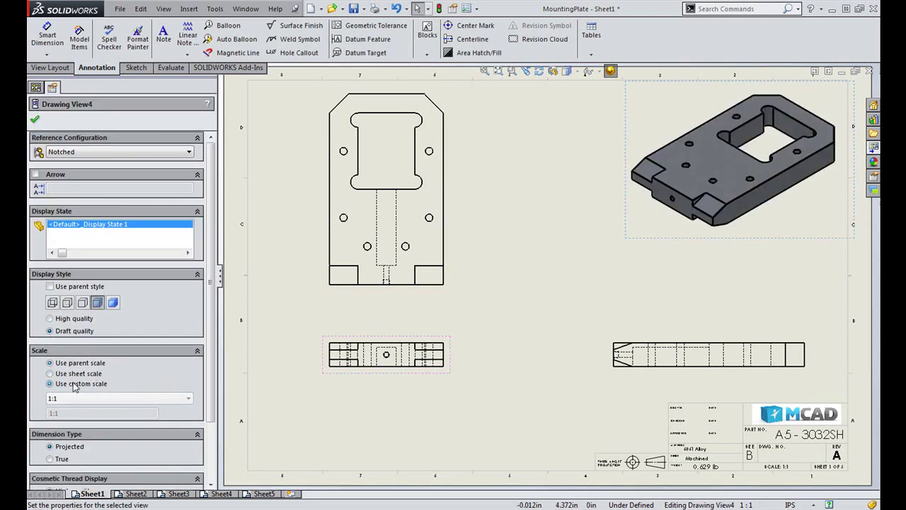
click(74, 384)
click(84, 398)
click(111, 423)
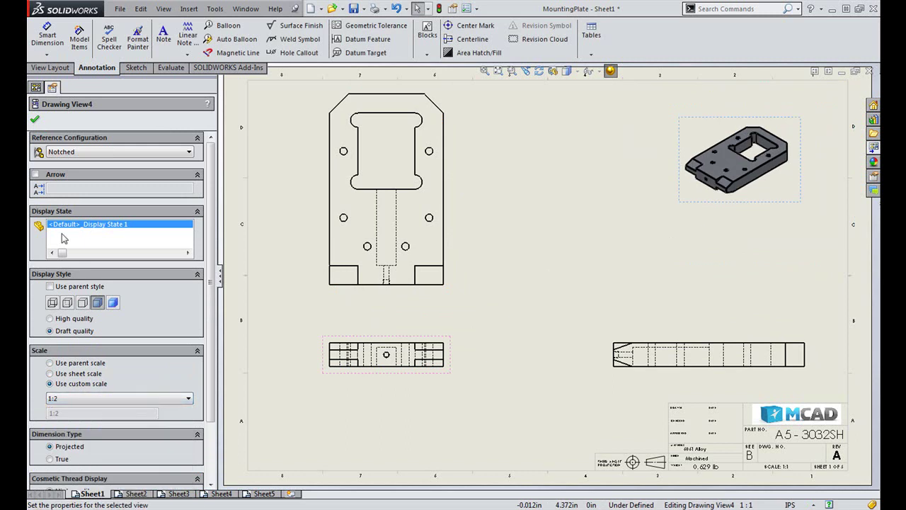
click(35, 119)
click(576, 276)
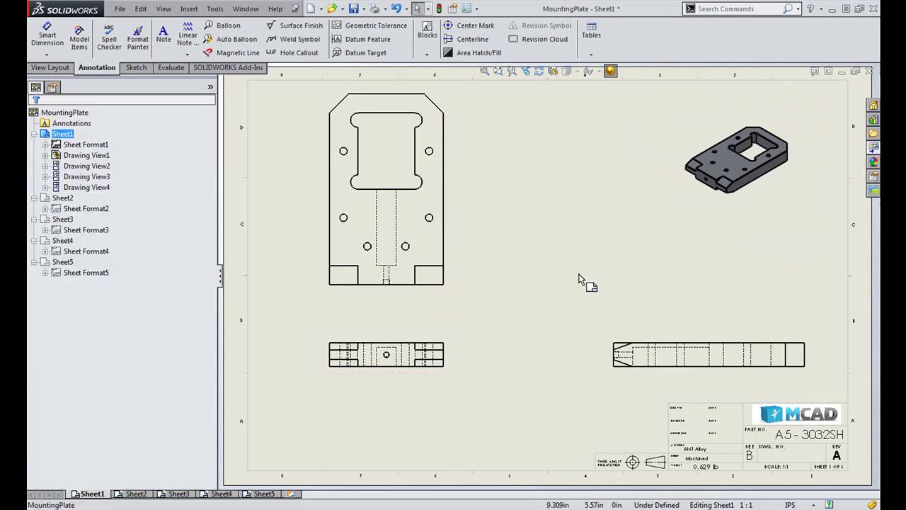
Step: Reposition the views on Sheet1: lower the isometric view, shift the front view right and down, and lower the top view slightly
drag(711, 205, 719, 262)
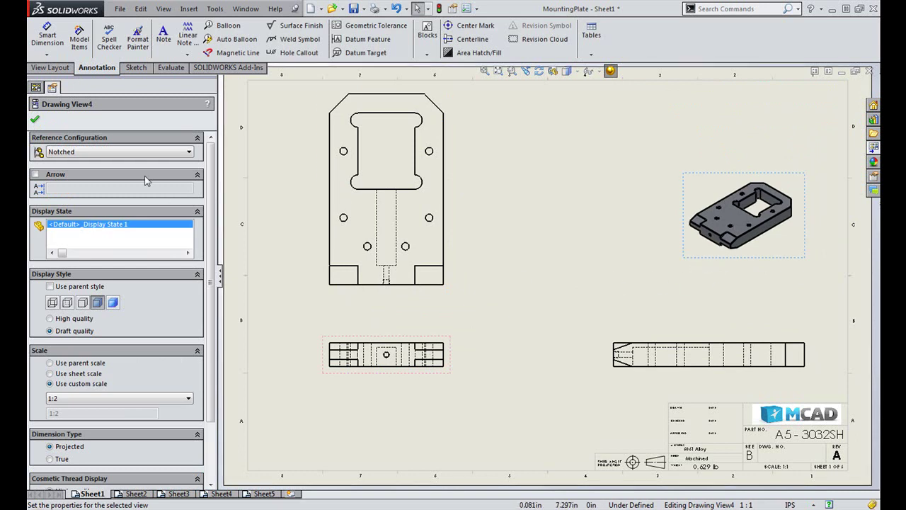
click(530, 310)
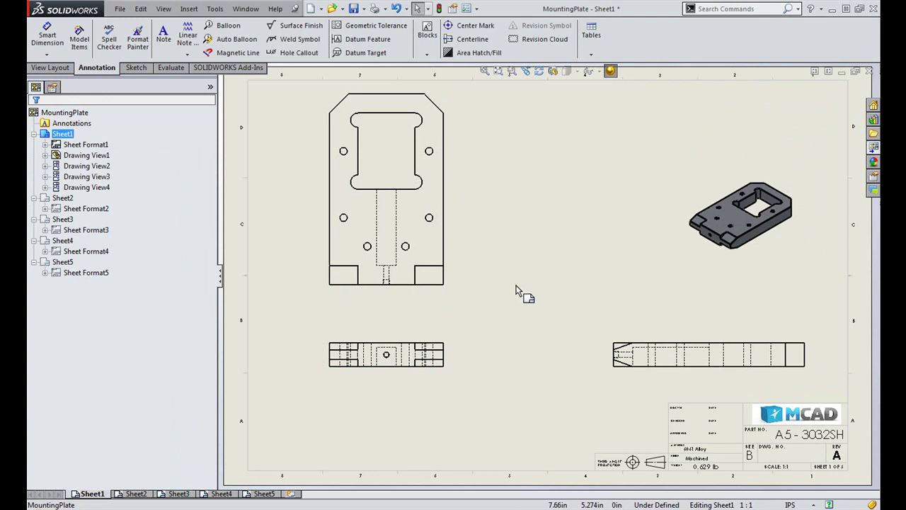
drag(463, 355, 479, 366)
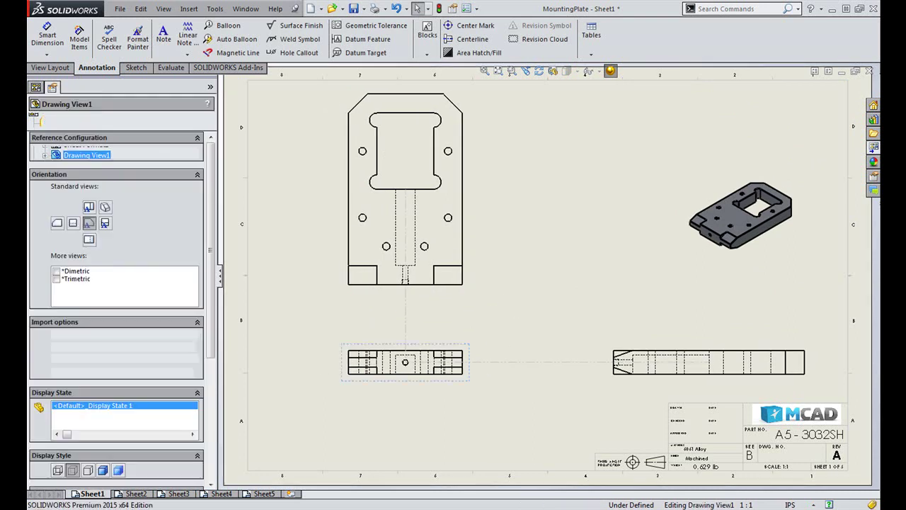
click(482, 223)
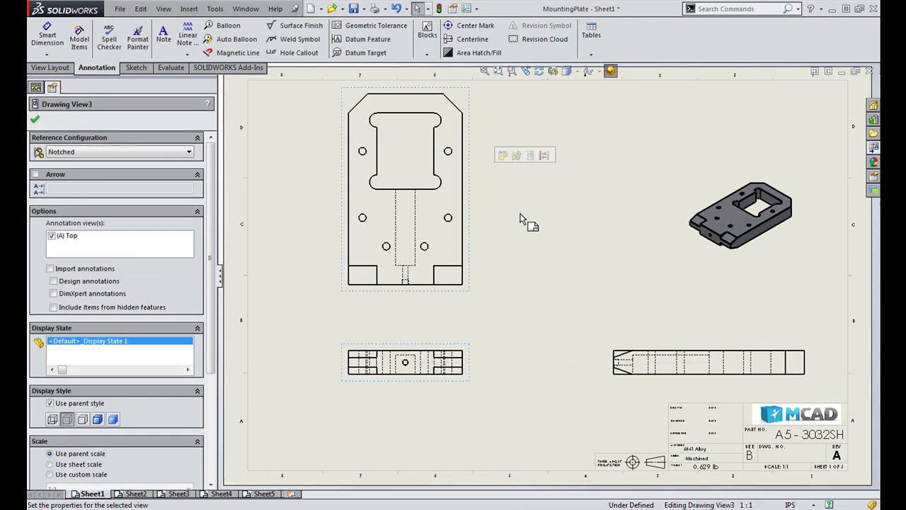
drag(470, 183, 470, 193)
click(536, 202)
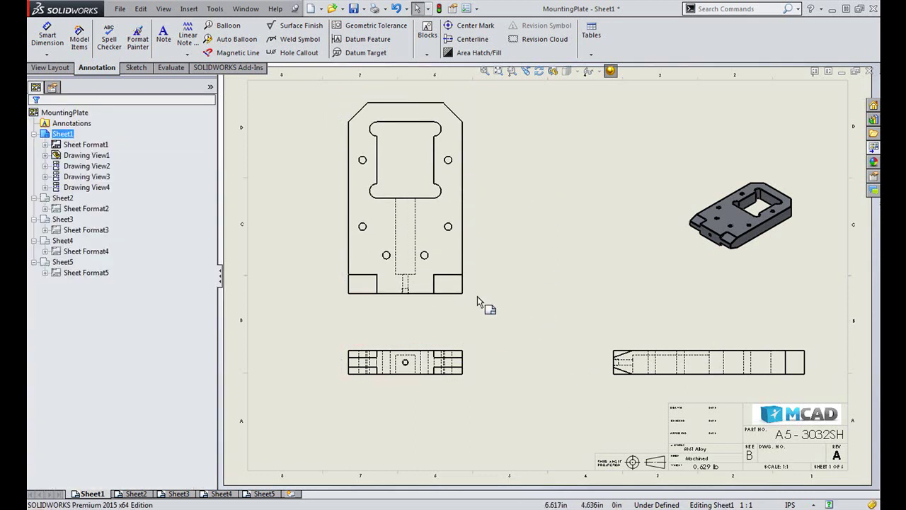
Step: Insert model items from the entire model into all views, including marked dimensions and hole callouts, with duplicates eliminated
click(79, 40)
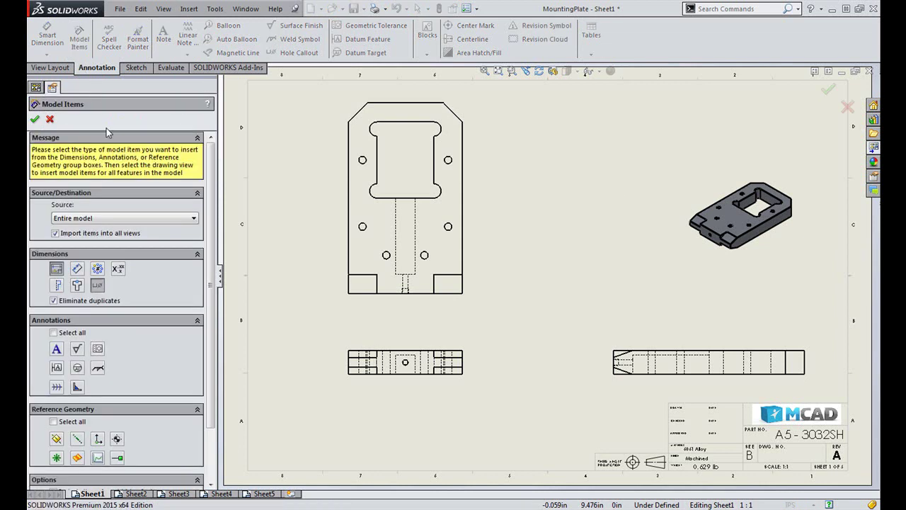
click(84, 221)
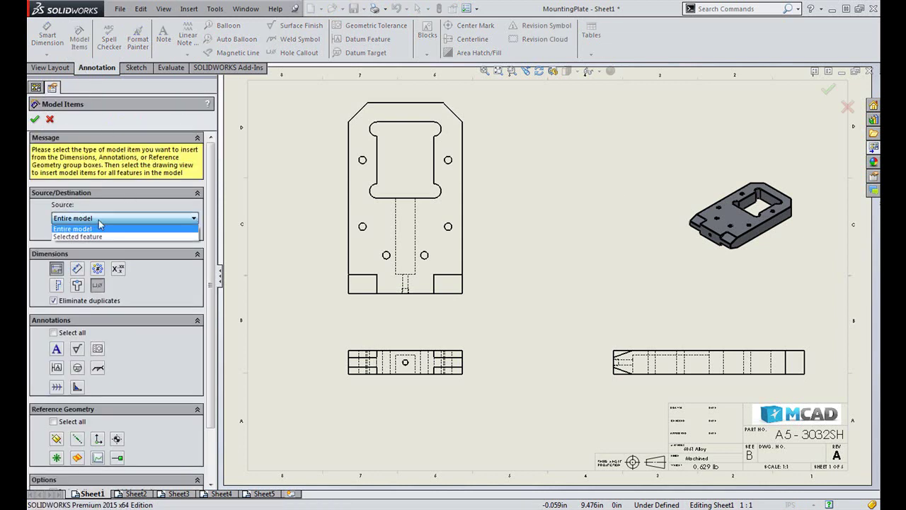
click(102, 219)
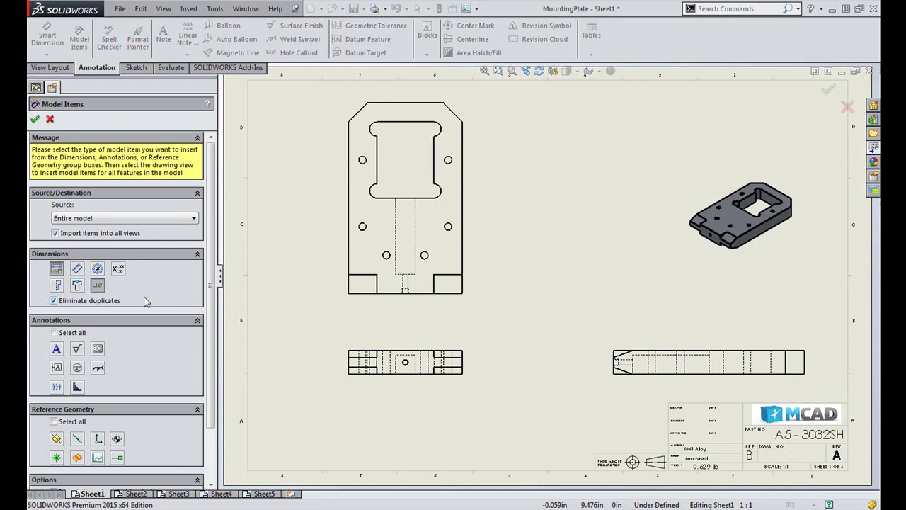
click(97, 285)
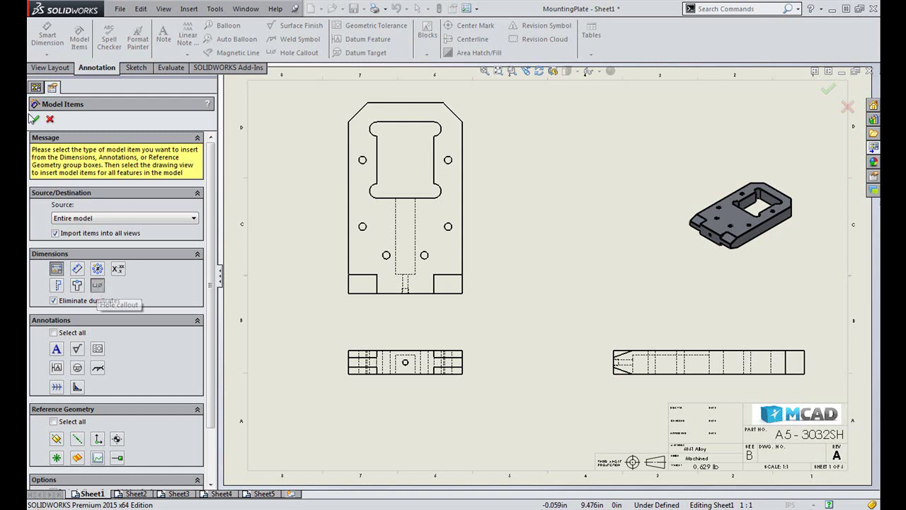
click(34, 119)
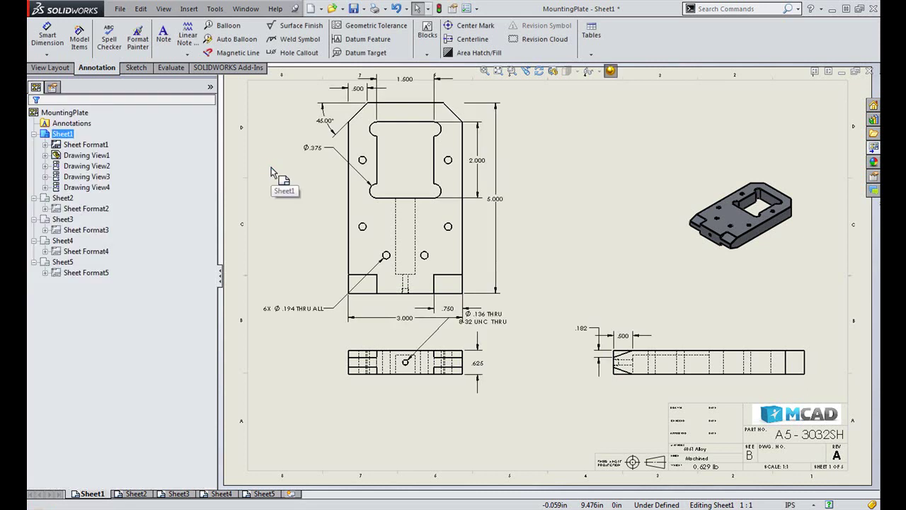
Step: Move the 8-32 UNC tapped hole callout to the lower left of the front view and lower the top view slightly
mouse_move(487, 315)
mouse_down()
mouse_move(350, 416)
mouse_move(329, 420)
mouse_up()
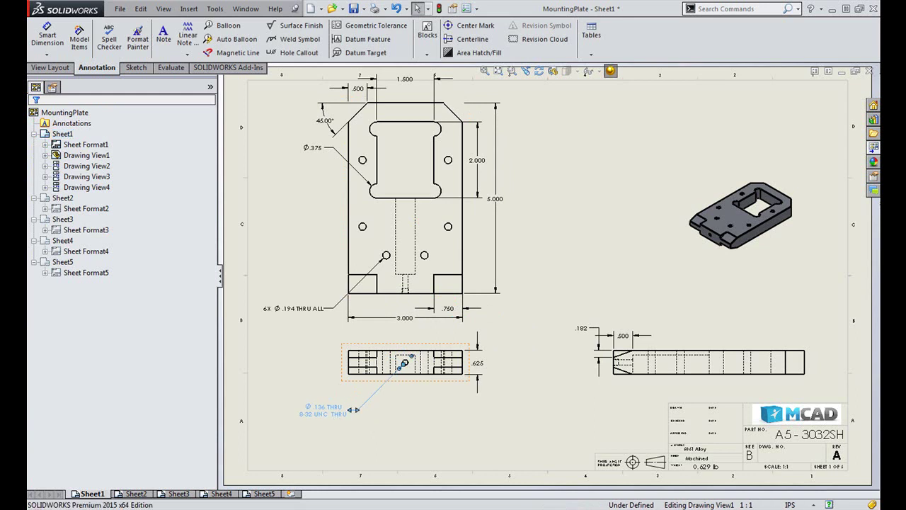
click(404, 440)
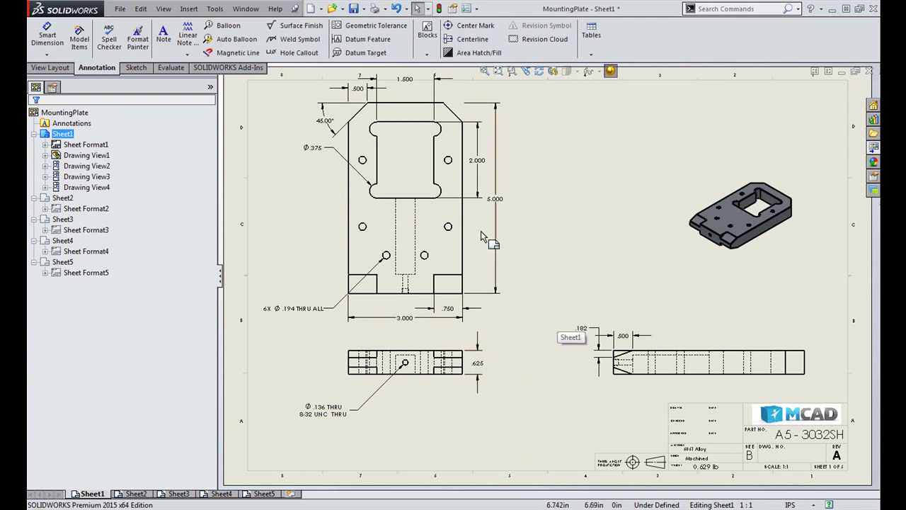
drag(477, 235, 476, 248)
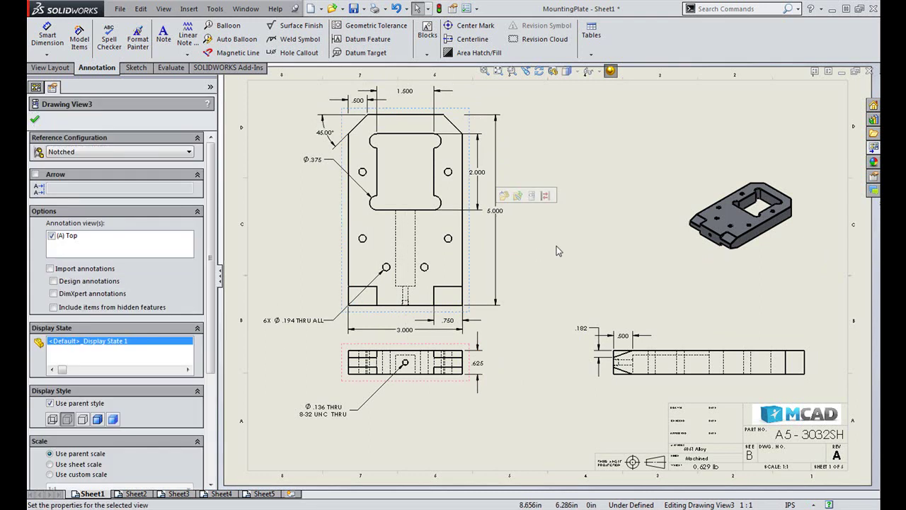
click(570, 242)
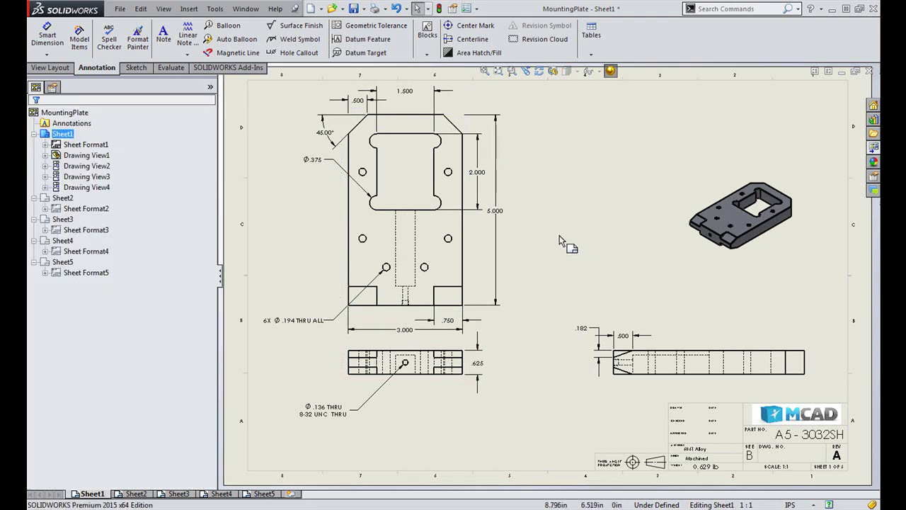
Step: Delete the 2.000 and 1.500 dimensions of the rectangular cutout from the top view
click(479, 172)
key(Delete)
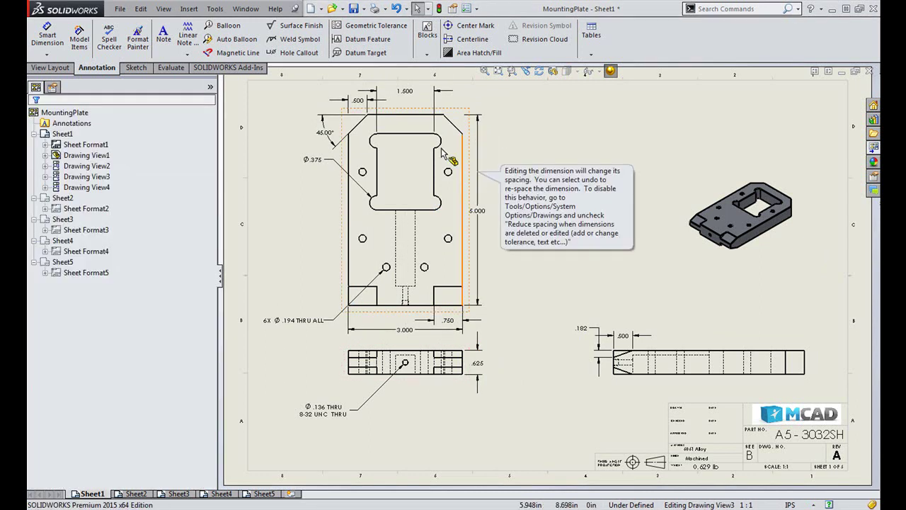
click(406, 93)
key(Delete)
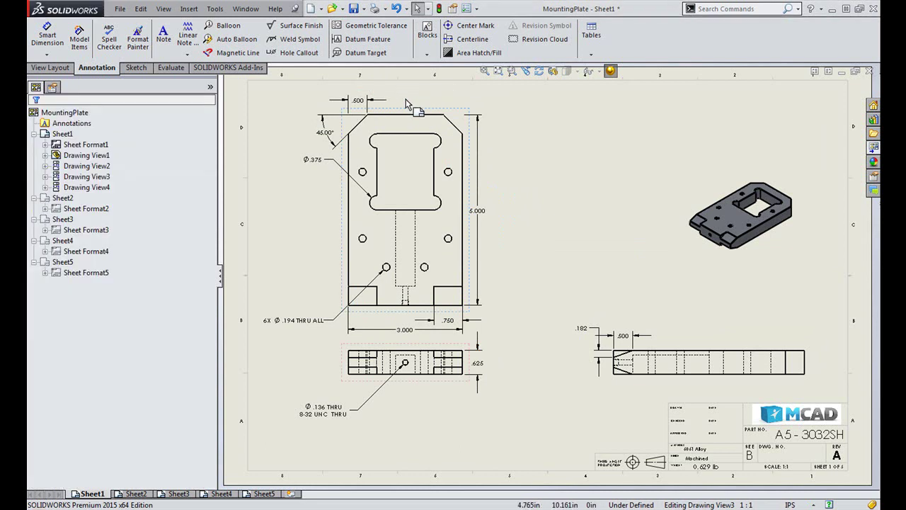
Step: Delete the .500 and 45.00° chamfer dimensions at the upper-left corner of the top view
click(362, 102)
key(Delete)
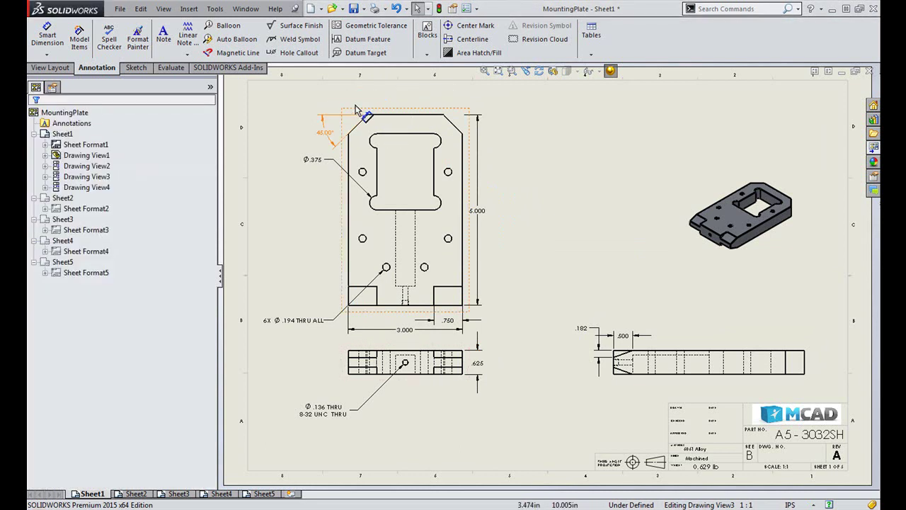
click(324, 125)
key(Delete)
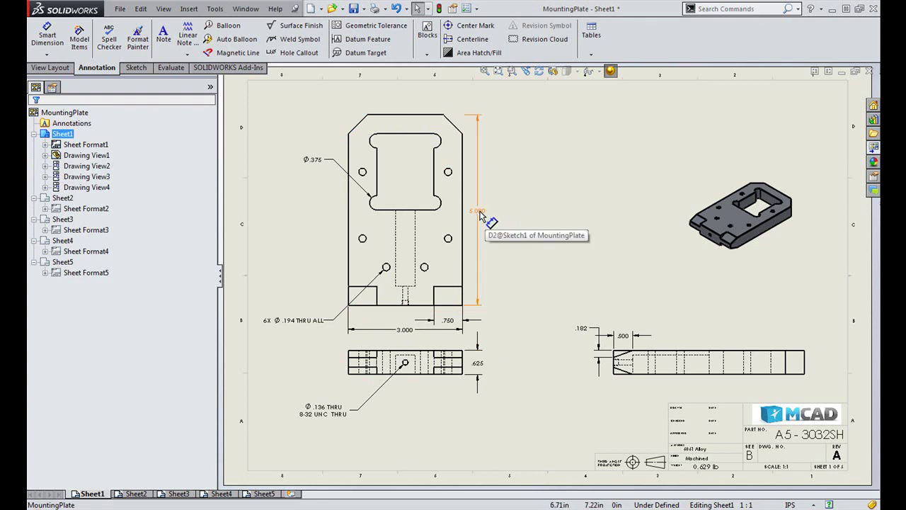
Step: Move the plate's 5.000 length dimension above the side view and its 3.000 width dimension below the front view
drag(480, 214, 575, 211)
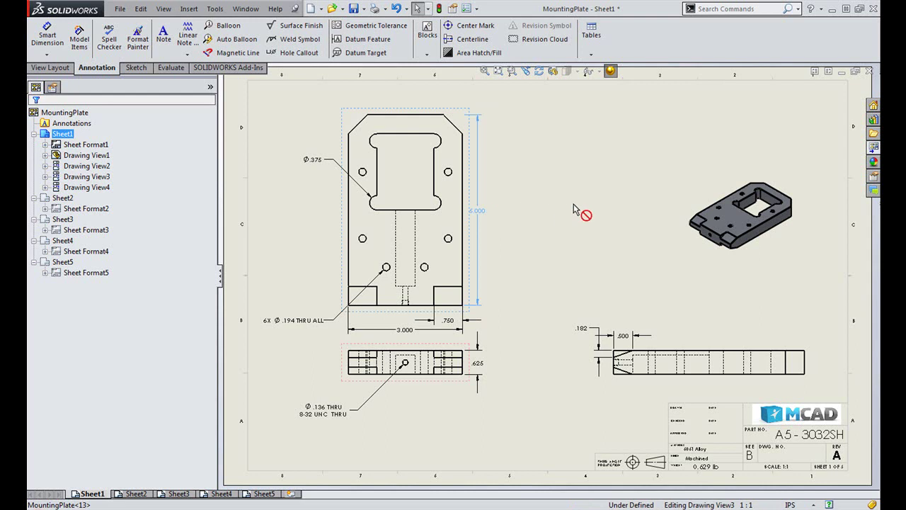
mouse_move(574, 205)
mouse_down()
mouse_move(595, 279)
mouse_move(626, 263)
mouse_move(610, 235)
mouse_move(694, 349)
mouse_move(701, 330)
mouse_up()
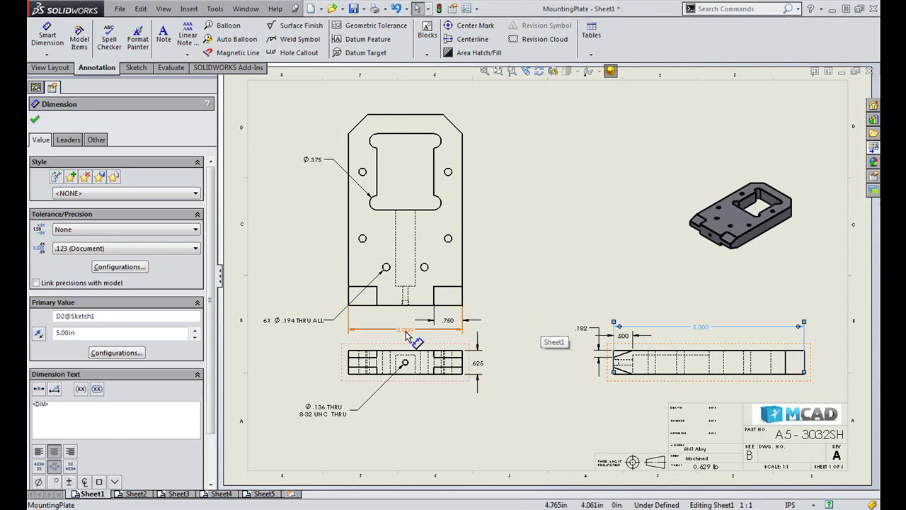
drag(408, 336, 417, 397)
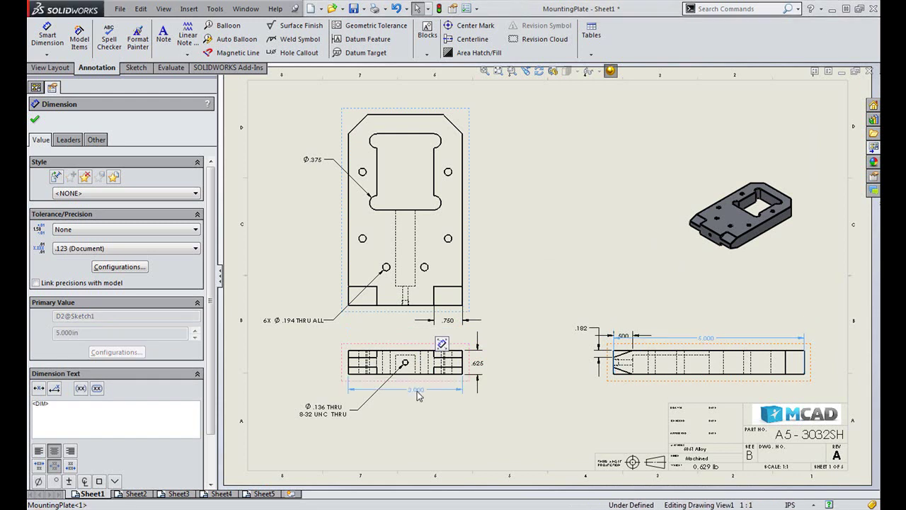
click(34, 123)
drag(711, 339, 711, 322)
click(538, 339)
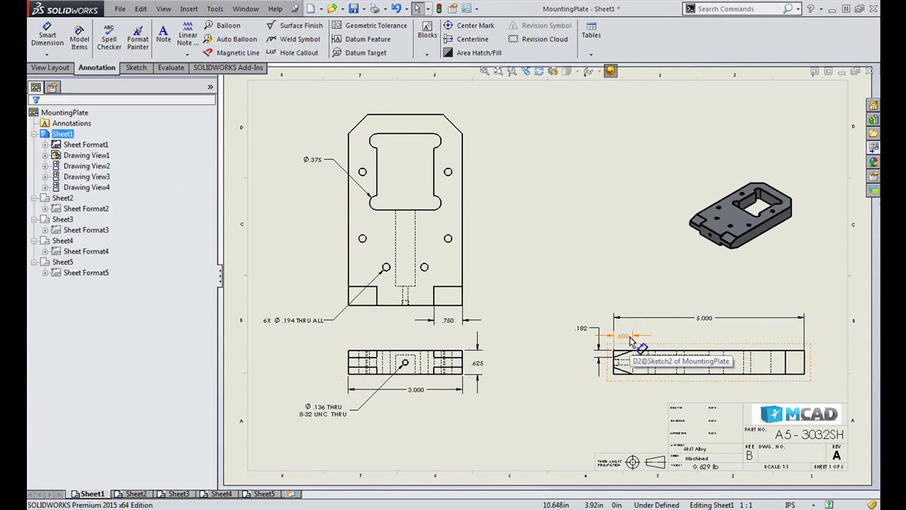
Step: Move the .500 notch dimension from the side view to the top view, just outside the plate's lower-right corner
click(461, 298)
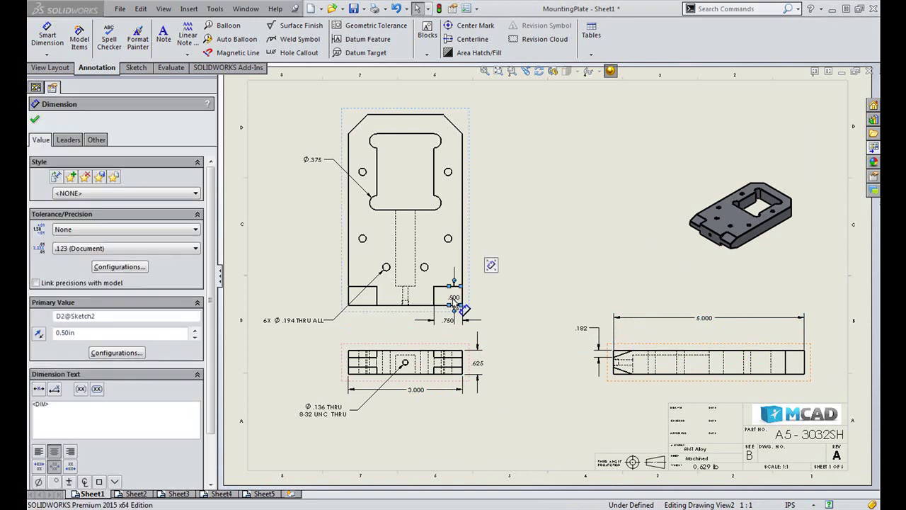
click(478, 298)
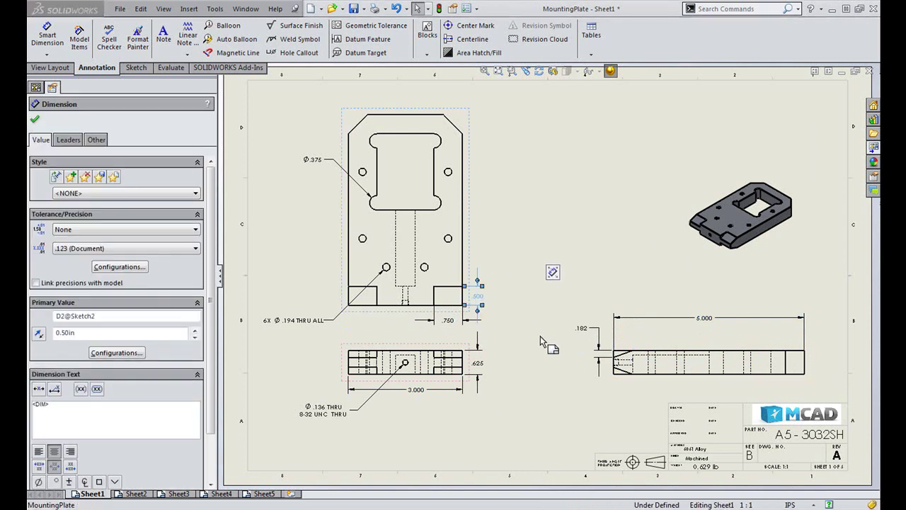
click(547, 430)
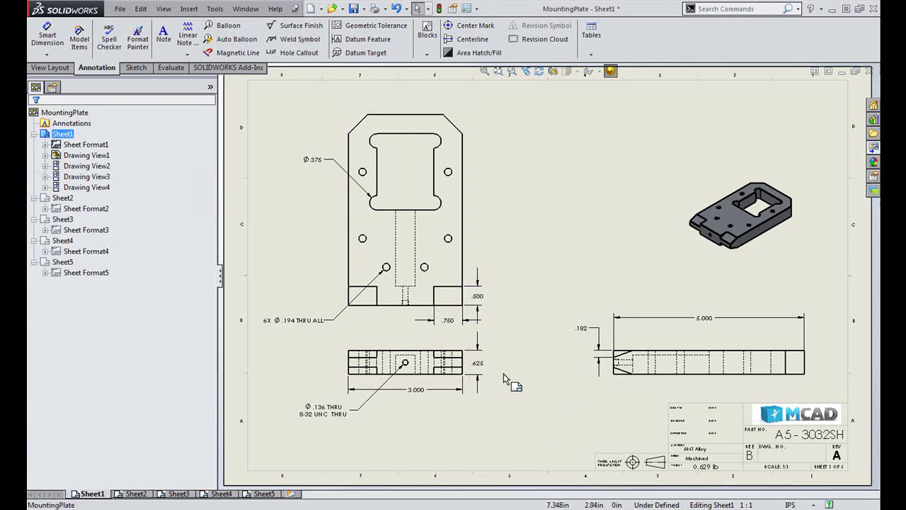
Step: Move the .625 thickness dimension from the front view to the side view and place it outside the right end
shift+drag(477, 363, 800, 364)
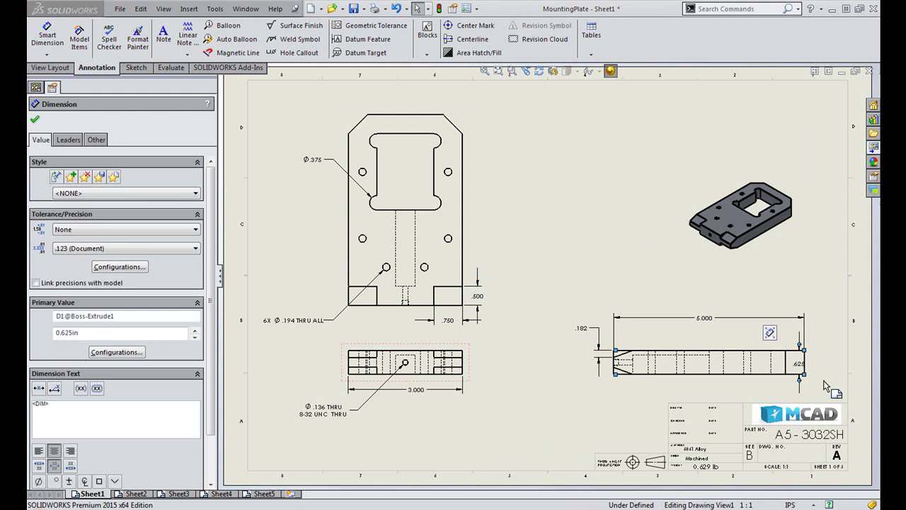
right_click(826, 385)
click(826, 394)
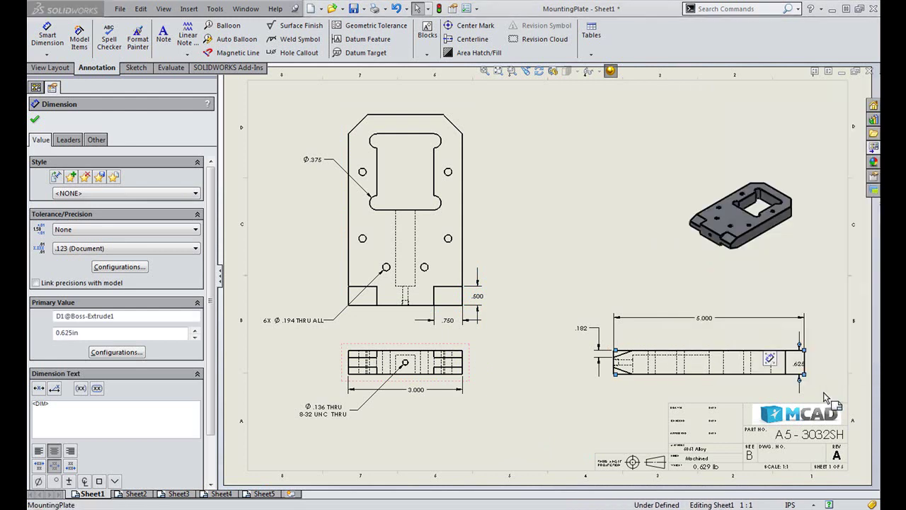
click(35, 120)
drag(799, 364, 830, 365)
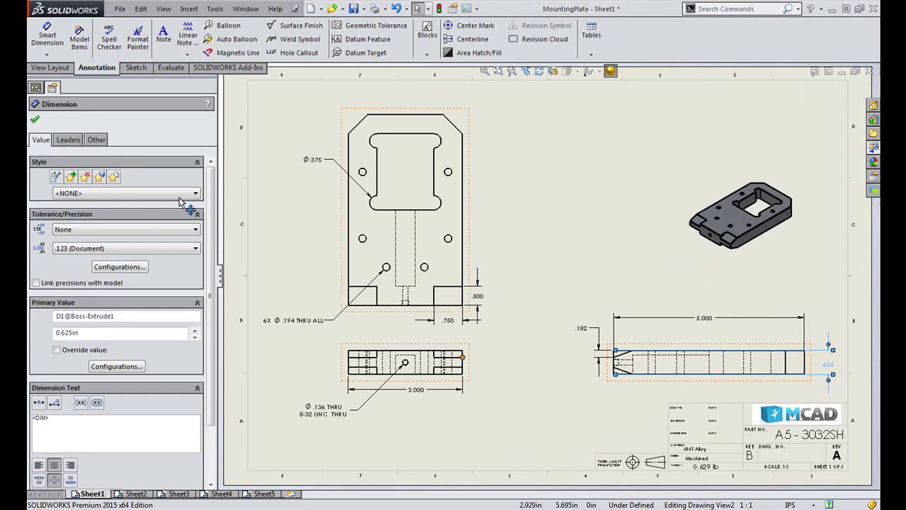
click(35, 119)
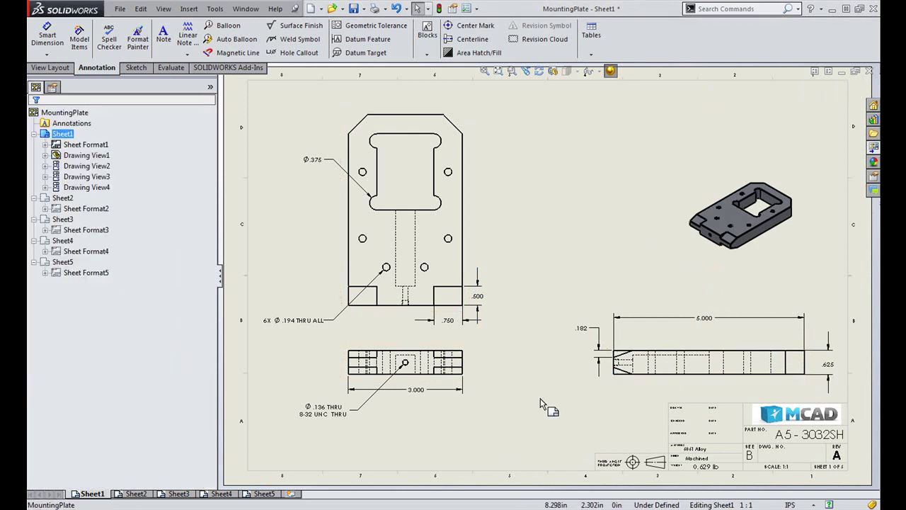
Step: Reattach the Ø.375 dimension to the cutout's upper-left corner arc, with its text above and left of the plate
click(315, 161)
scroll(318, 141, down, 3)
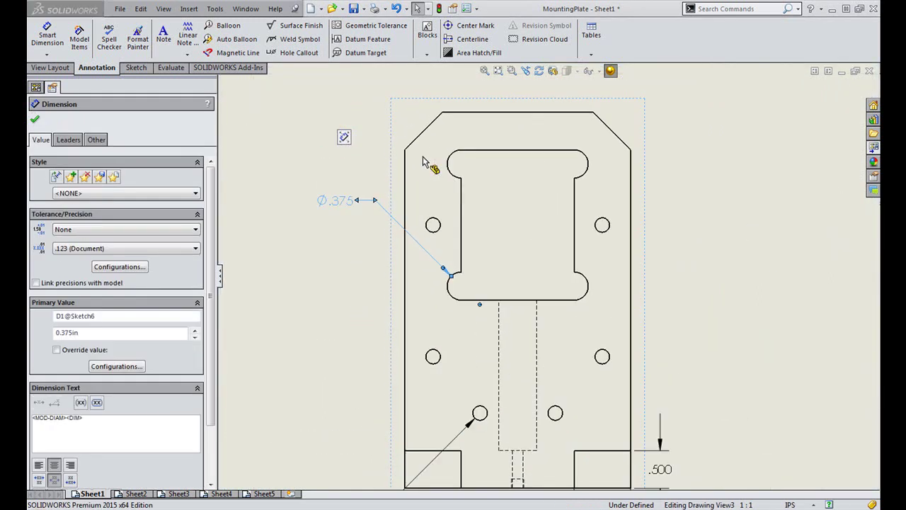
scroll(423, 157, down, 1)
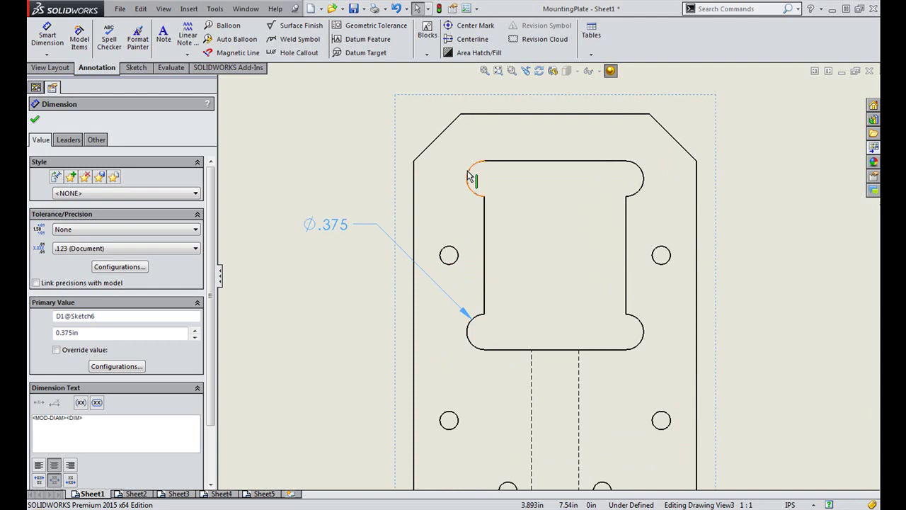
drag(467, 176, 467, 175)
click(337, 180)
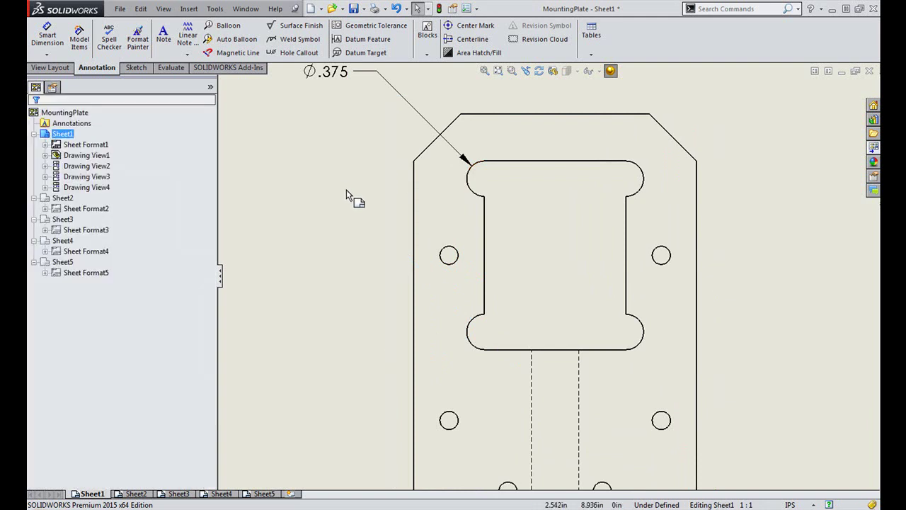
Step: Reattach the 6X Ø.194 THRU ALL callout to the upper-left hole and place its text left of the top view
key(z)
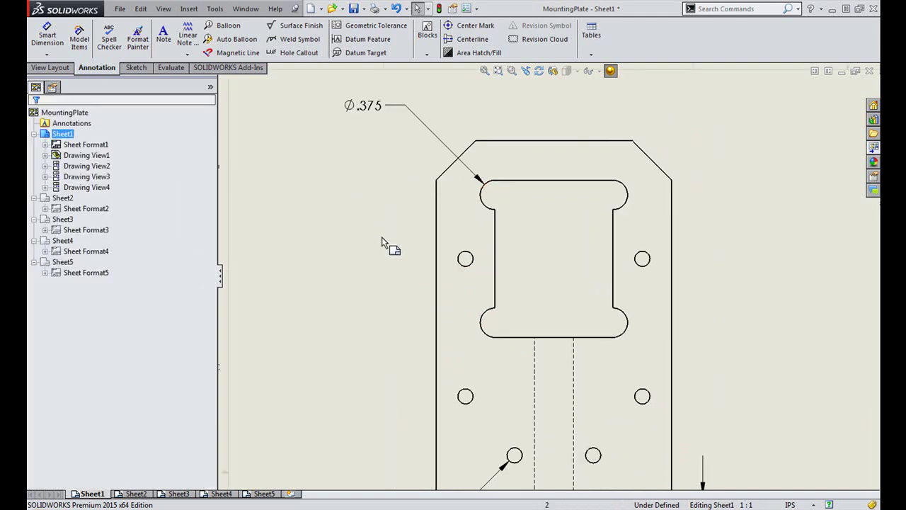
key(z)
click(400, 479)
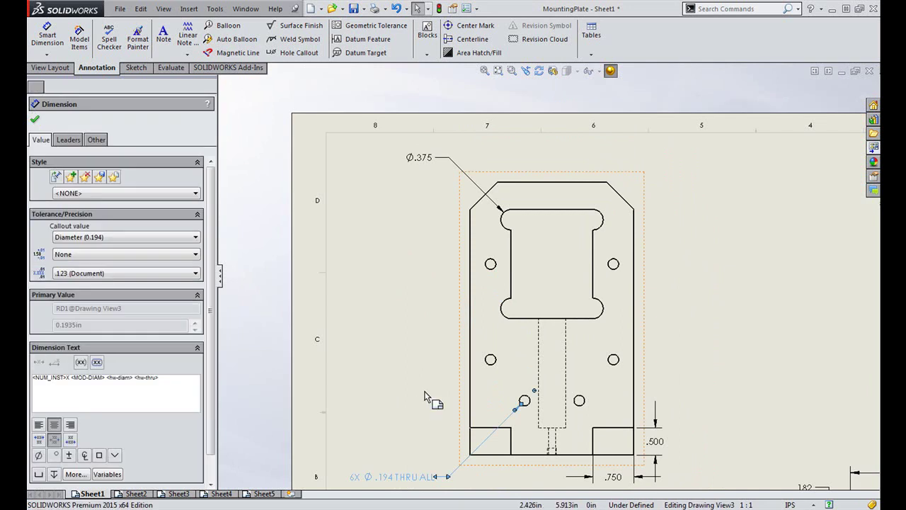
drag(487, 269, 487, 269)
click(389, 272)
drag(368, 335, 396, 223)
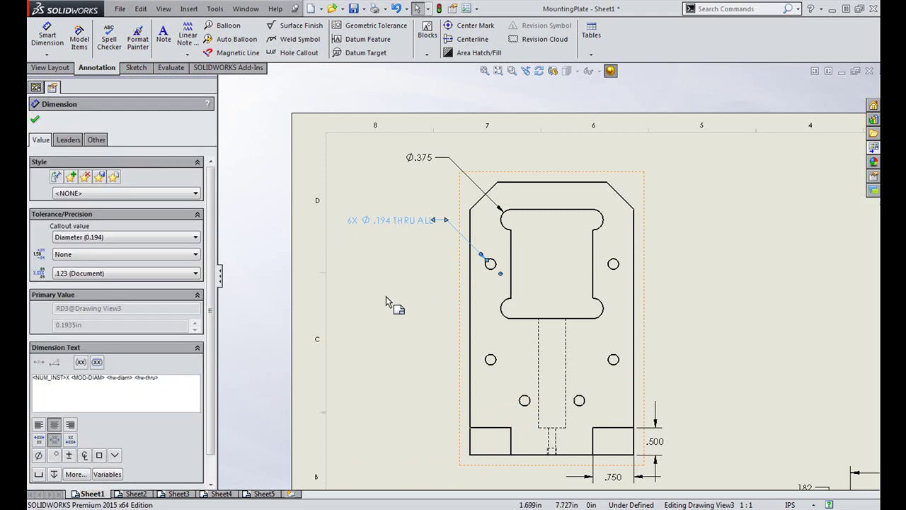
click(390, 293)
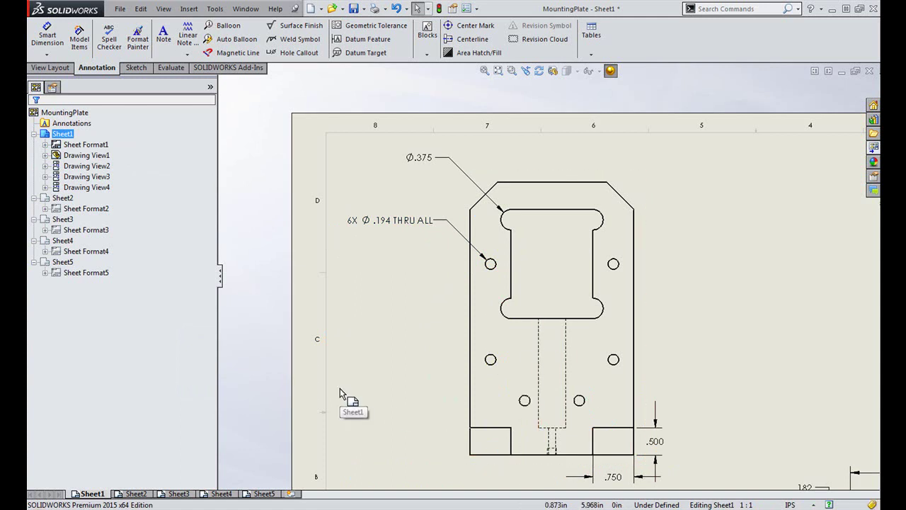
Step: Add a vertical dimension from the plate's bottom edge to the lower-left hole, placed left of the top view
click(47, 35)
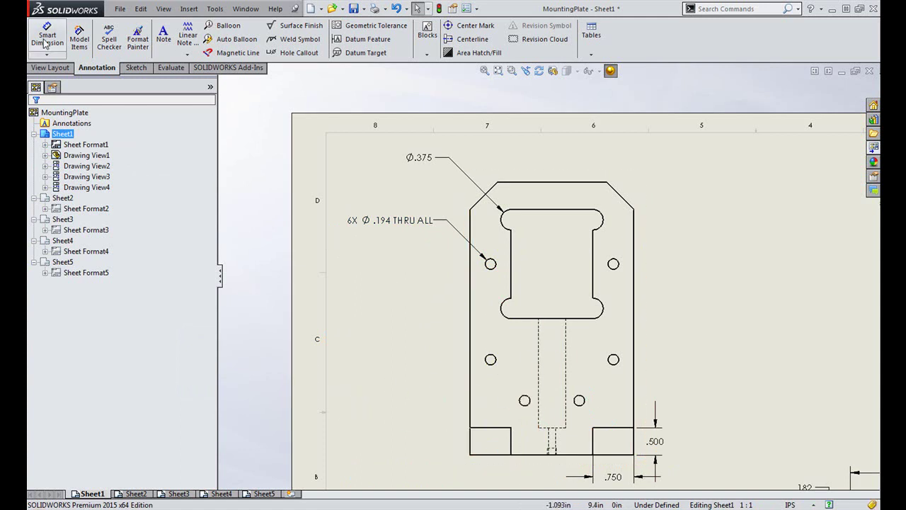
click(525, 411)
click(525, 455)
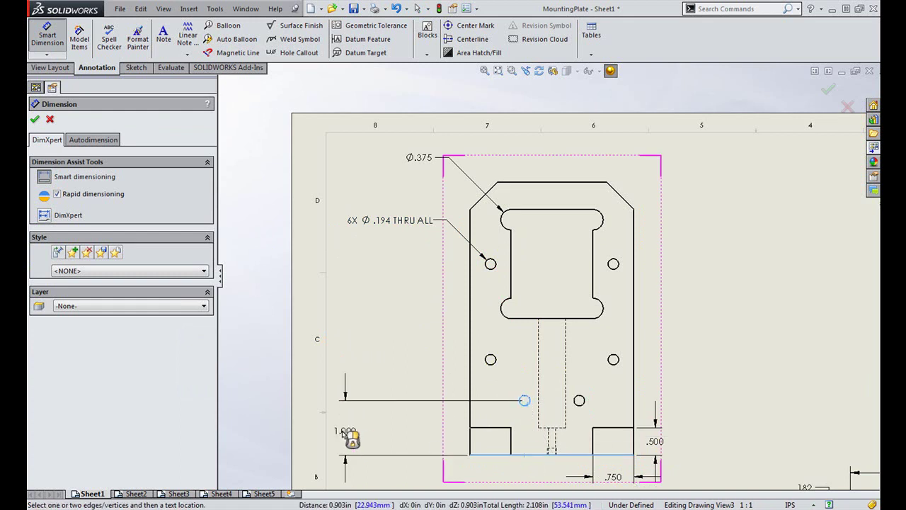
click(379, 433)
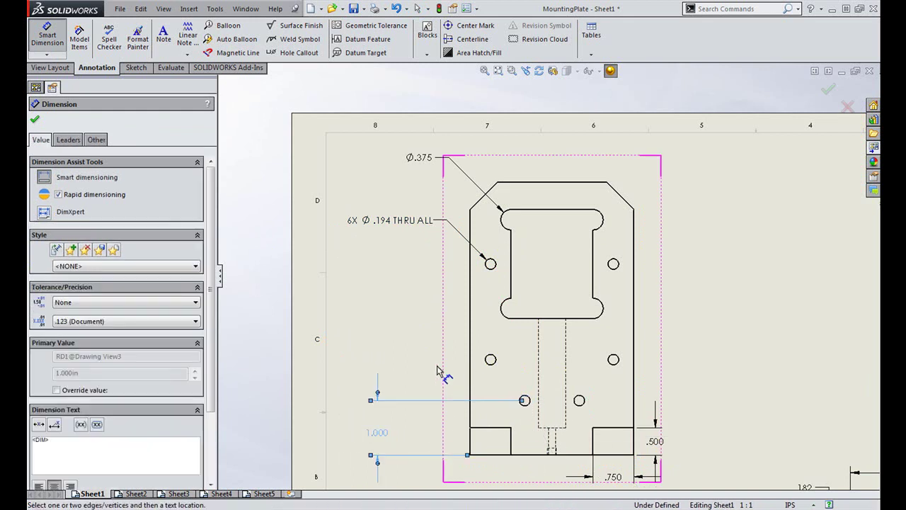
Step: Dimension the vertical spacings from the lower-left hole to the middle-left hole and from there to the upper-left hole
click(491, 360)
click(525, 400)
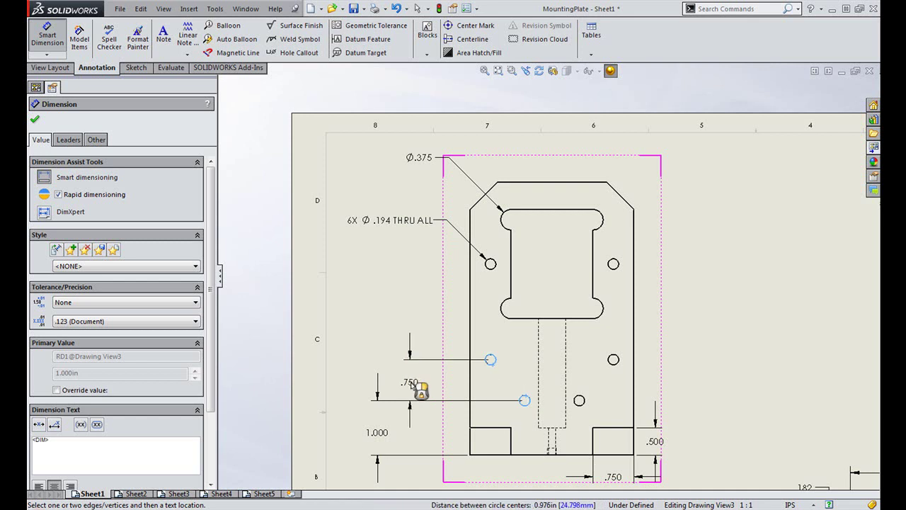
click(402, 388)
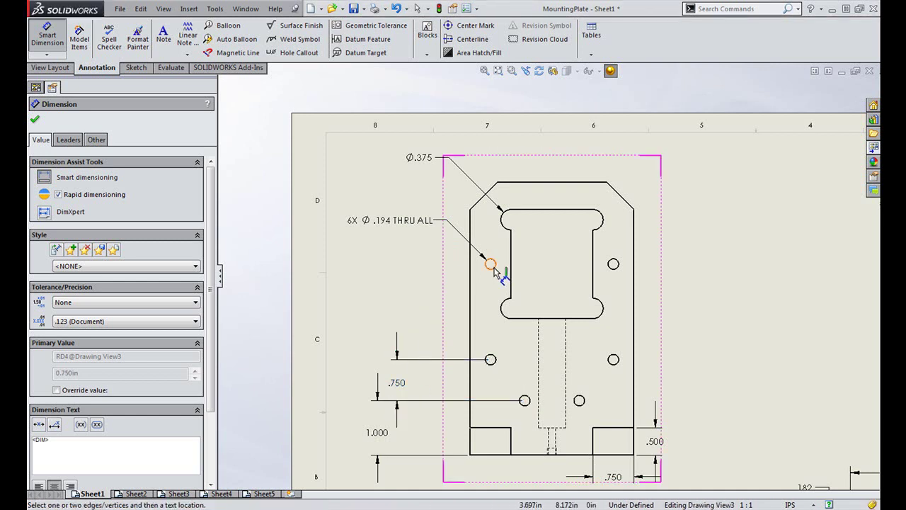
click(491, 264)
click(490, 358)
click(424, 316)
click(37, 122)
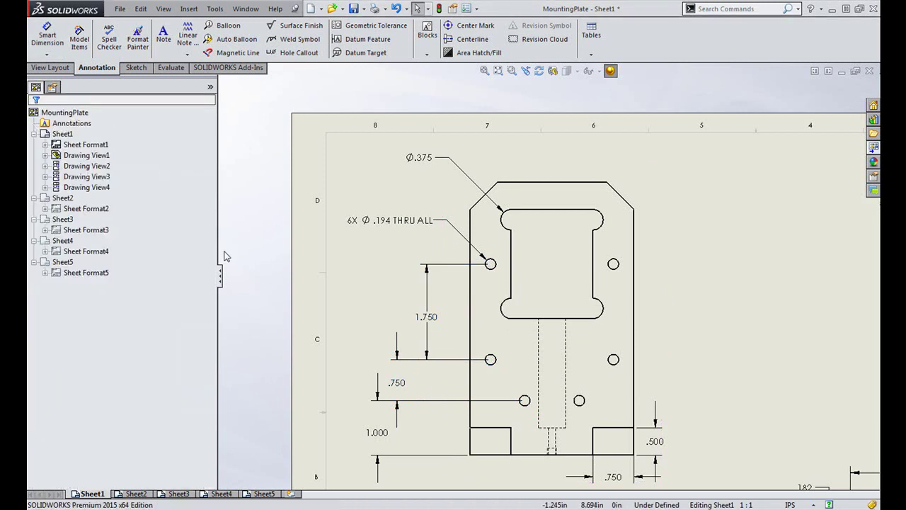
mouse_move(402, 391)
mouse_down()
mouse_move(380, 385)
mouse_move(401, 386)
mouse_up()
click(356, 341)
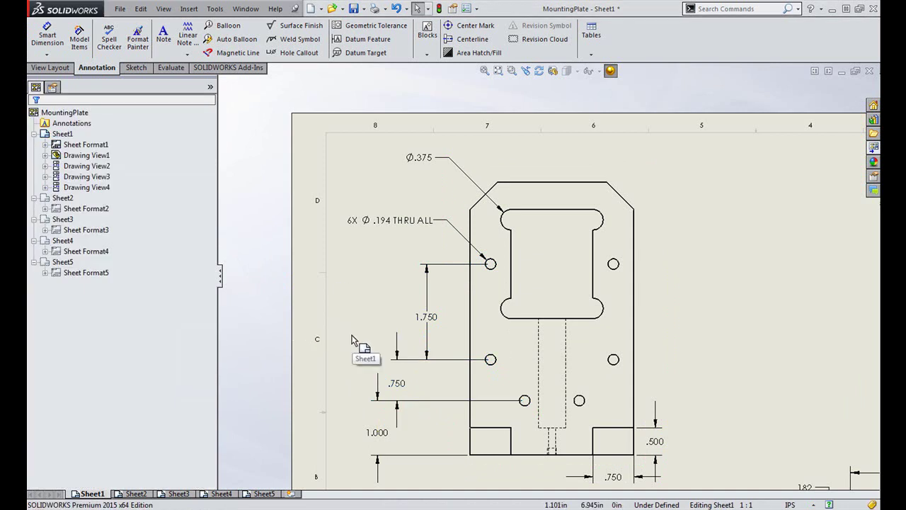
Step: Auto-arrange the three vertical hole-location dimensions along the left side of the top view
drag(441, 479, 357, 303)
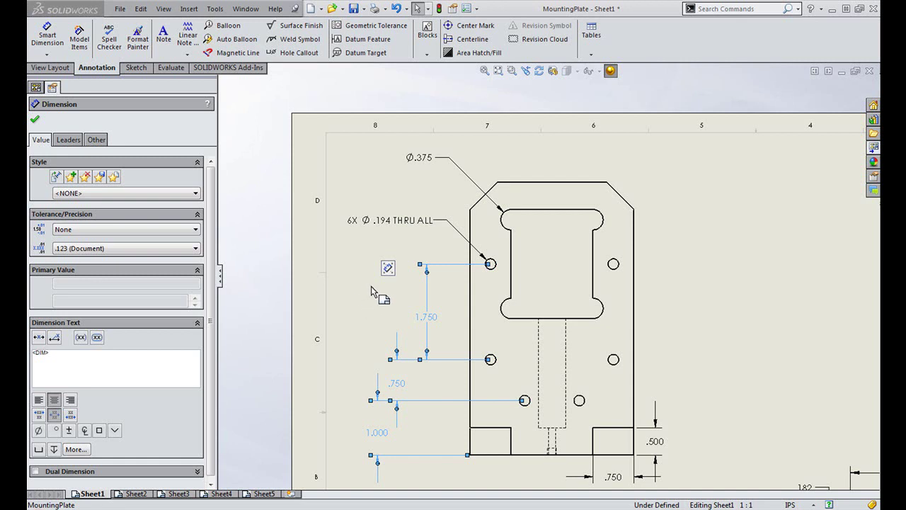
mouse_move(388, 270)
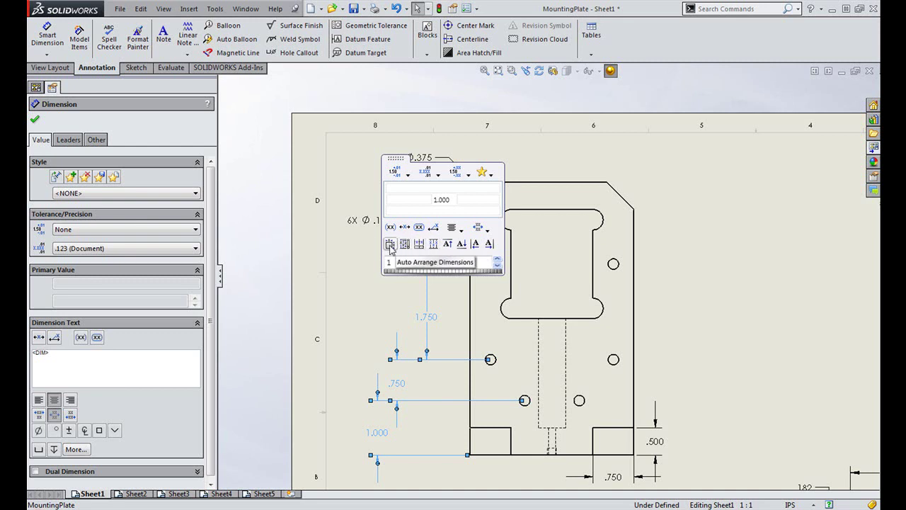
click(433, 244)
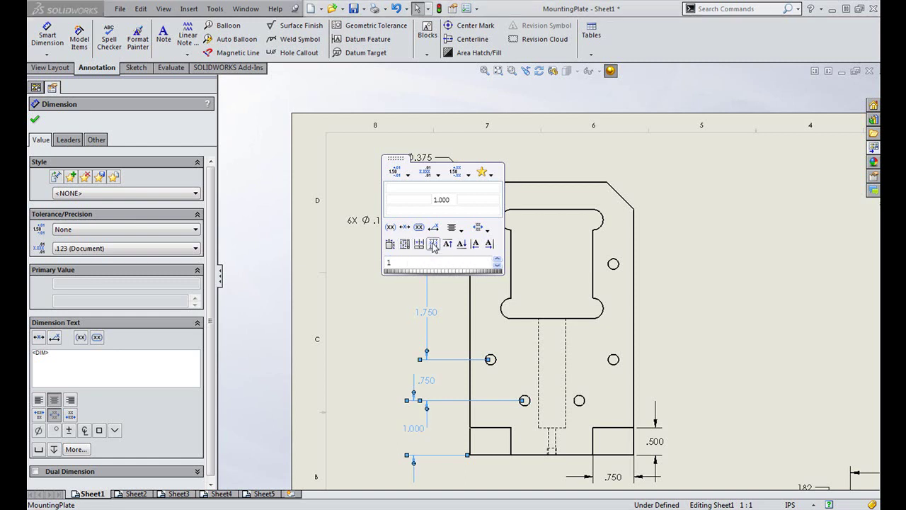
click(354, 373)
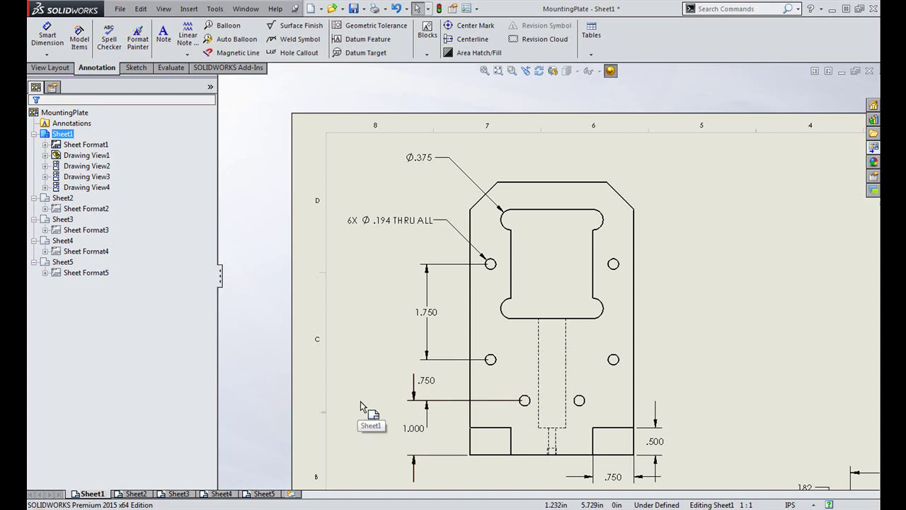
scroll(642, 427, up, 2)
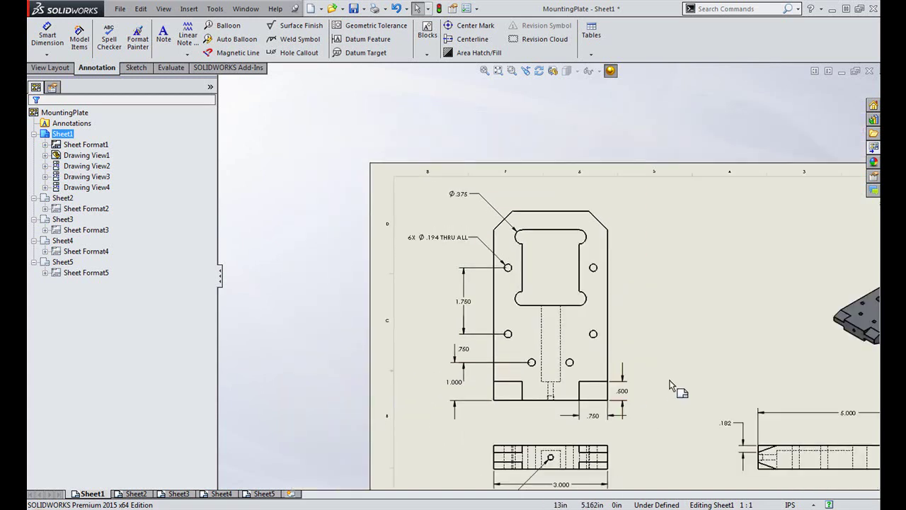
scroll(669, 380, down, 1)
scroll(670, 378, down, 1)
scroll(647, 366, down, 1)
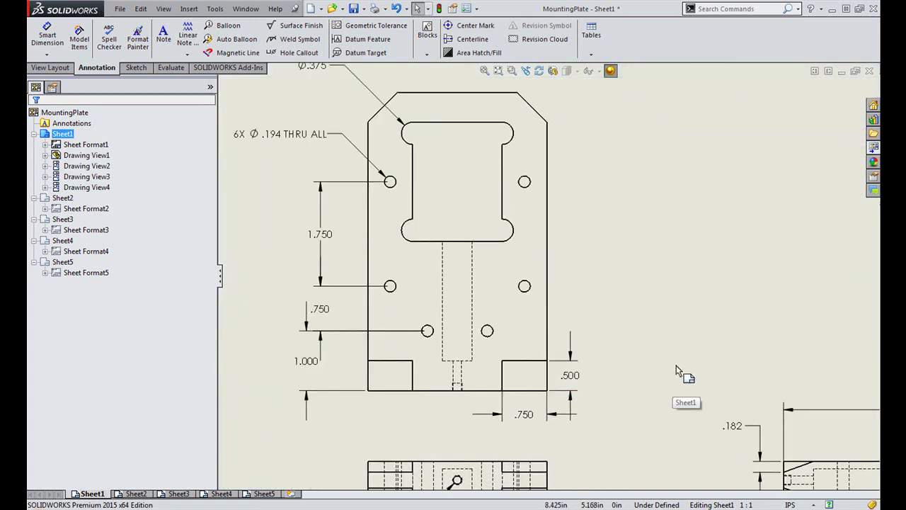
scroll(675, 365, up, 6)
scroll(737, 286, down, 2)
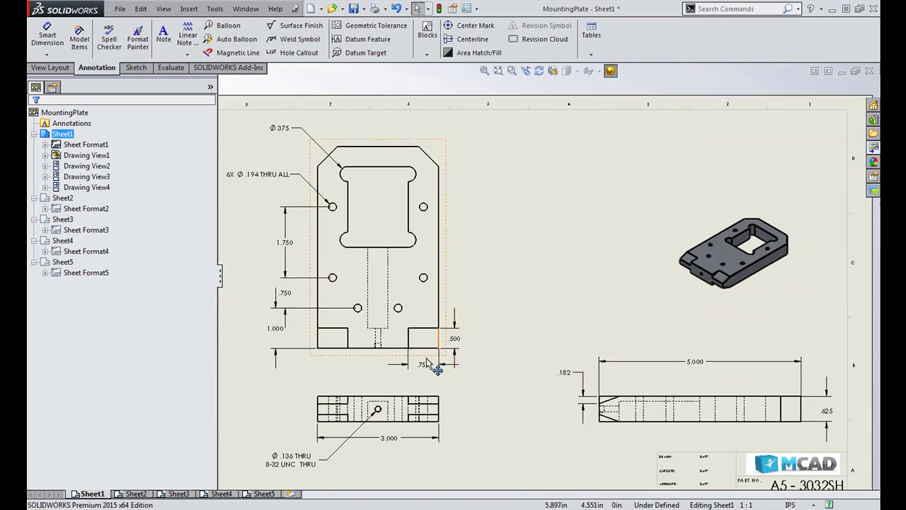
scroll(423, 347, down, 2)
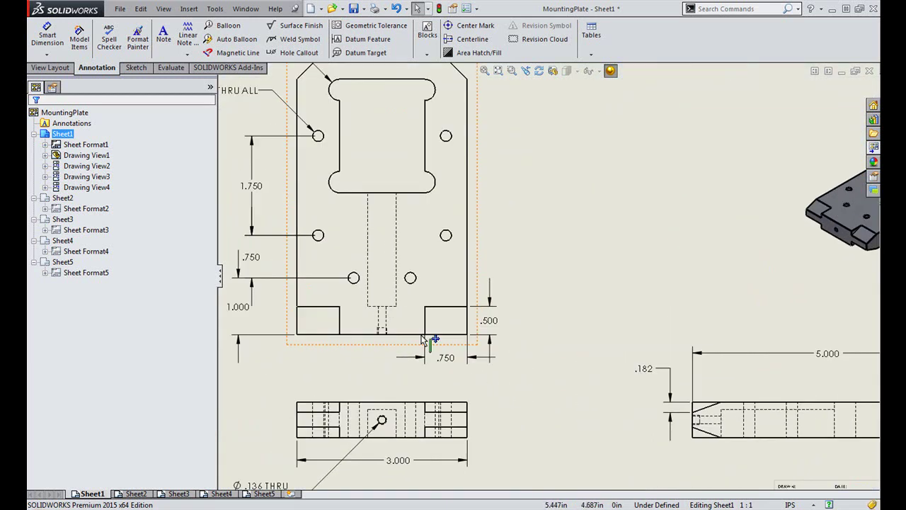
Step: Add the text FOR ALL beneath the .500 notch dimension and save its formatting as a dimension style named FOR ALL
click(488, 322)
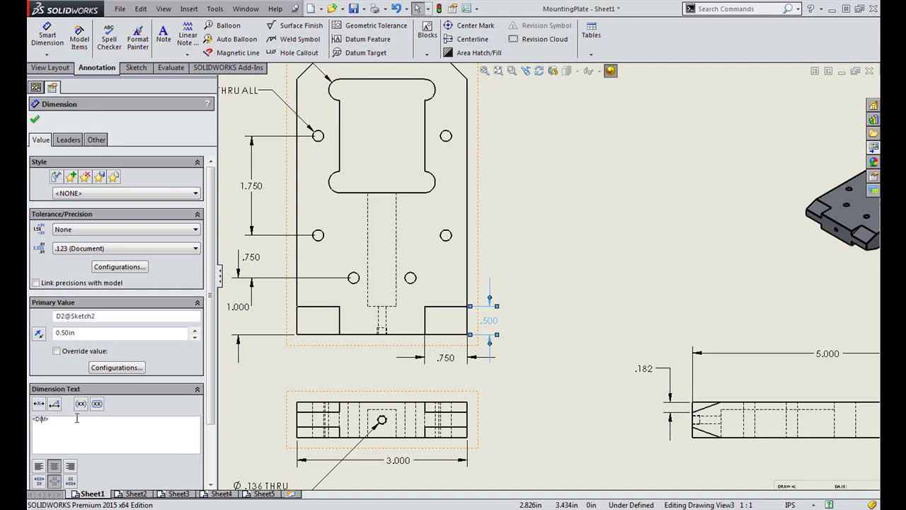
key(Return)
text(FOR ALL)
click(72, 180)
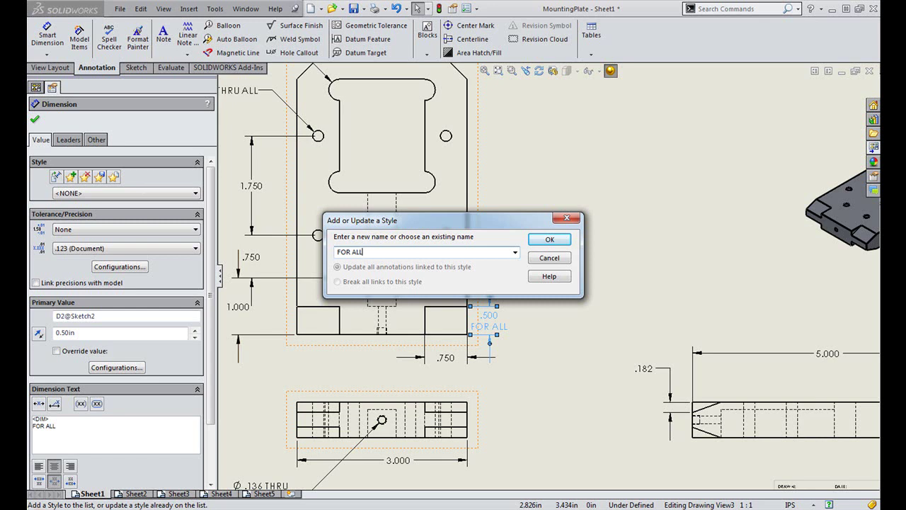
key(Return)
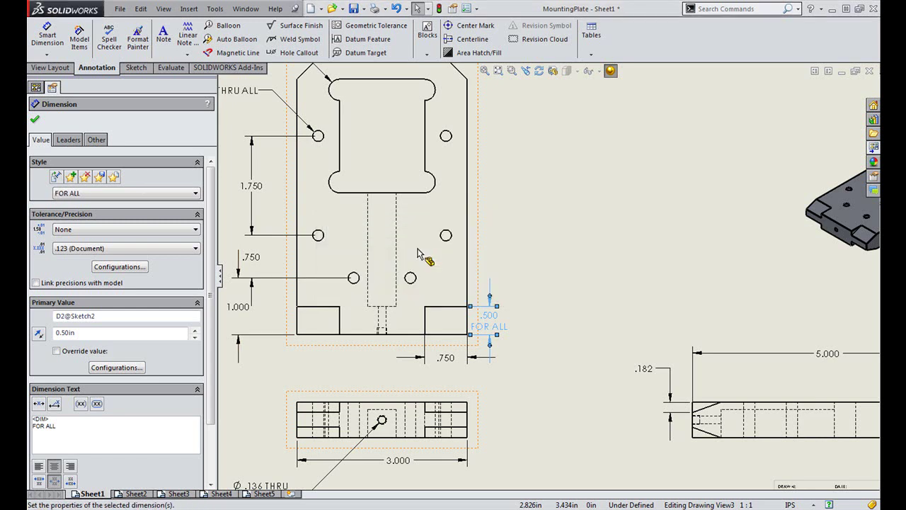
click(34, 119)
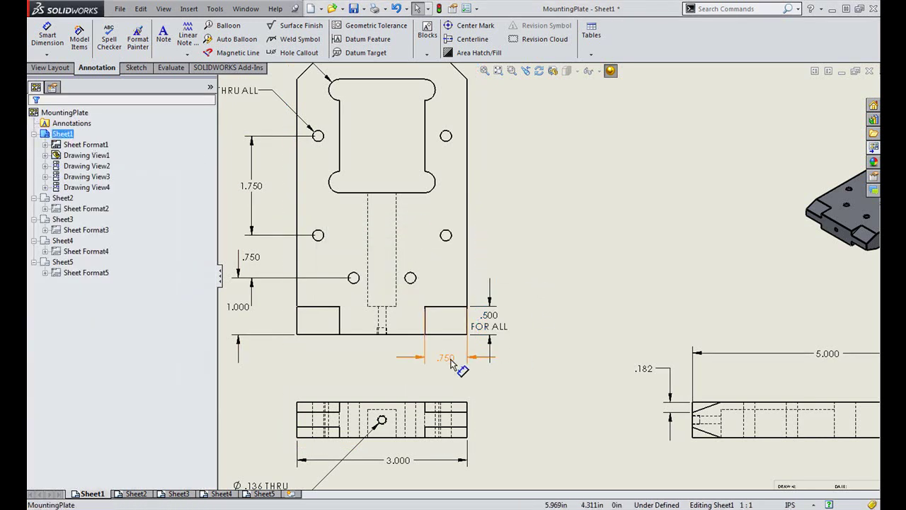
Step: Apply the FOR ALL dimension style to the .750 notch width dimension below the top view
click(451, 362)
click(102, 194)
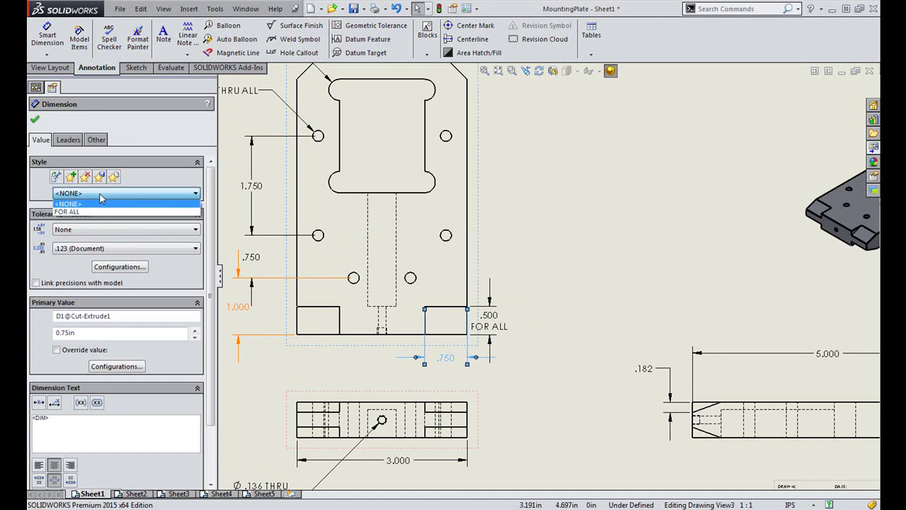
click(82, 212)
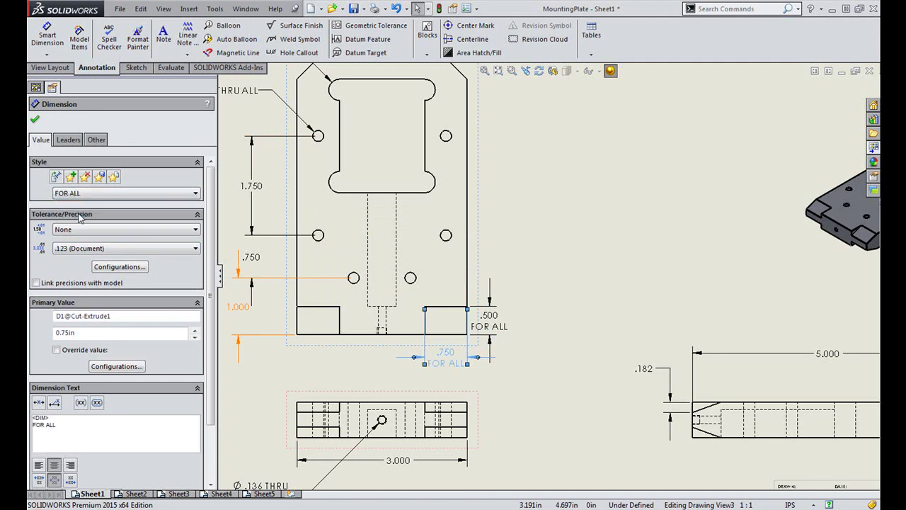
click(34, 119)
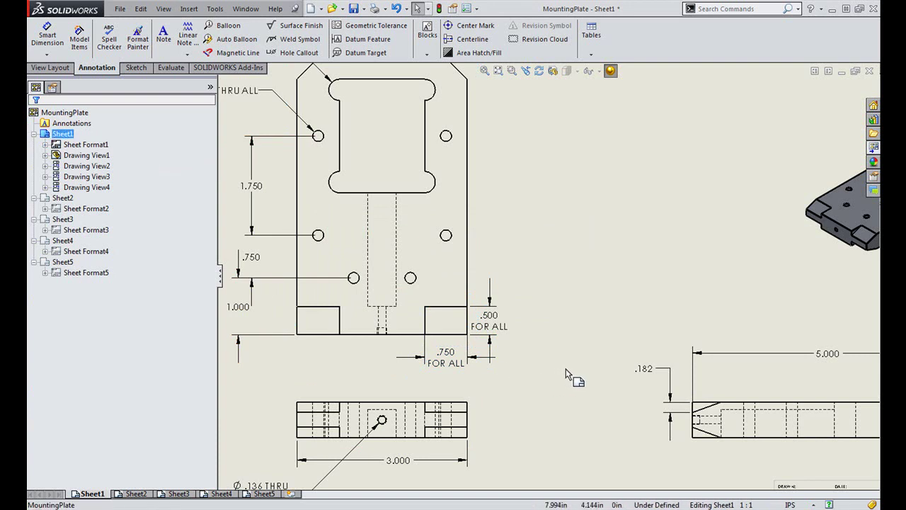
Step: Give the 3.000 overall width dimension a Limit tolerance of +0.010 and -0.010 in and save it as the style Basic Limit
scroll(566, 369, up, 2)
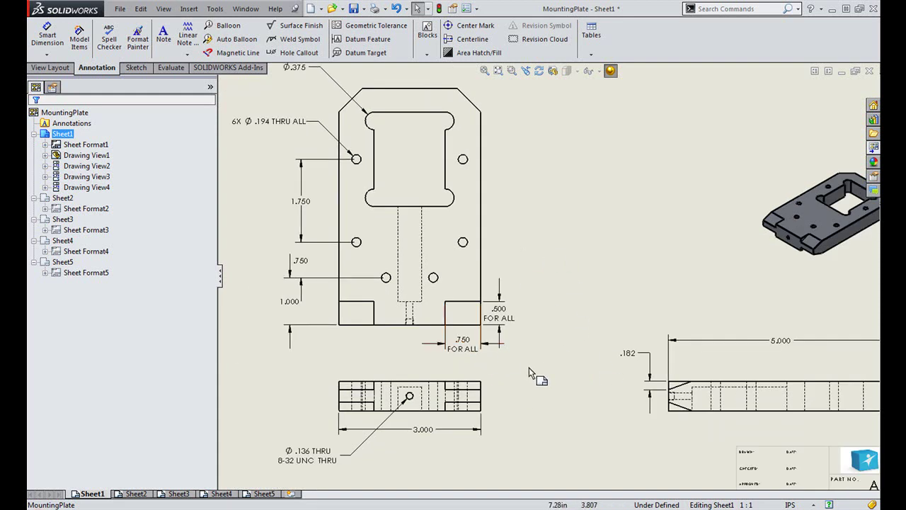
scroll(501, 320, down, 2)
scroll(612, 379, up, 3)
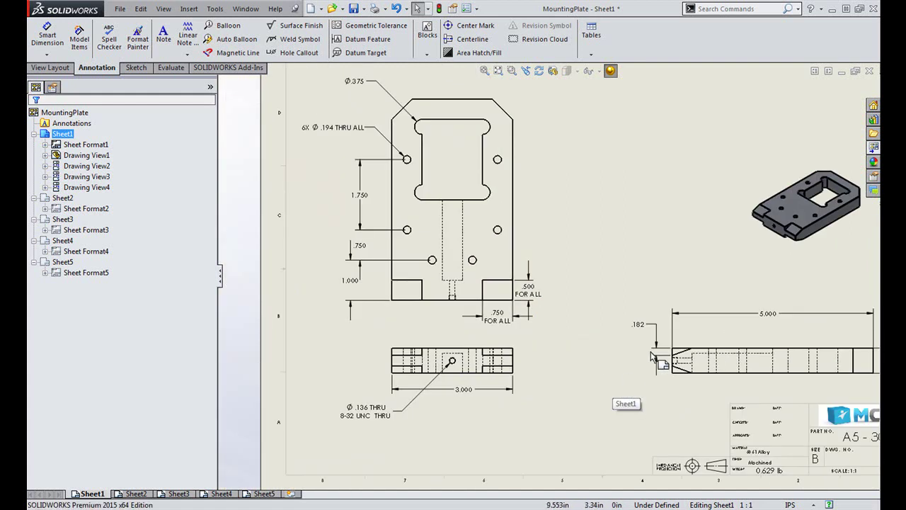
scroll(628, 383, down, 1)
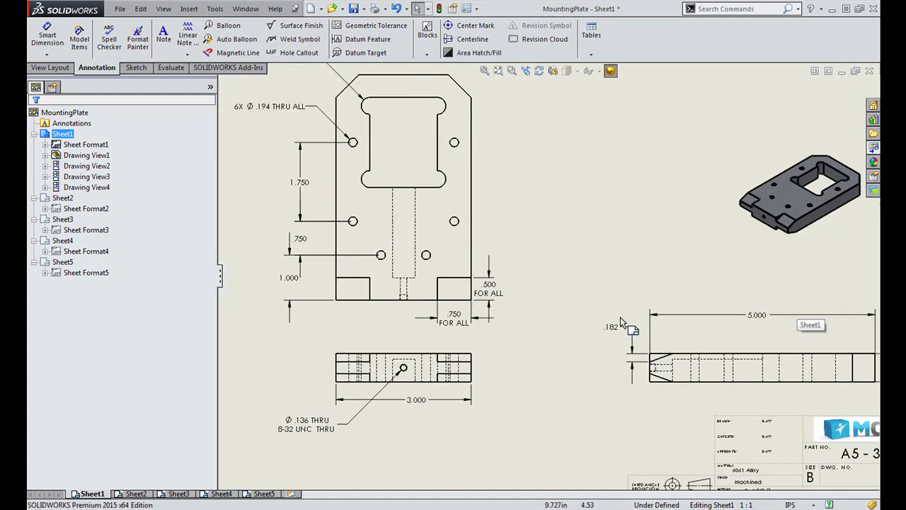
click(423, 401)
click(145, 234)
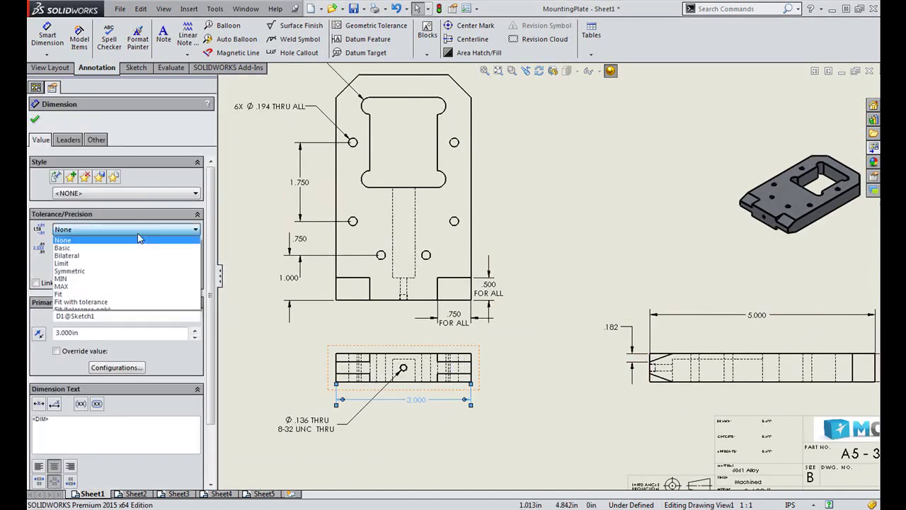
click(114, 266)
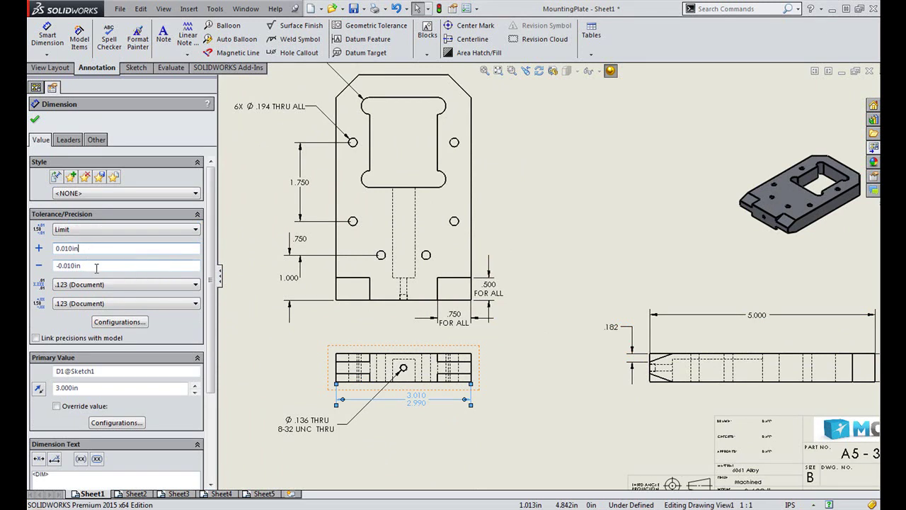
click(71, 177)
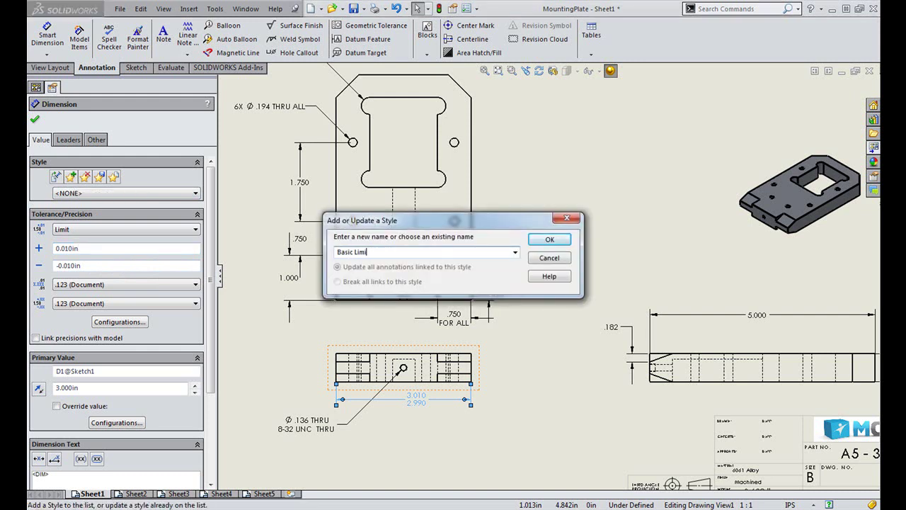
key(Return)
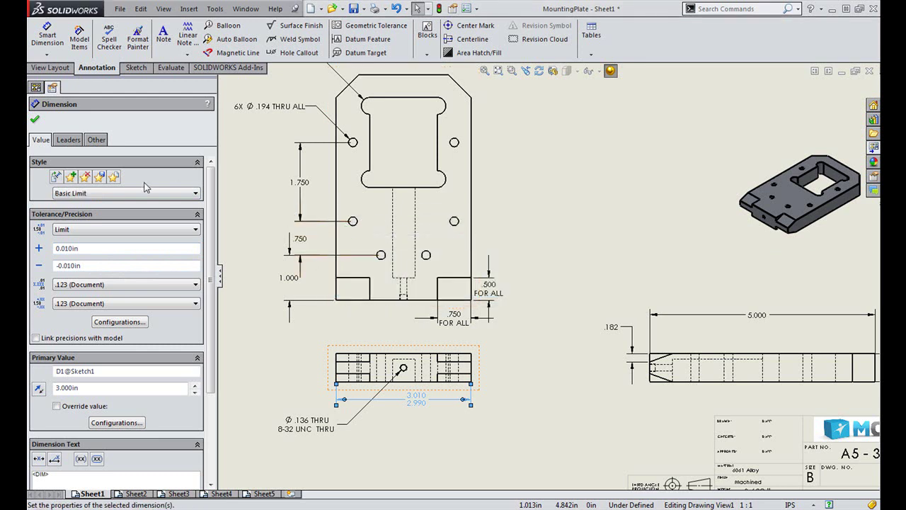
click(100, 177)
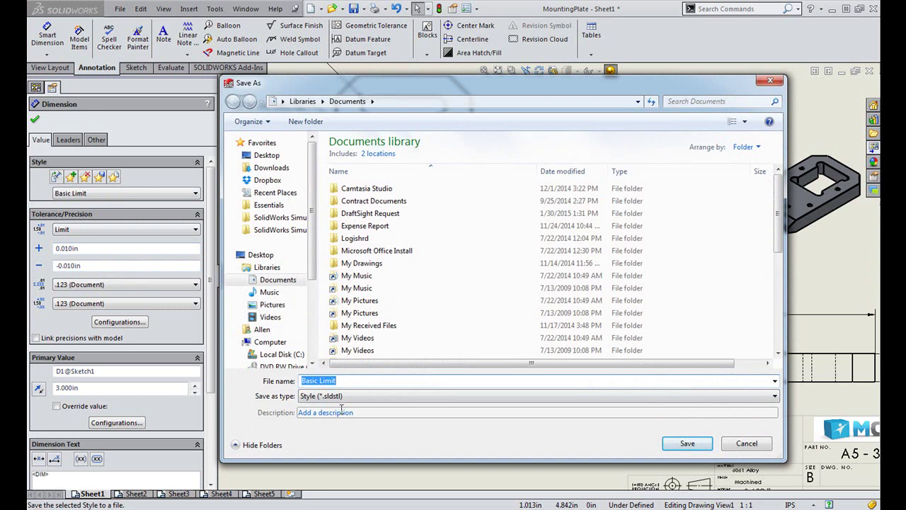
click(741, 445)
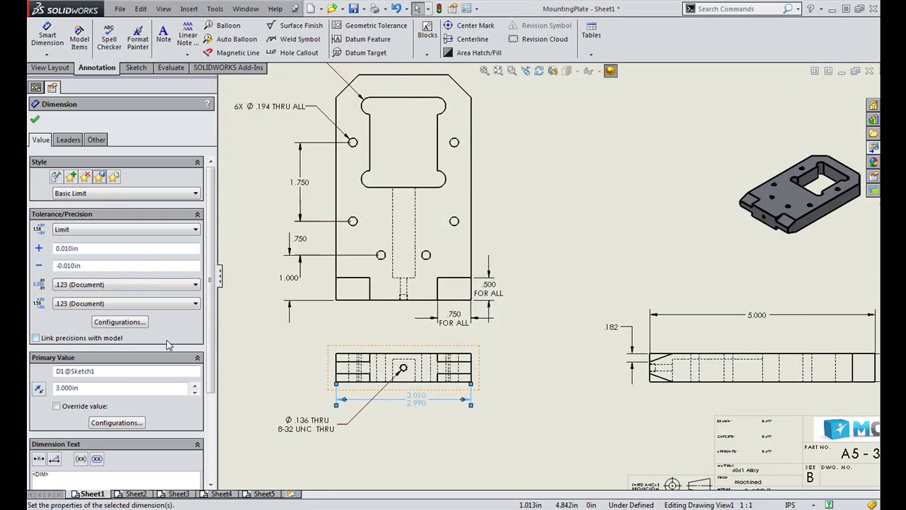
click(35, 122)
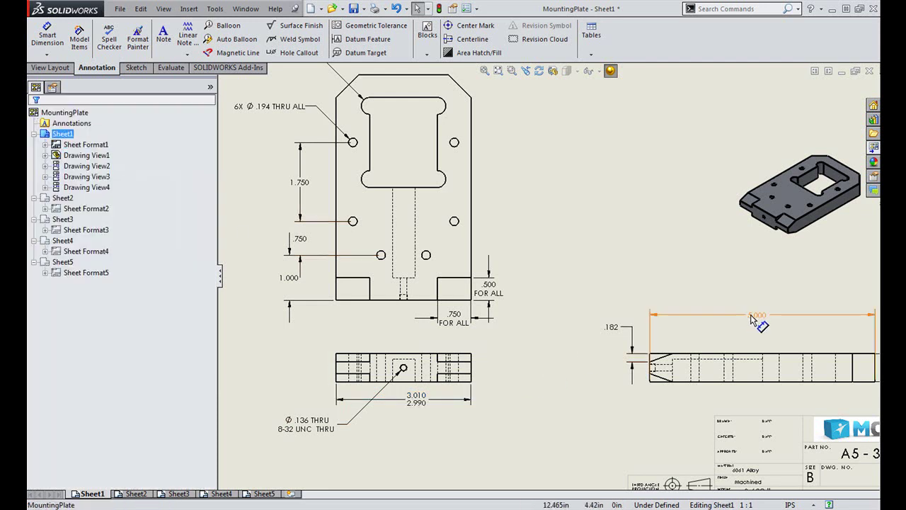
Step: Apply the Basic Limit style to the 5.000 overall length dimension on the side view
click(748, 317)
click(153, 193)
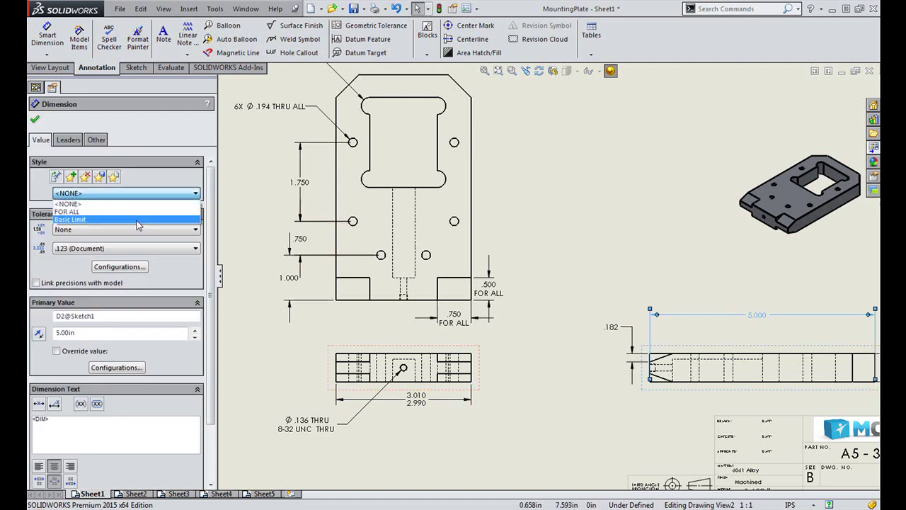
click(138, 220)
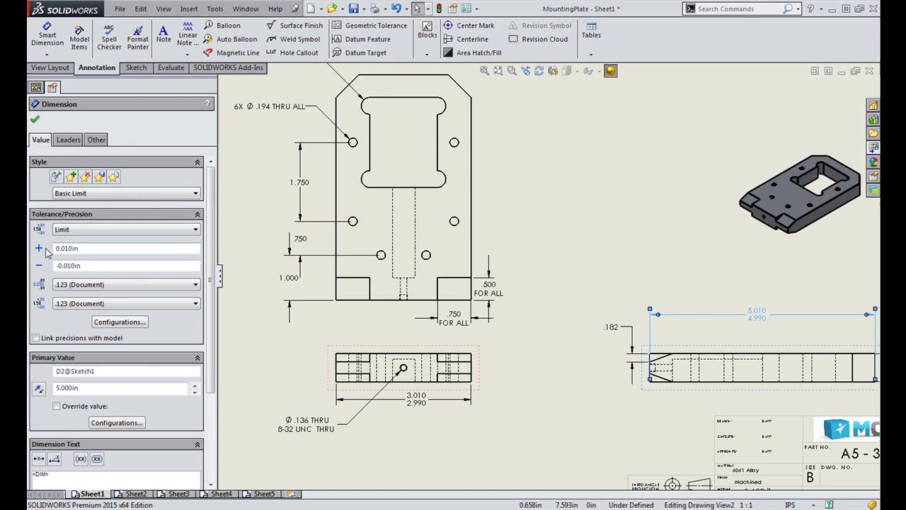
click(33, 122)
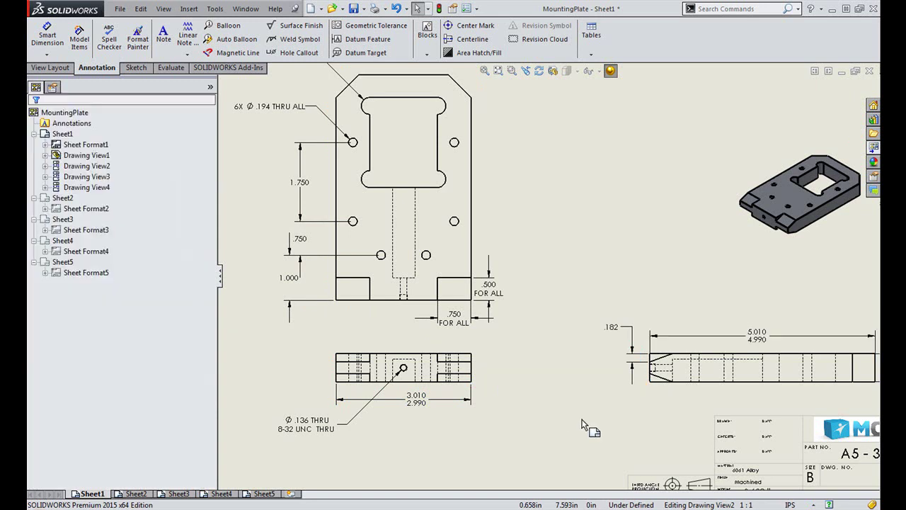
Step: Replace the side view's .182 dimension with an angular dimension between the upper sloped edge and the top edge, placed left of the view
click(611, 329)
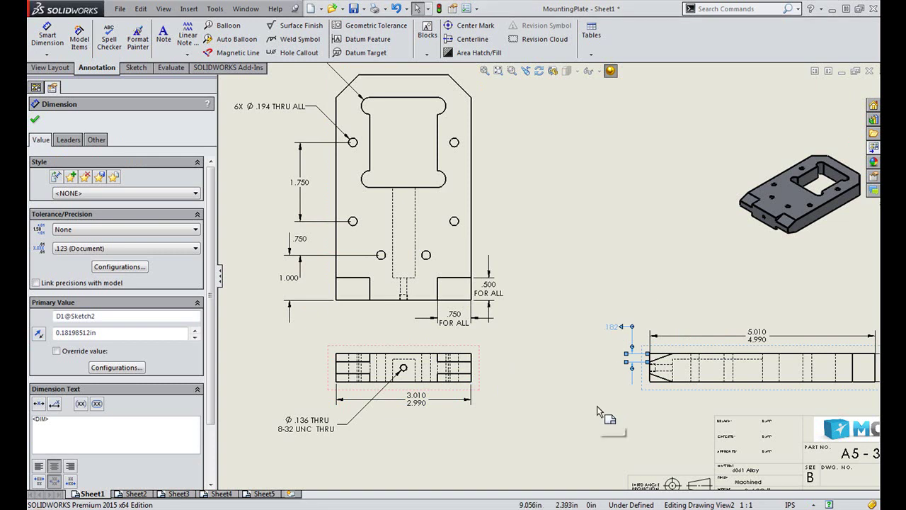
key(Delete)
scroll(661, 363, down, 5)
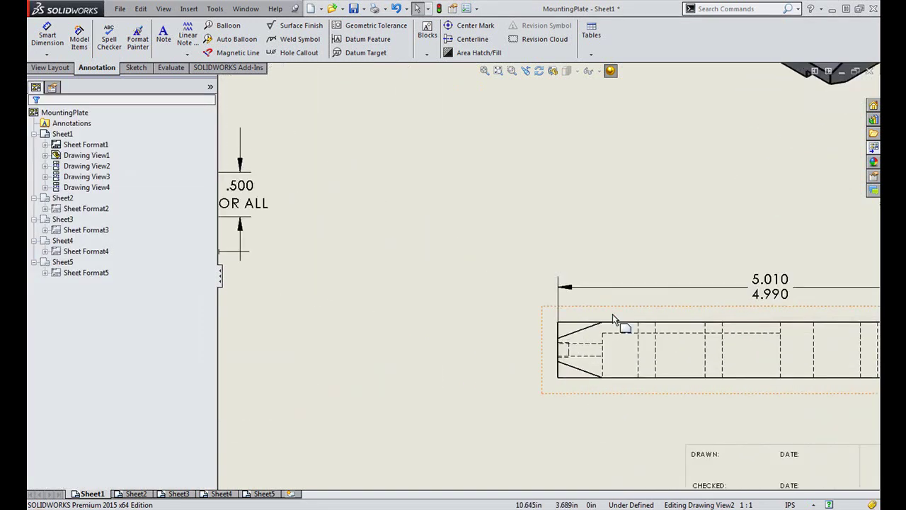
click(47, 35)
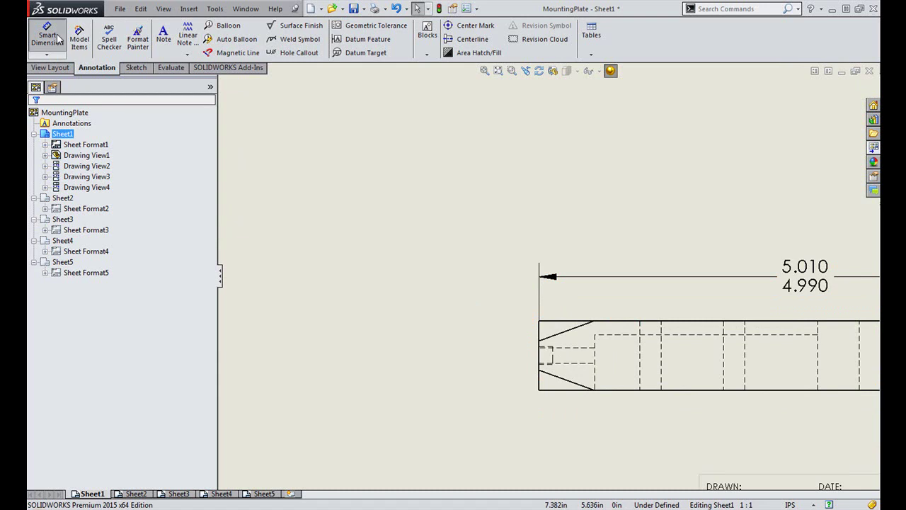
click(567, 330)
click(594, 322)
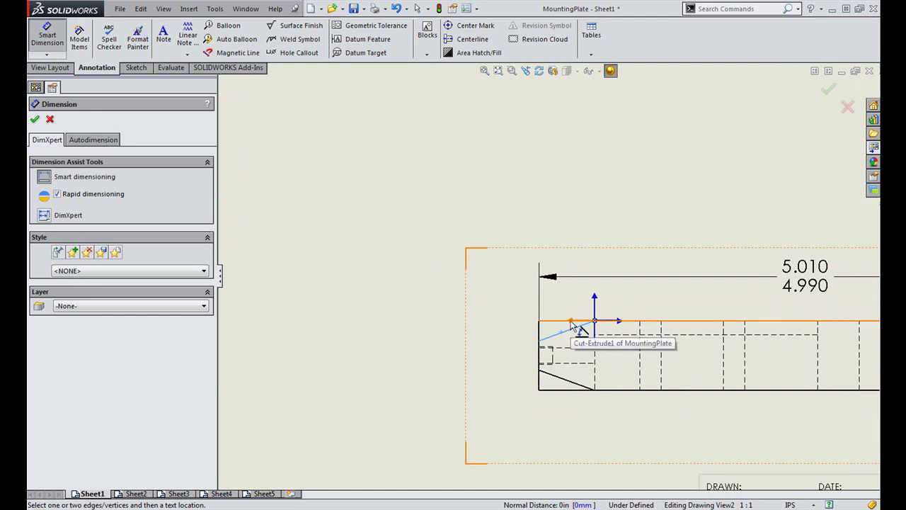
click(572, 324)
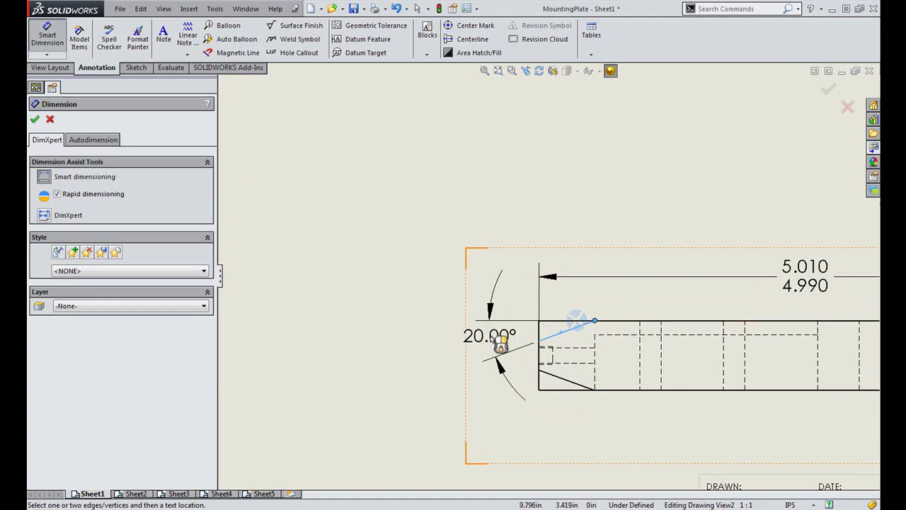
click(433, 357)
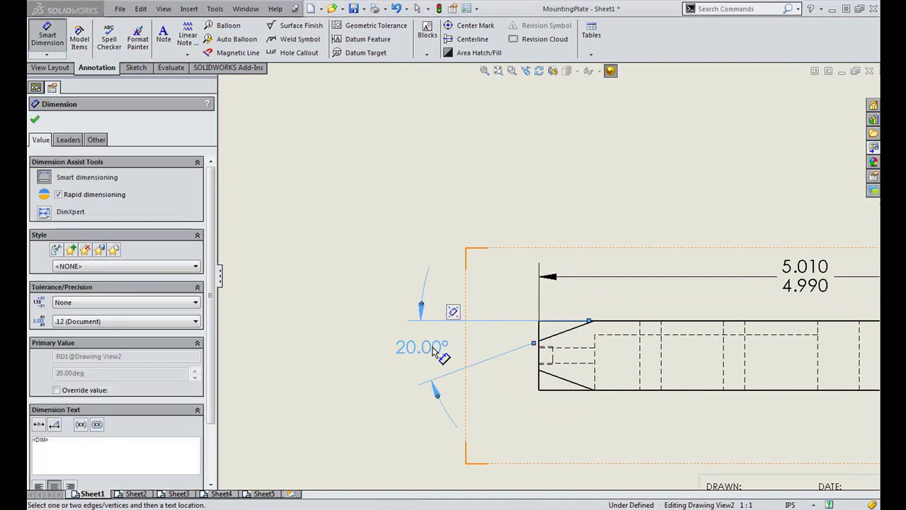
key(Escape)
click(360, 289)
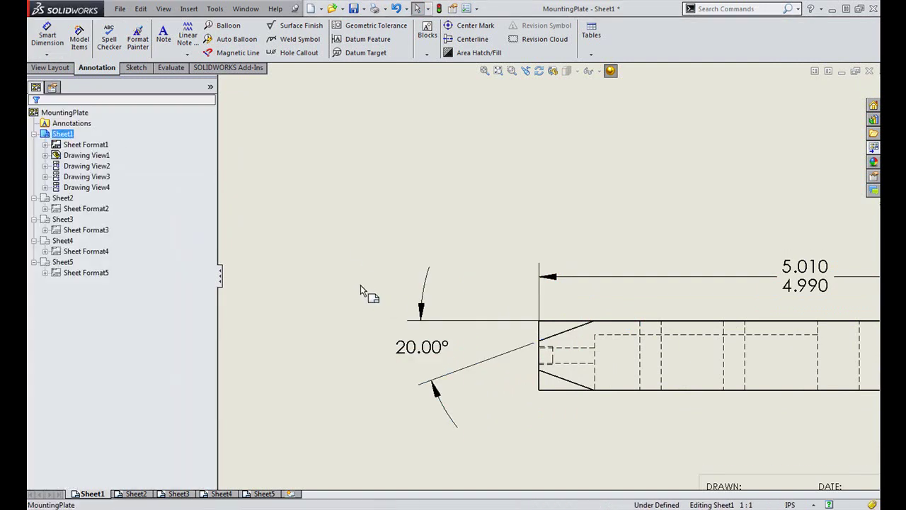
Step: Move the sloped edge's angular dimension slightly closer to the left end of the side view
key(f)
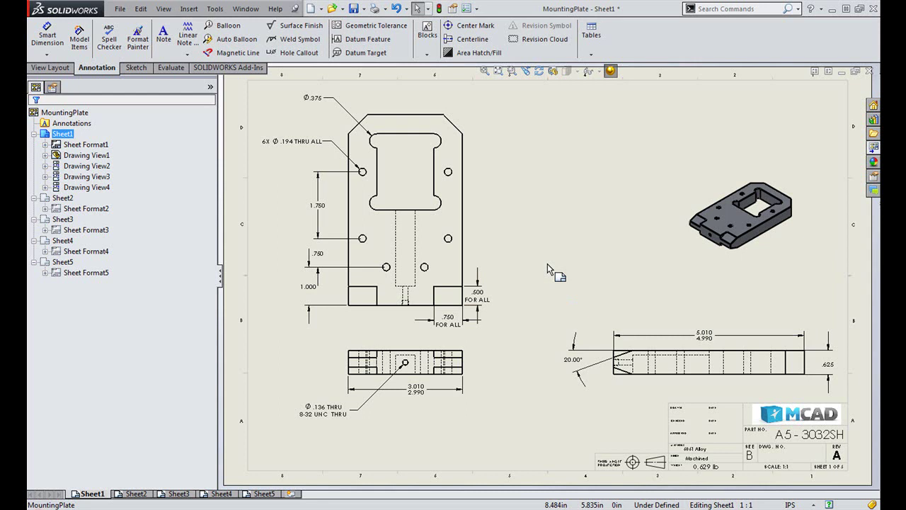
mouse_move(570, 357)
mouse_down()
mouse_move(577, 352)
mouse_move(581, 362)
mouse_up()
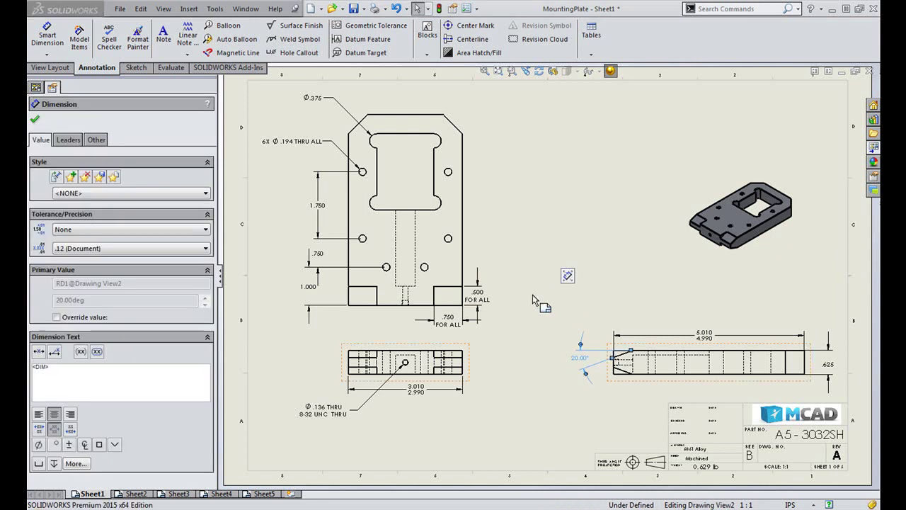
click(528, 304)
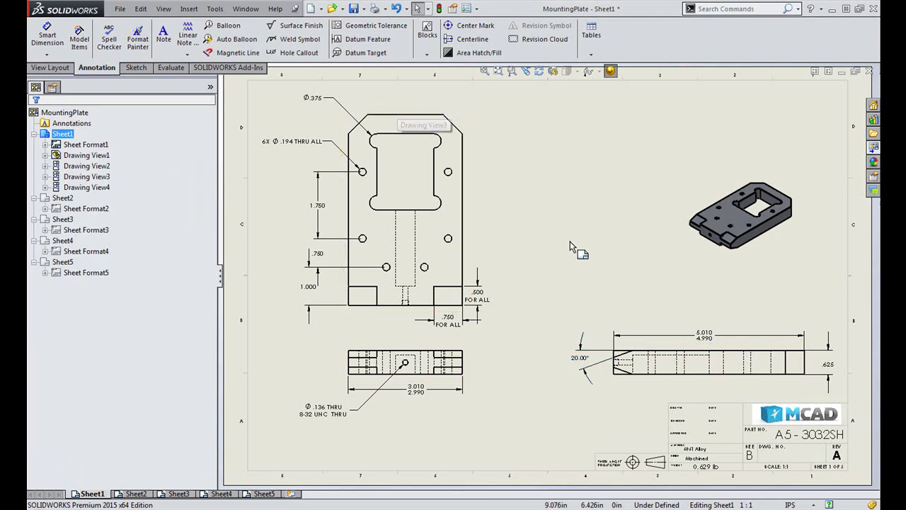
Step: Open the shortcut bar customization and review the sketch, drawing, assembly and part shortcut toolbars and the available command categories
click(49, 67)
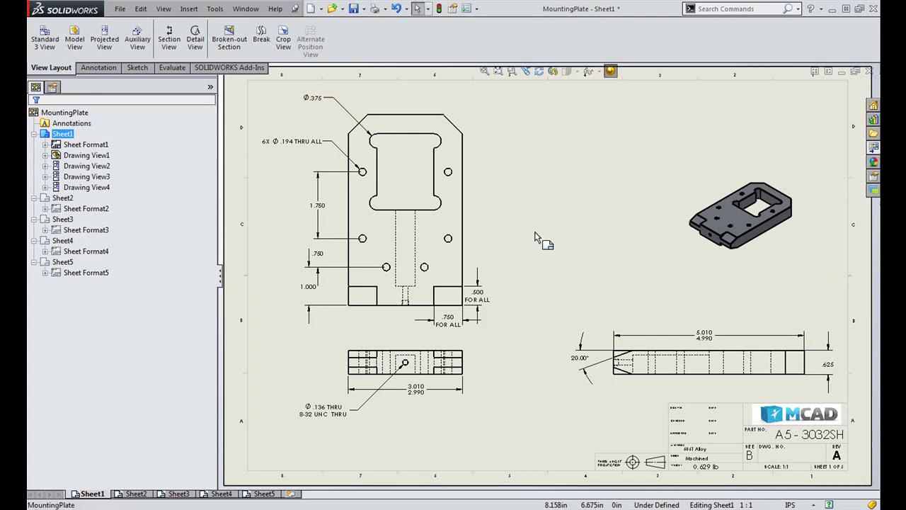
key(s)
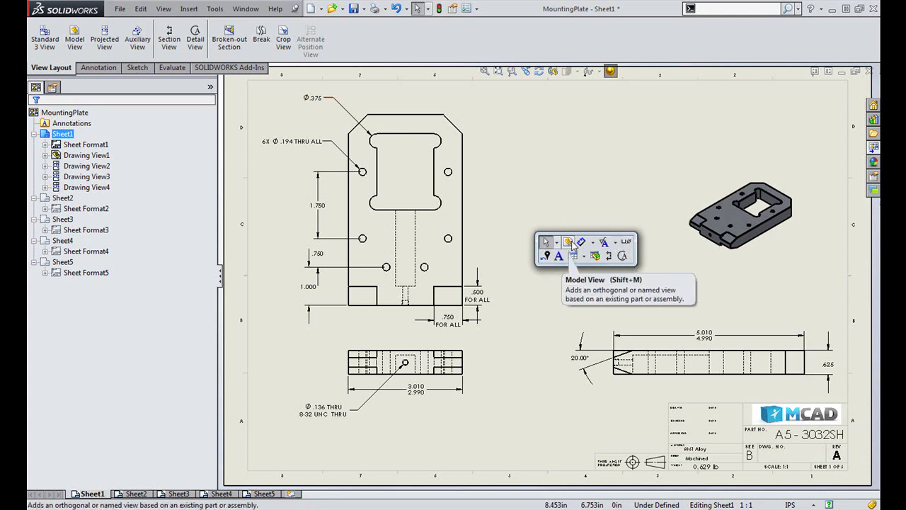
right_click(627, 253)
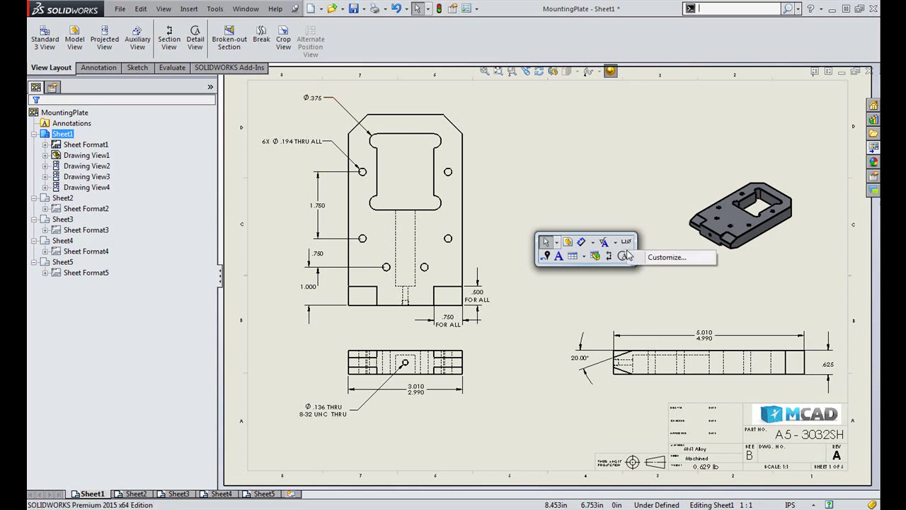
click(665, 258)
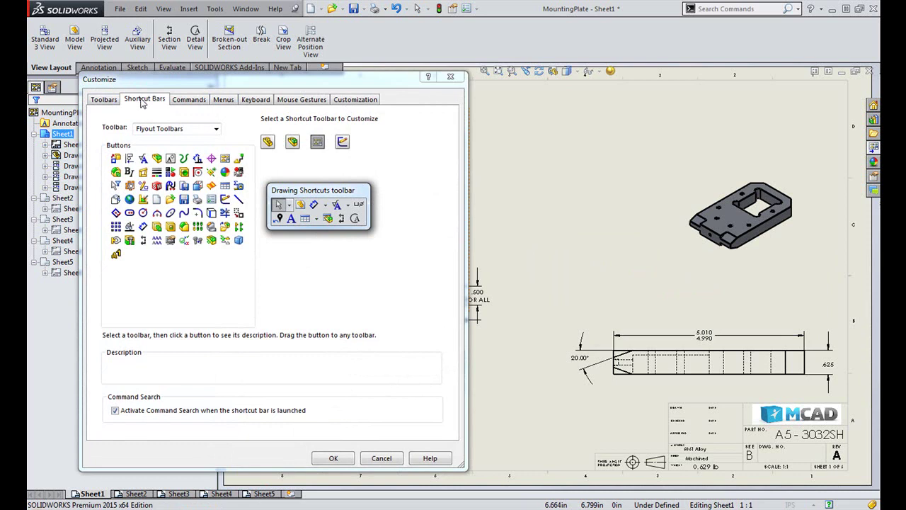
click(342, 144)
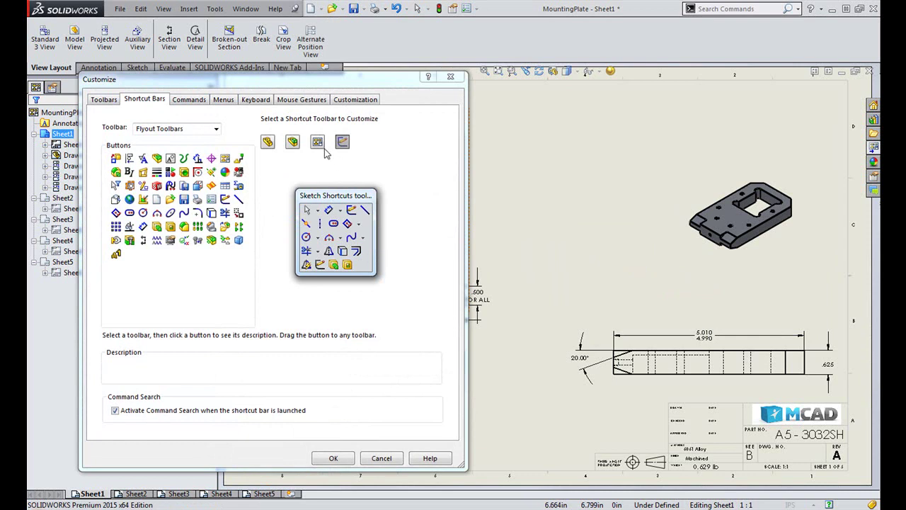
click(318, 143)
click(292, 142)
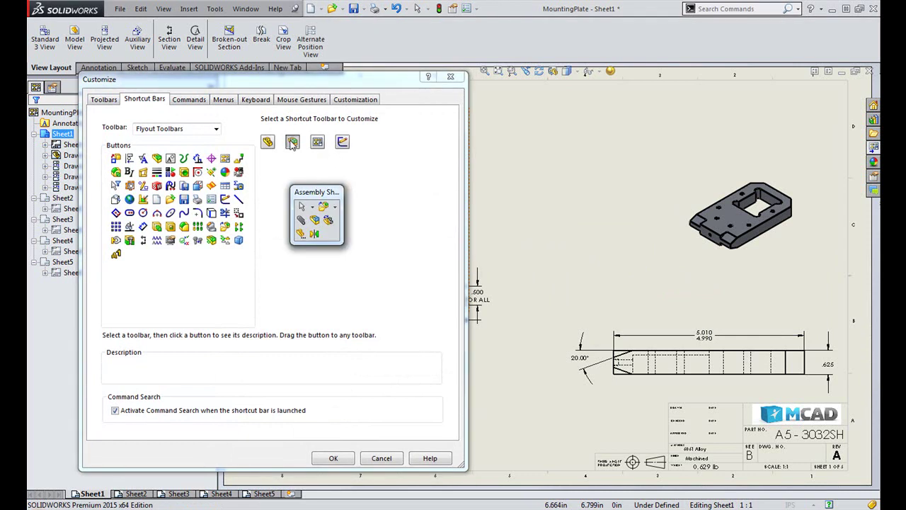
click(269, 144)
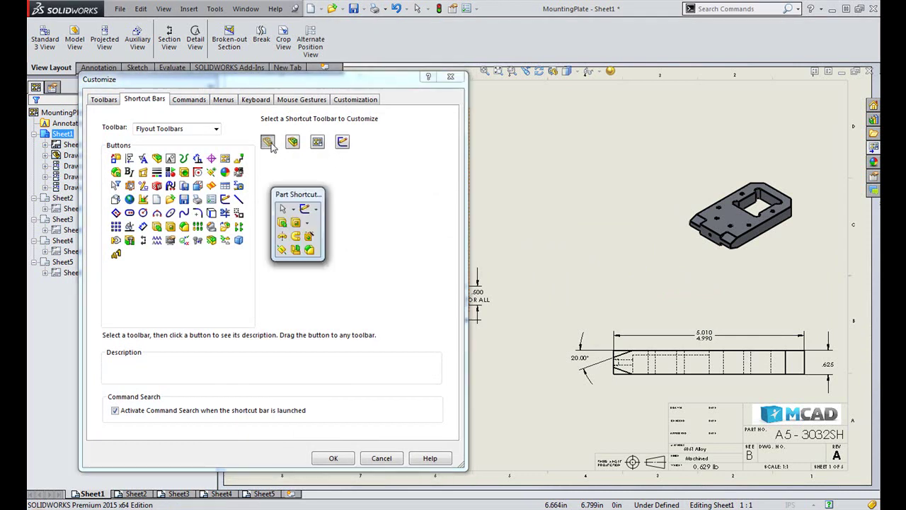
click(318, 143)
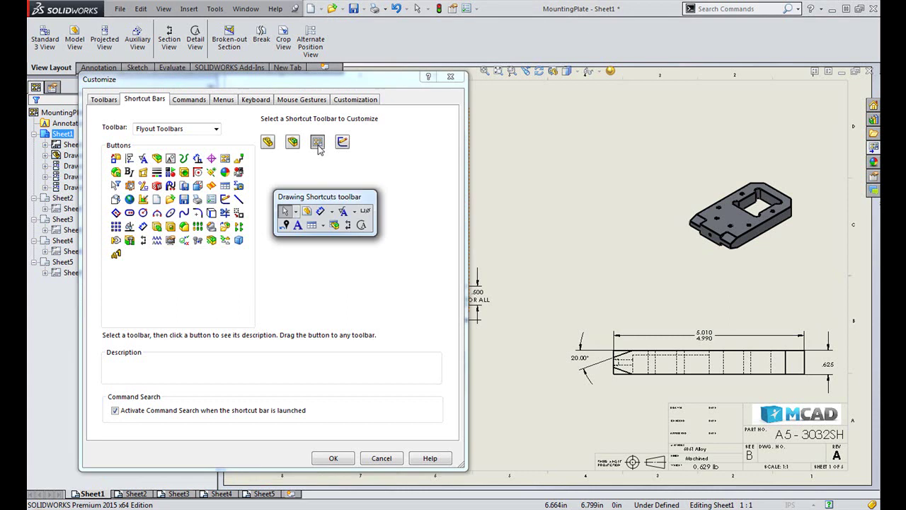
click(216, 129)
scroll(216, 184, down, 1)
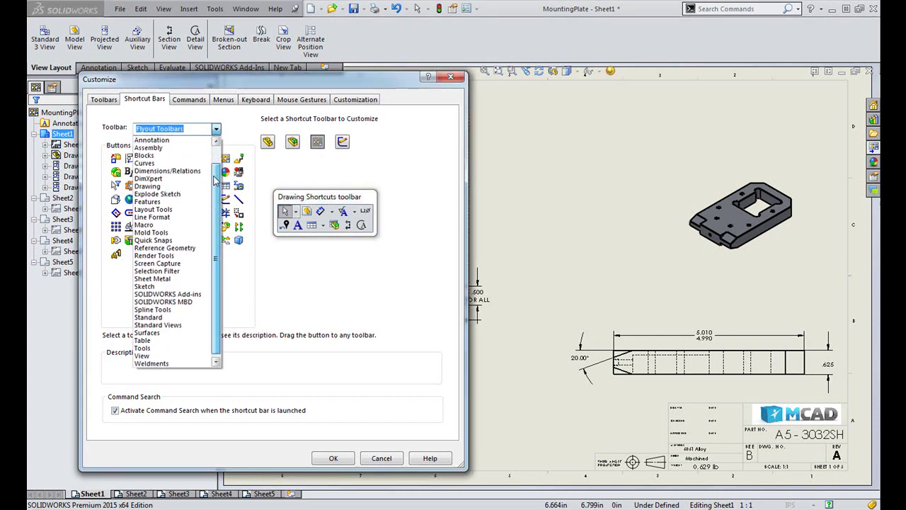
scroll(216, 205, up, 1)
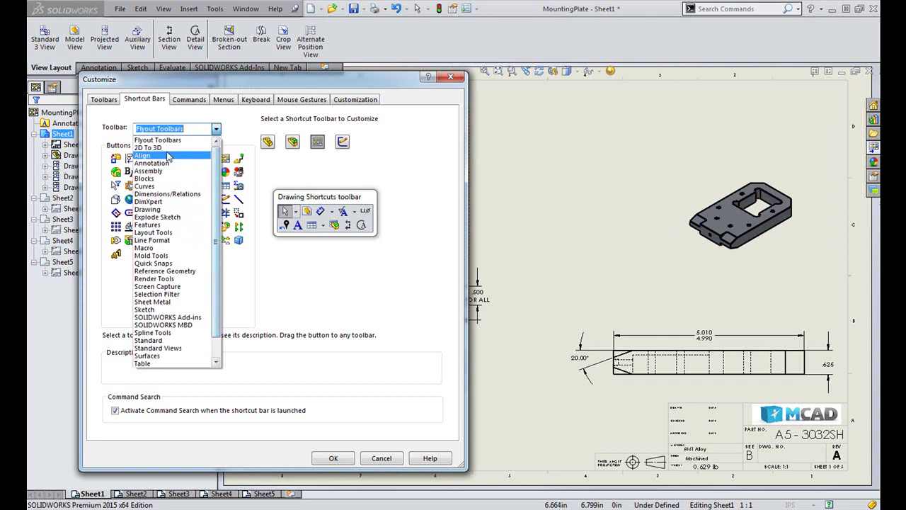
click(350, 176)
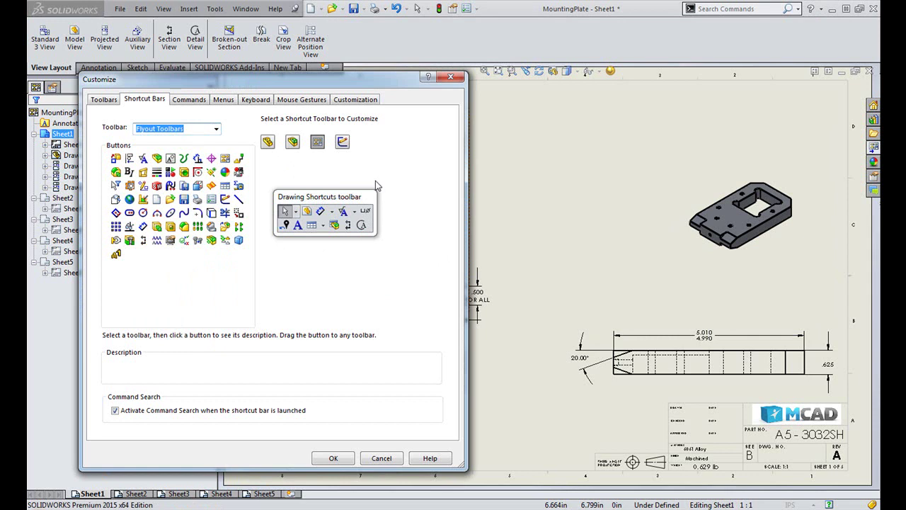
Step: Remove Hole Callout from the Drawing shortcut toolbar, then restore it from the Annotation commands and accept the customization
click(366, 217)
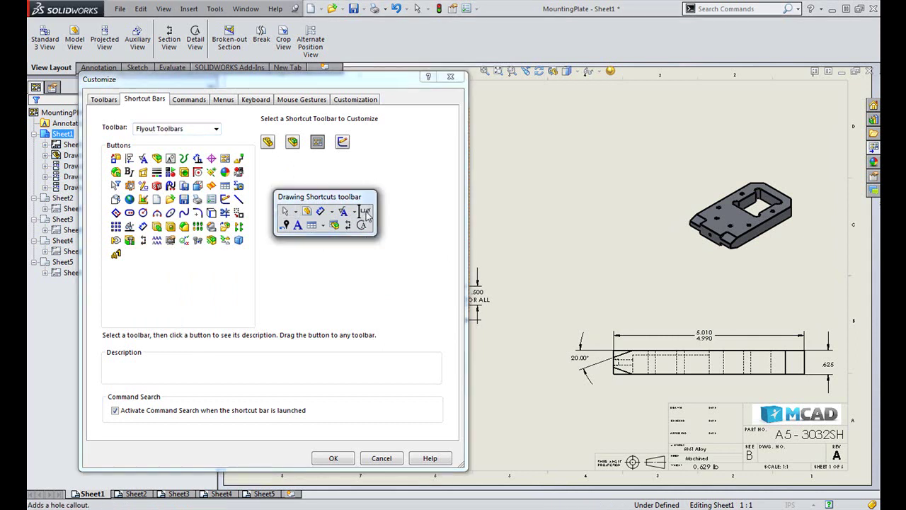
drag(366, 215, 398, 220)
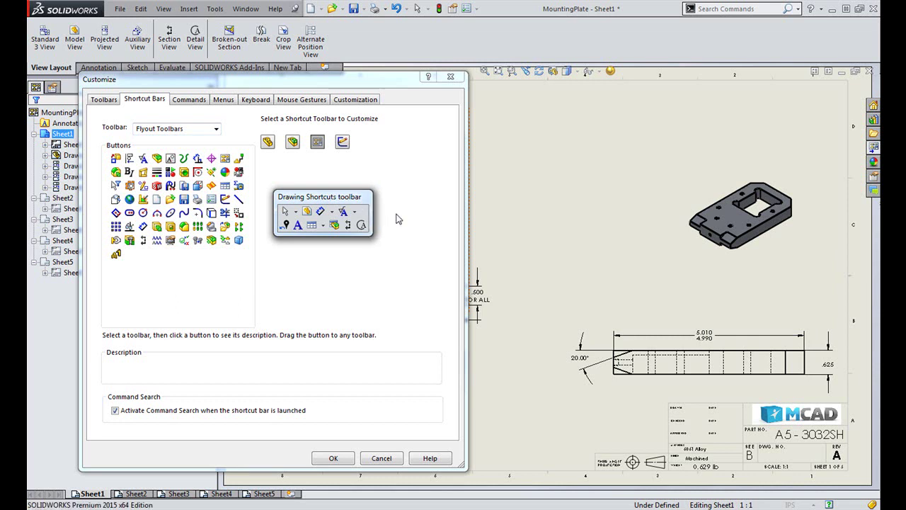
click(211, 128)
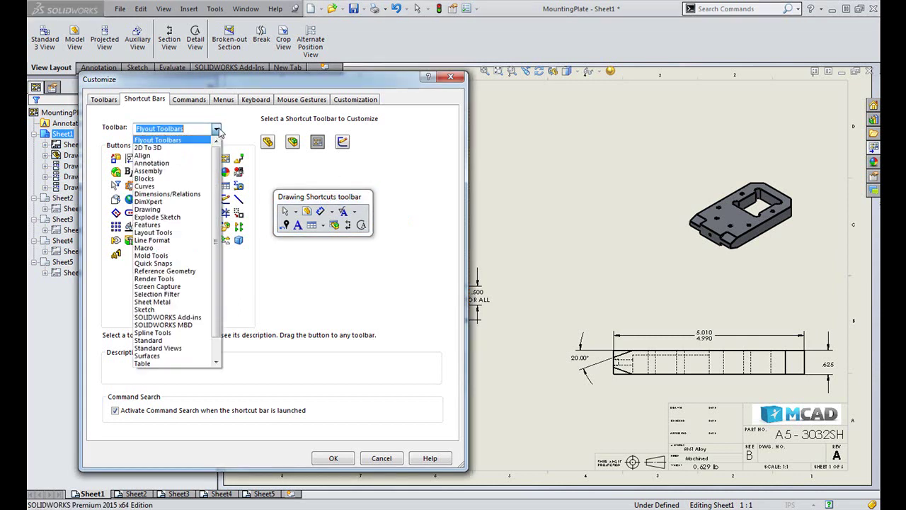
click(177, 164)
drag(211, 172, 400, 222)
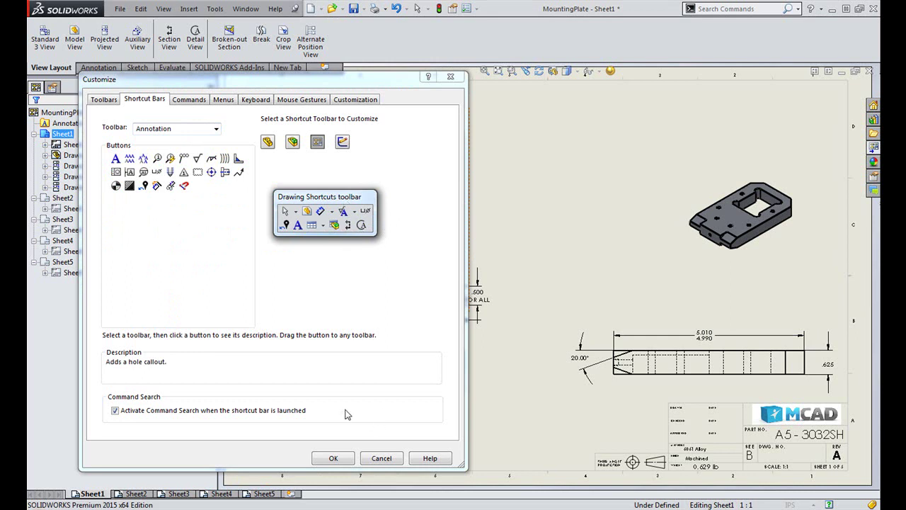
click(335, 458)
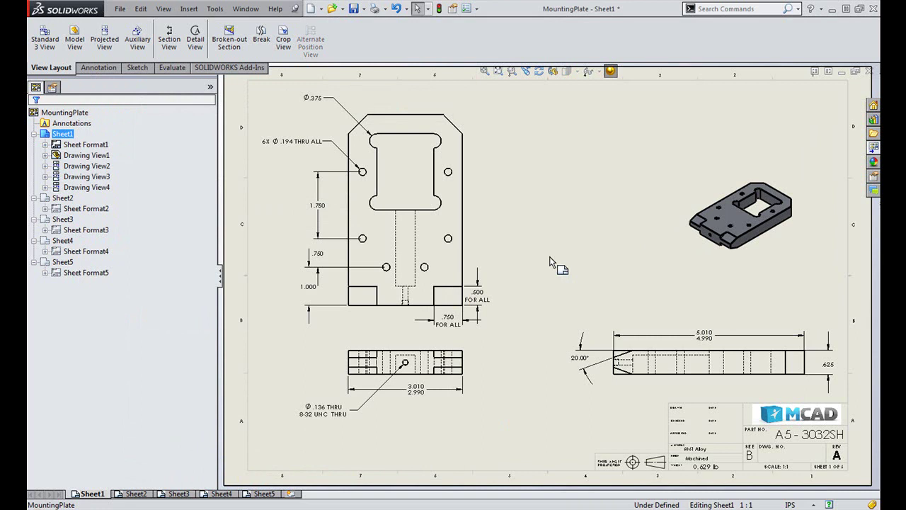
Step: Create a vertical section view through the front view's center, placed to its left off the sheet, and label it A
key(s)
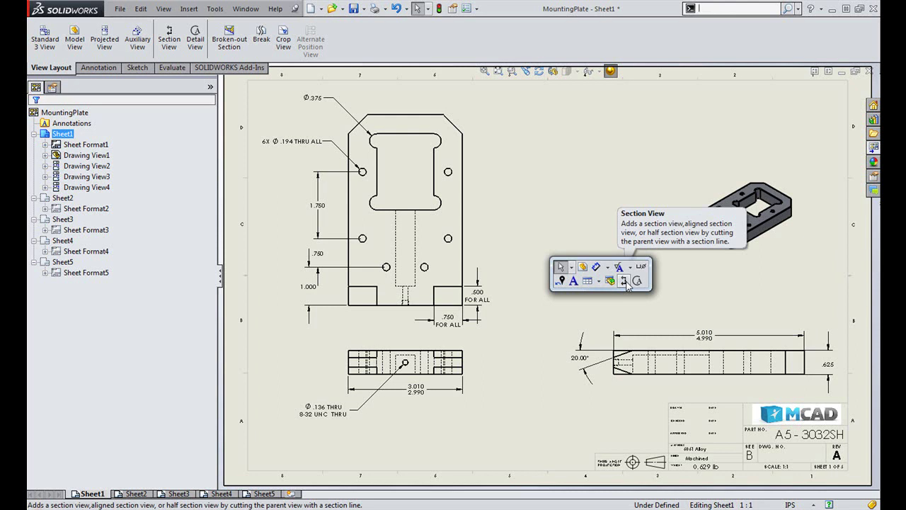
click(624, 281)
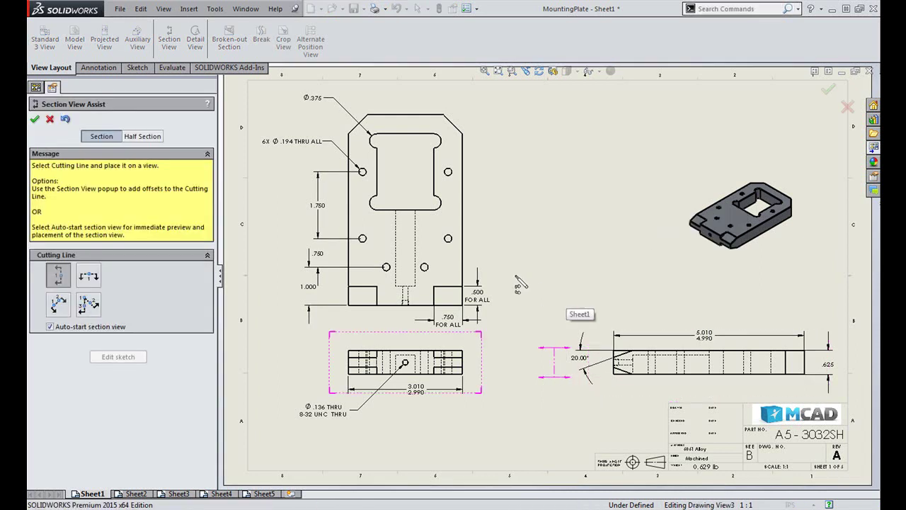
click(406, 114)
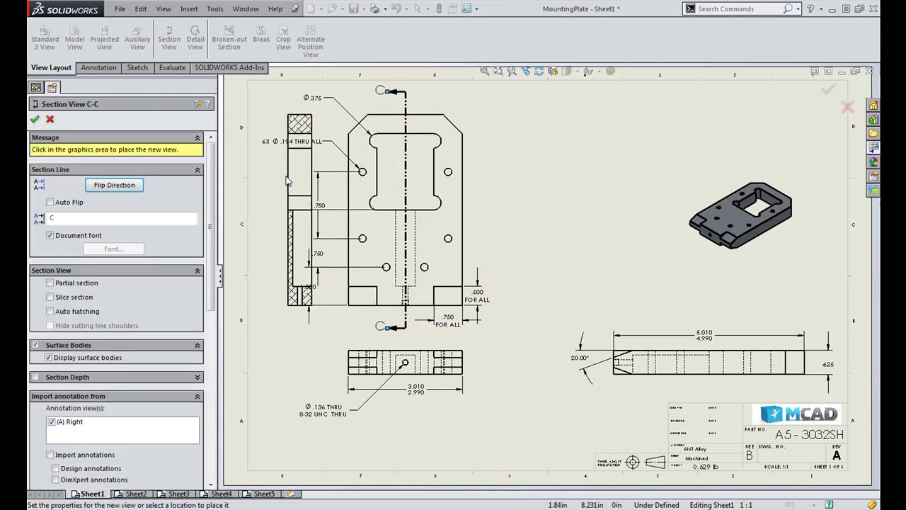
click(273, 225)
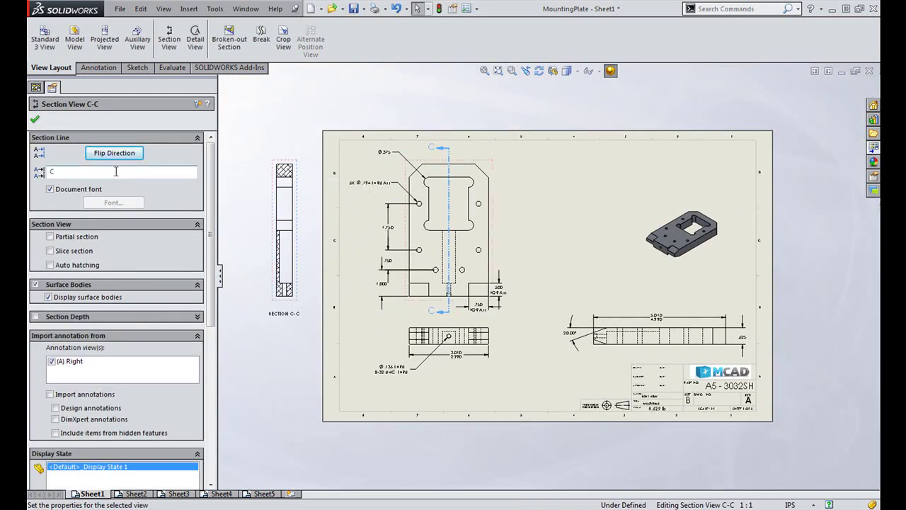
text(A)
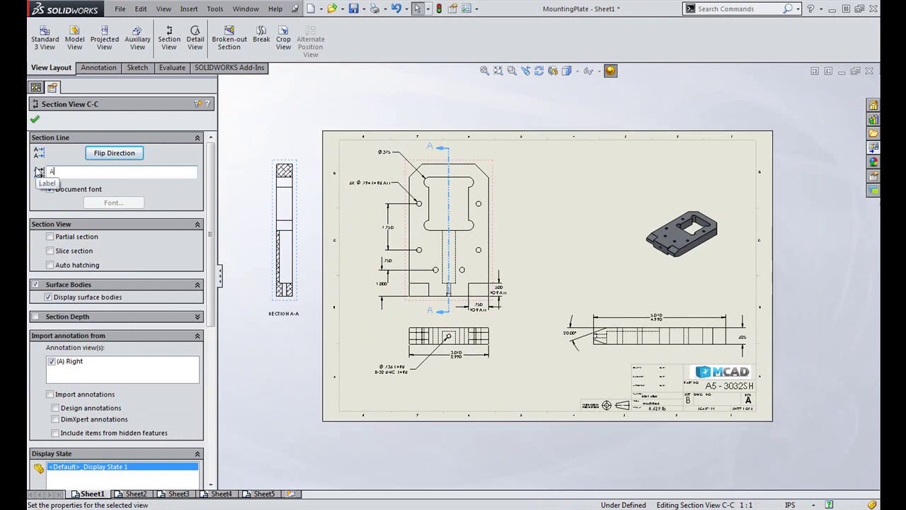
click(34, 120)
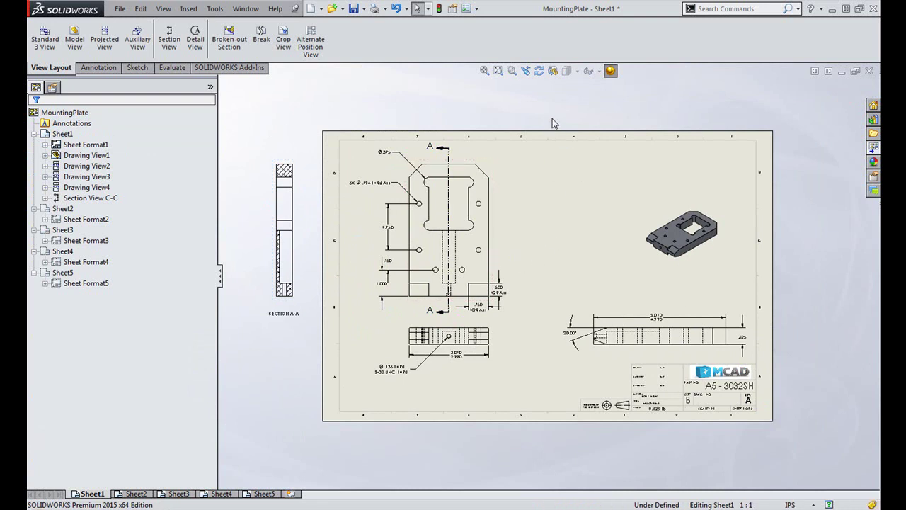
Step: Turn on the display of zone lines on the drawing sheet
key(f)
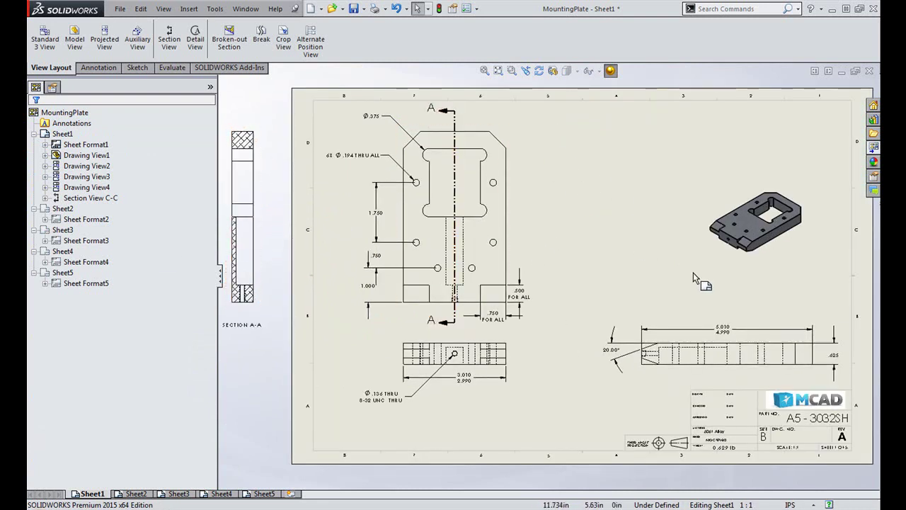
click(498, 71)
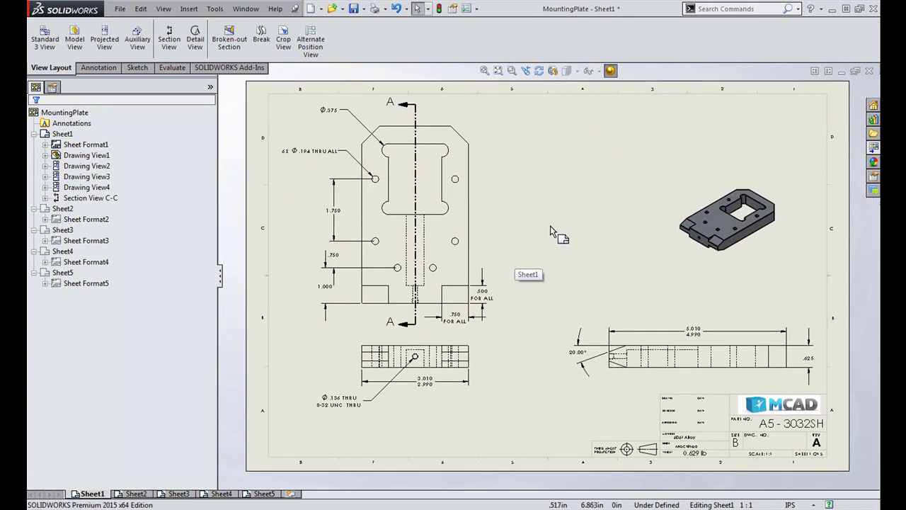
click(164, 10)
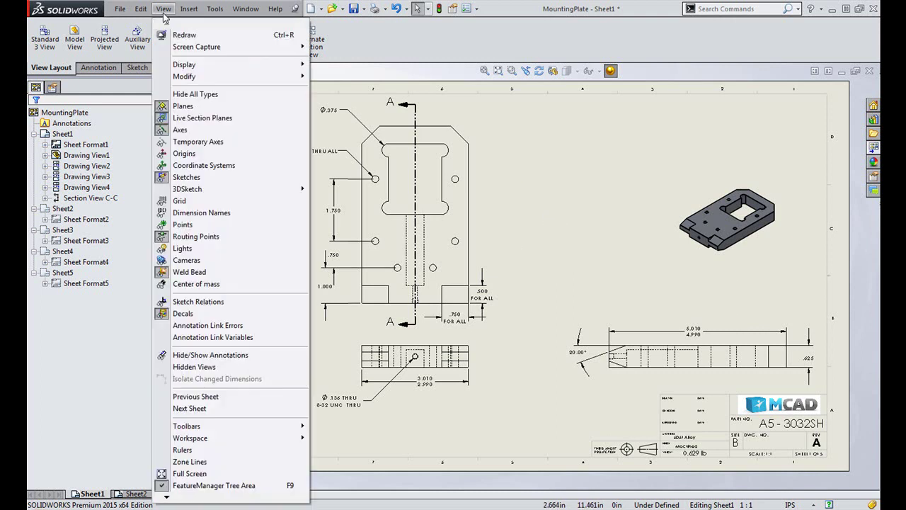
click(235, 461)
click(570, 355)
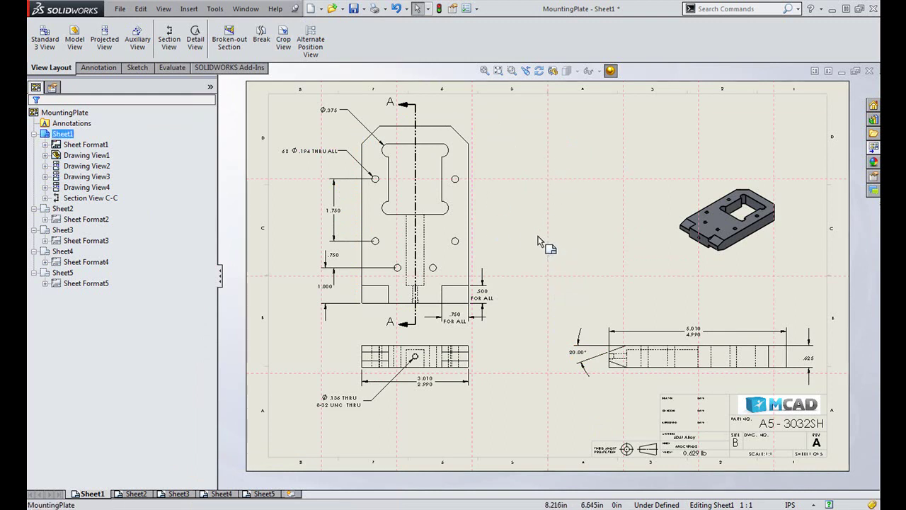
Step: Review the zone size, region and margin settings in Sheet1's properties and accept them
right_click(538, 241)
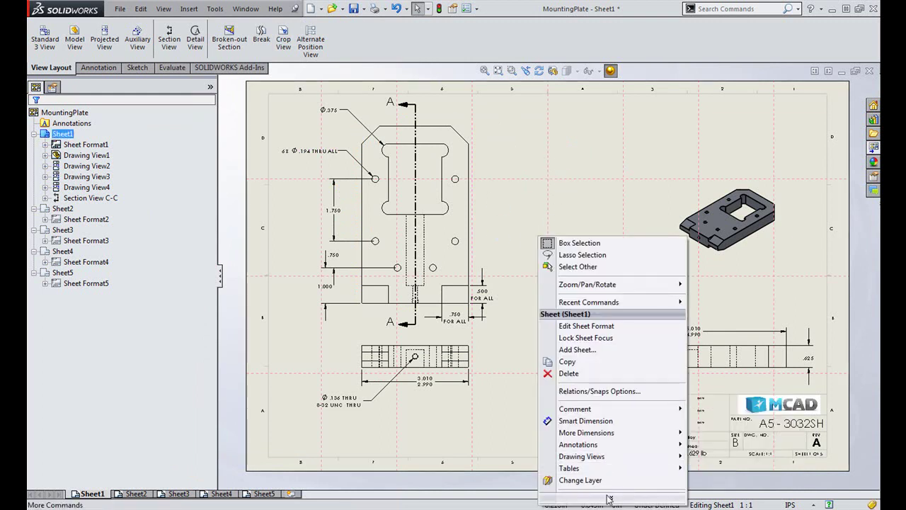
mouse_move(609, 500)
click(587, 376)
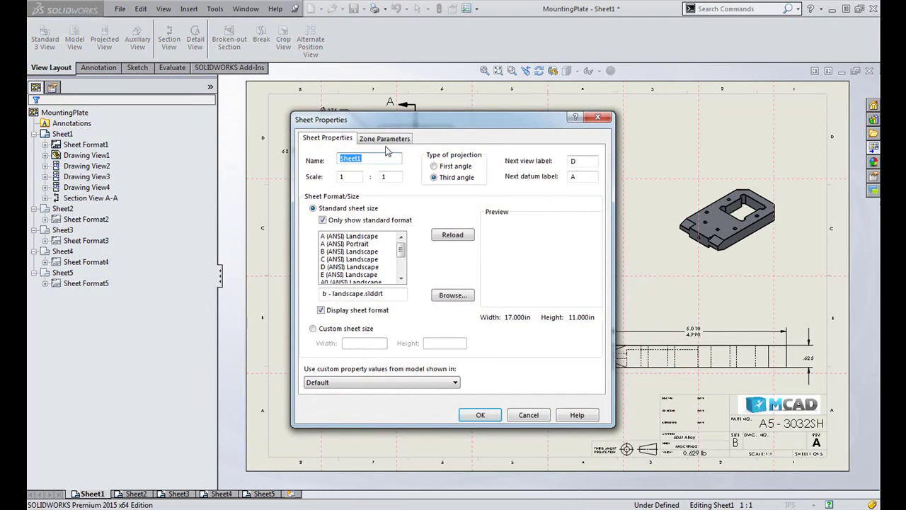
click(385, 139)
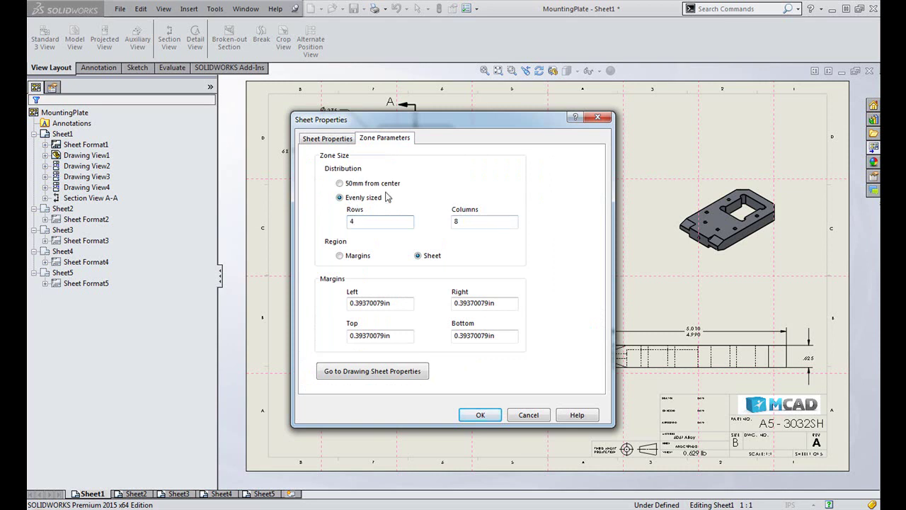
click(482, 415)
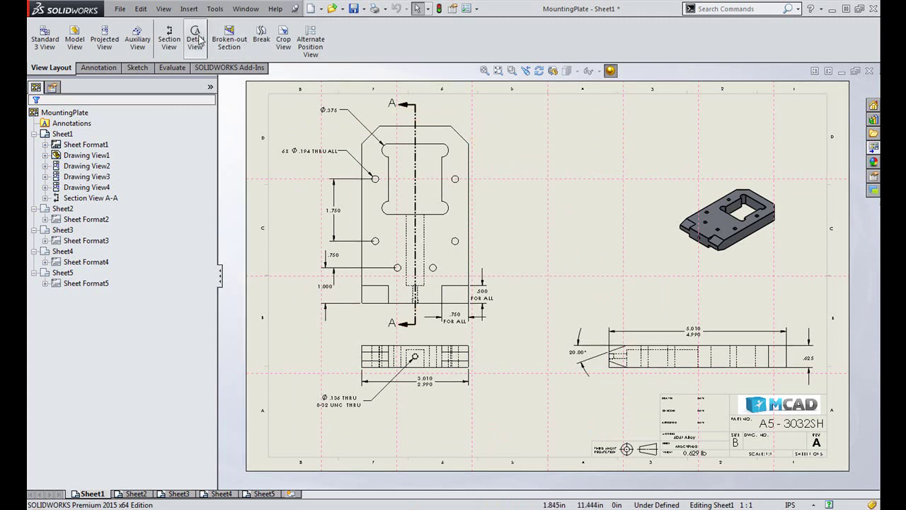
Step: Insert a revision table in the sheet's upper right corner using the standard revision block template and triangle revision symbols
key(s)
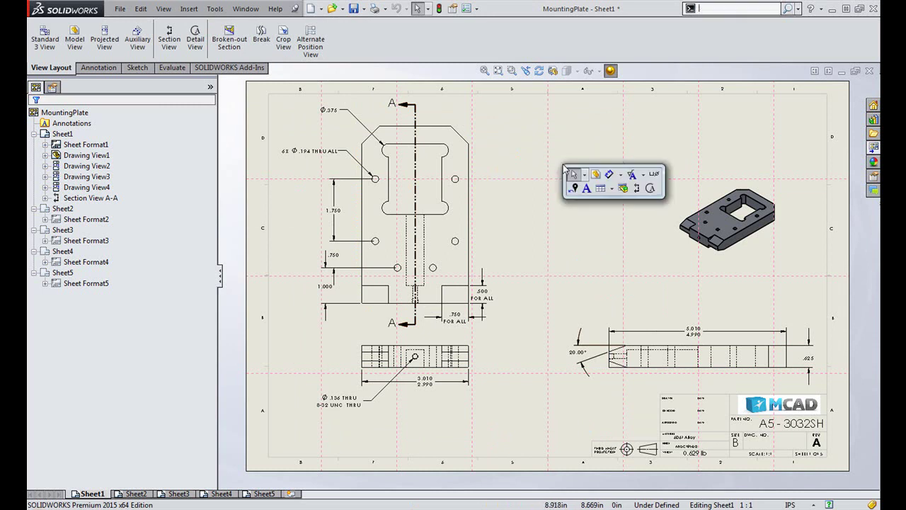
click(610, 190)
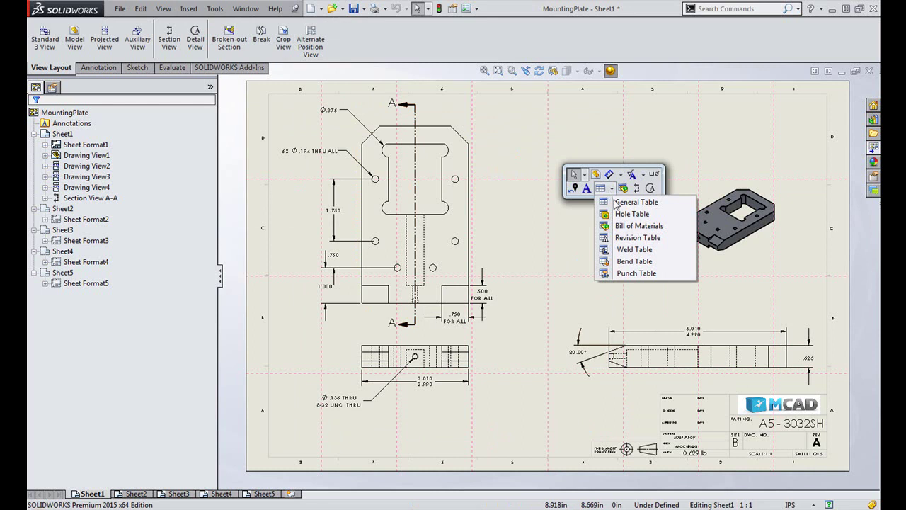
click(637, 237)
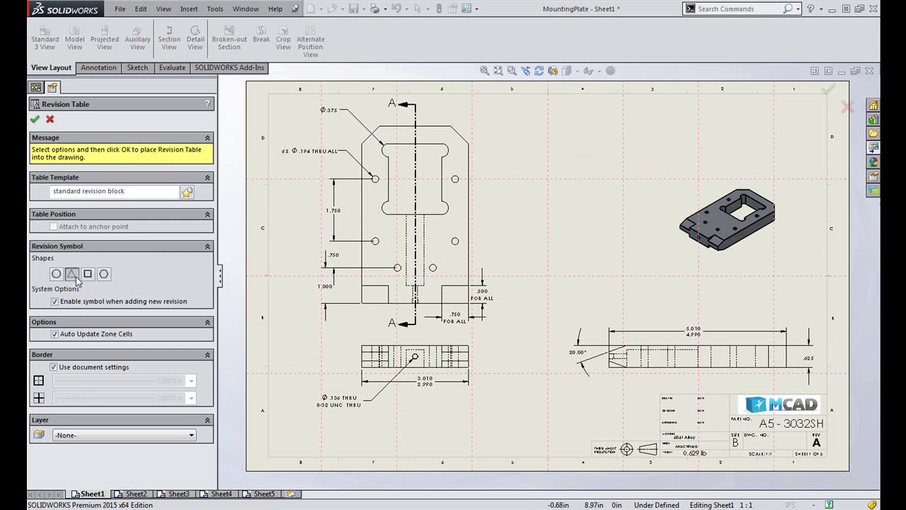
click(34, 119)
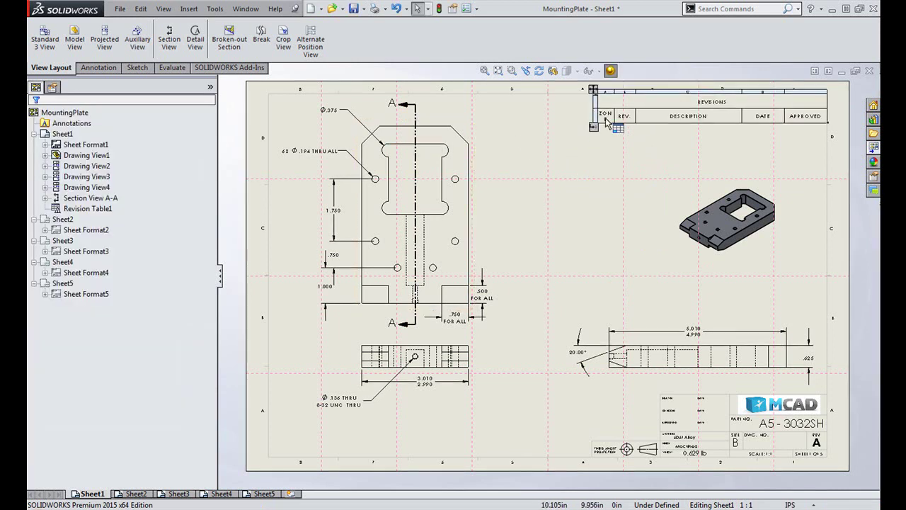
scroll(691, 112, down, 4)
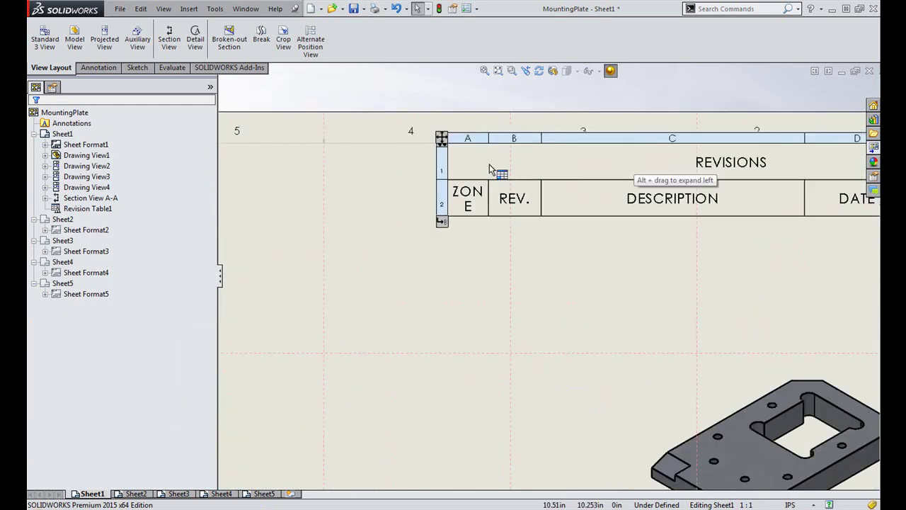
Step: Add a revision row to the revision table on Sheet1
click(486, 157)
click(506, 249)
right_click(495, 172)
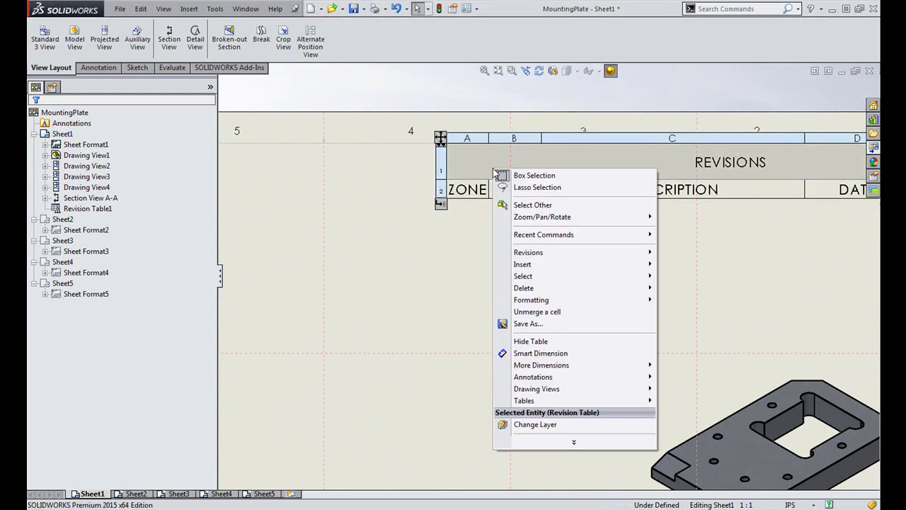
mouse_move(536, 252)
click(679, 253)
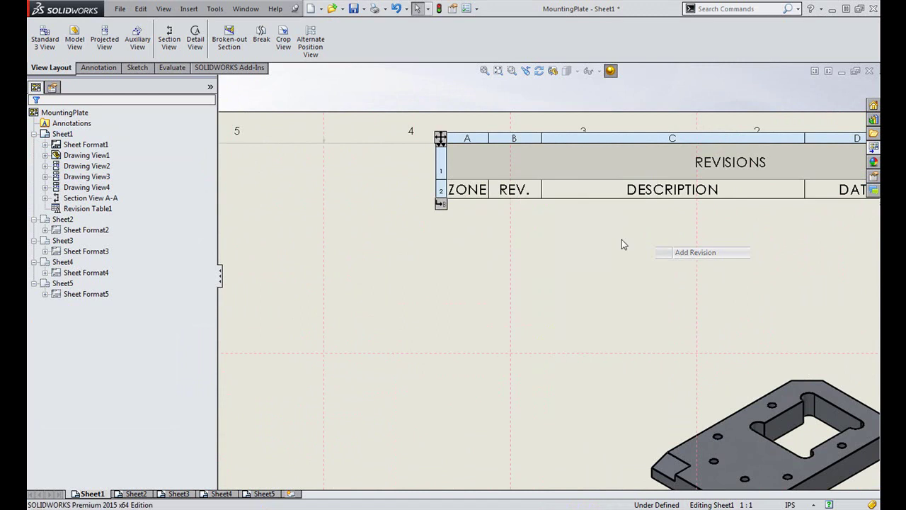
scroll(401, 237, up, 5)
scroll(393, 271, down, 1)
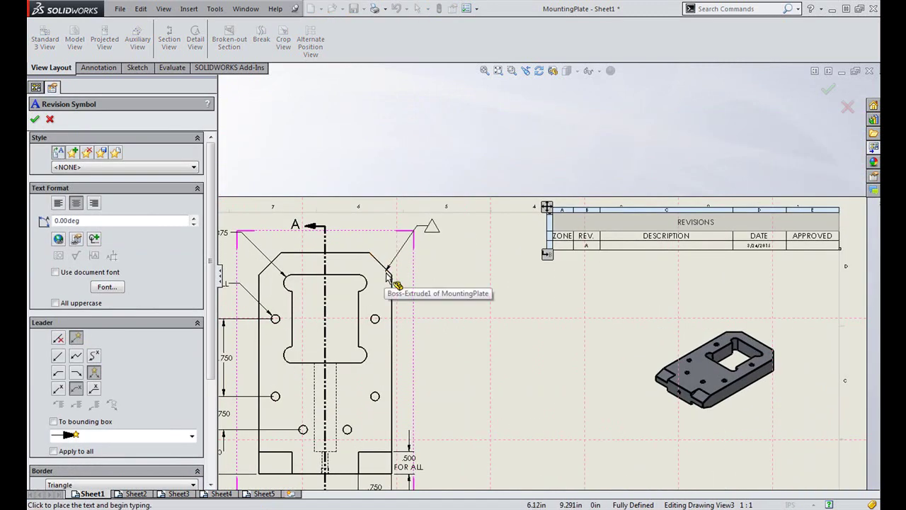
Step: Attach the revision A triangle symbol with a leader to the front view's upper right chamfer, then nudge the symbol slightly upward
click(388, 274)
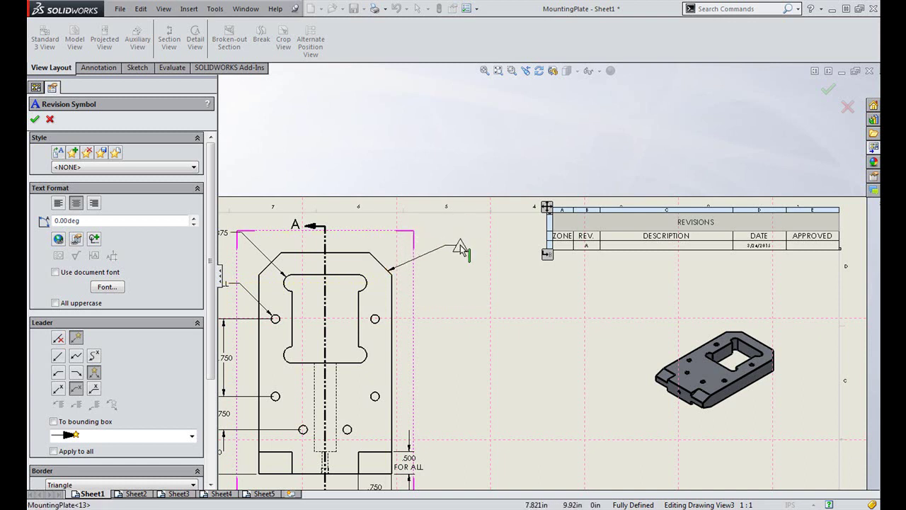
click(460, 249)
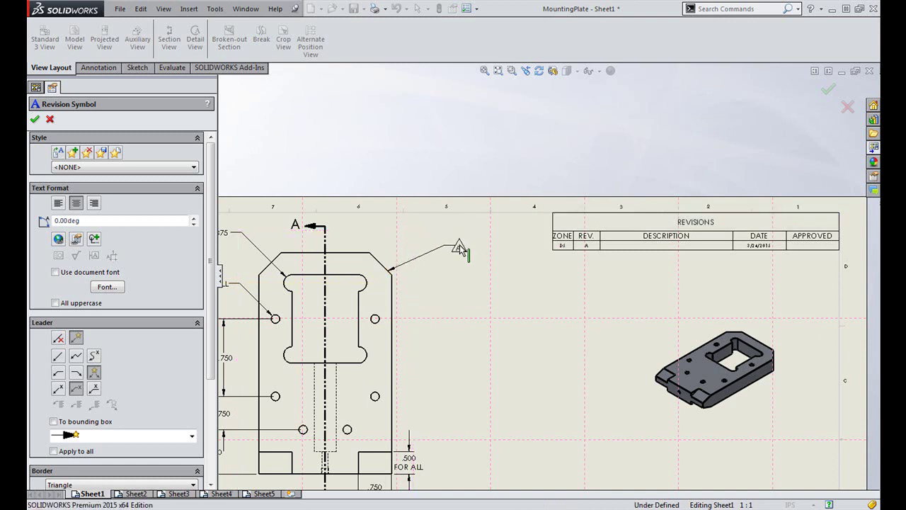
click(34, 119)
scroll(572, 246, down, 2)
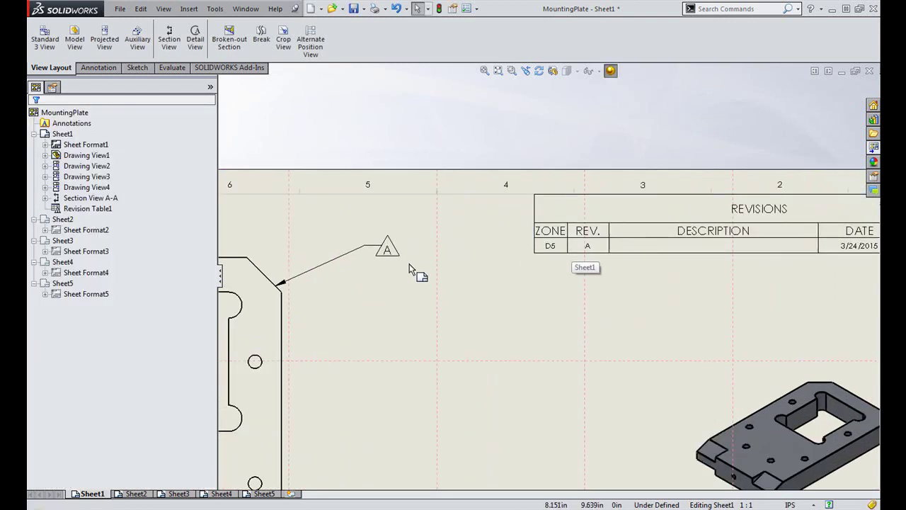
mouse_move(388, 251)
mouse_down()
mouse_move(479, 245)
mouse_move(332, 254)
mouse_move(486, 246)
mouse_move(392, 242)
mouse_up()
click(341, 217)
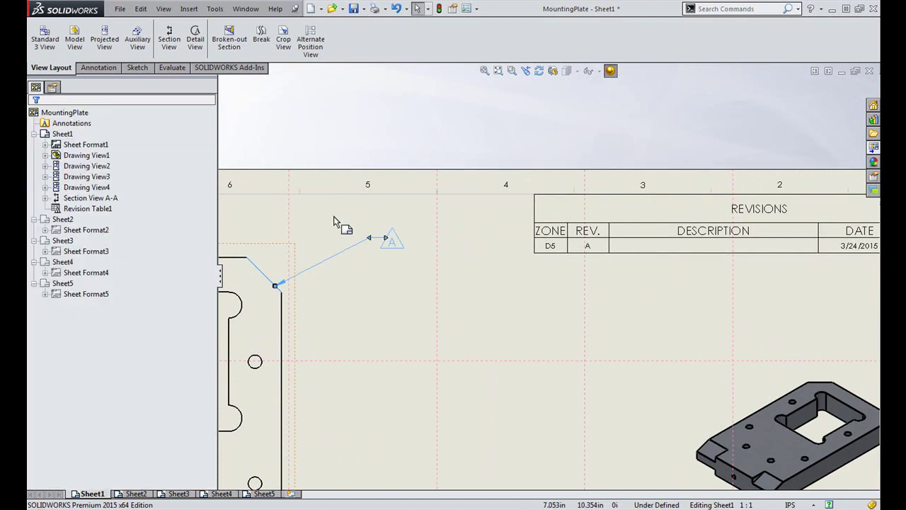
Step: Add a second revision to the revision table
scroll(394, 200, up, 3)
scroll(374, 247, down, 2)
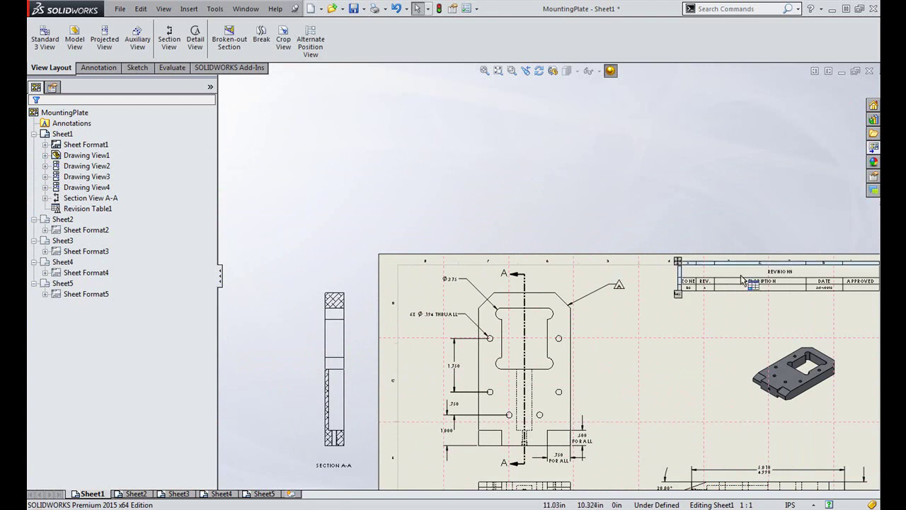
right_click(705, 272)
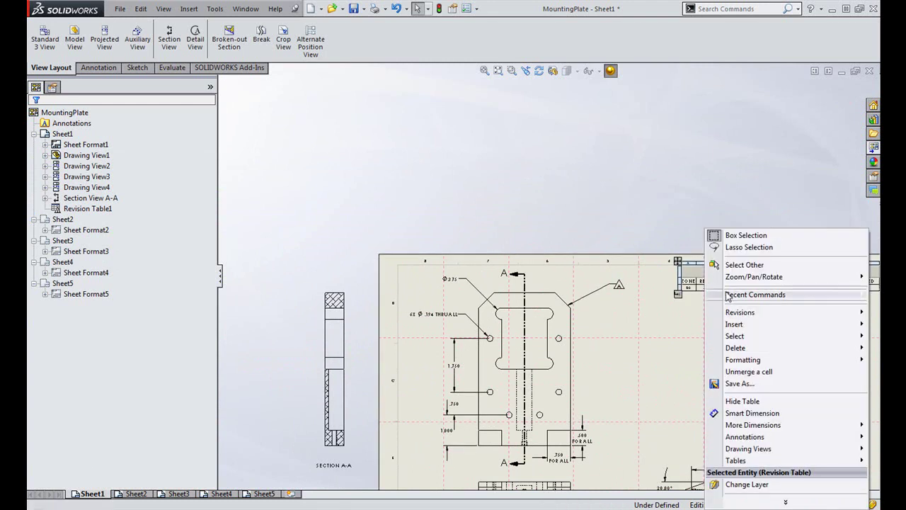
mouse_move(740, 312)
click(679, 323)
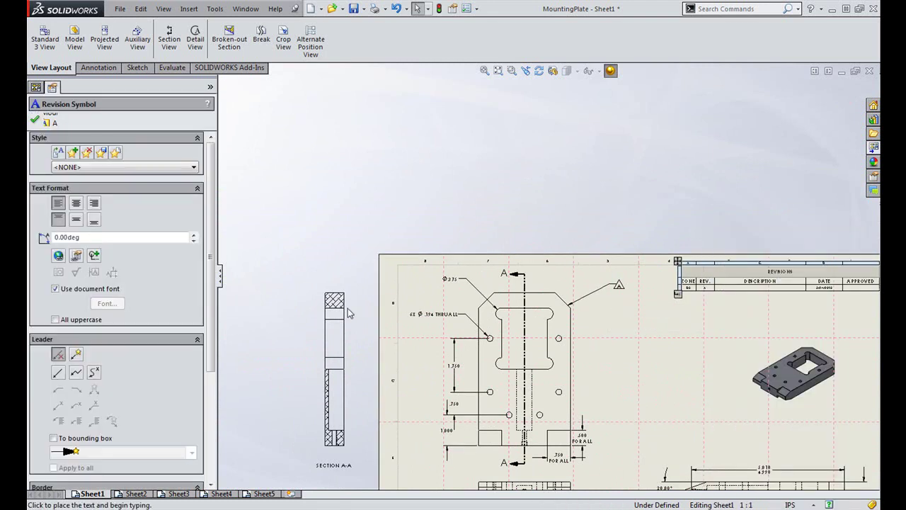
Step: Attach the revision B symbol with a leader to the right edge of section view A-A, and undo the stray extra symbol
click(347, 309)
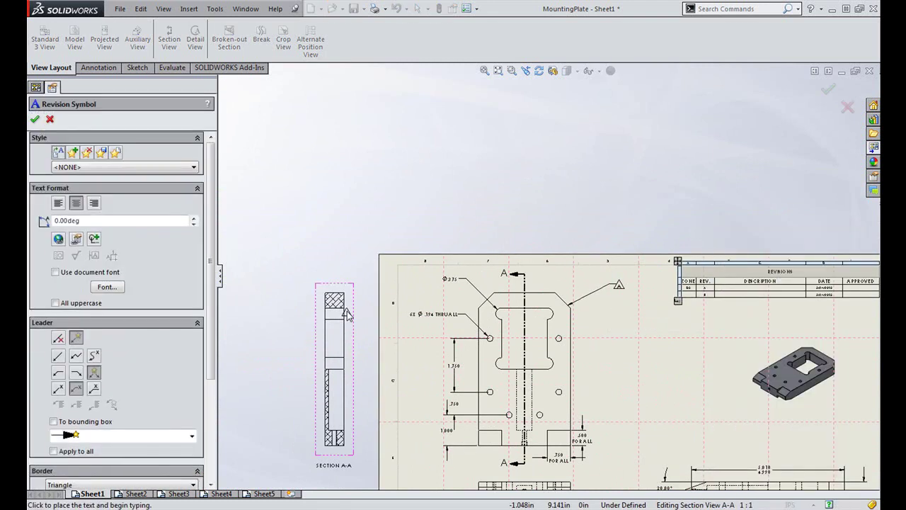
click(364, 276)
click(249, 175)
key(Escape)
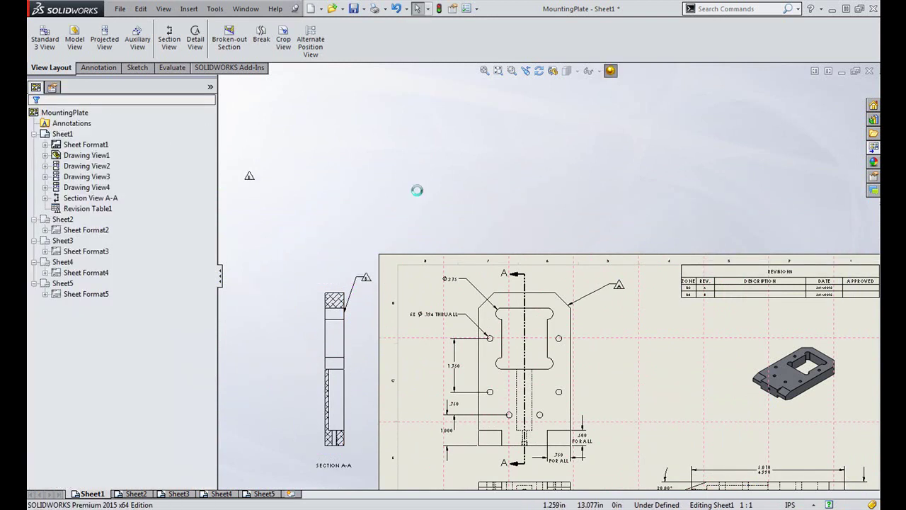
key(ctrl+z)
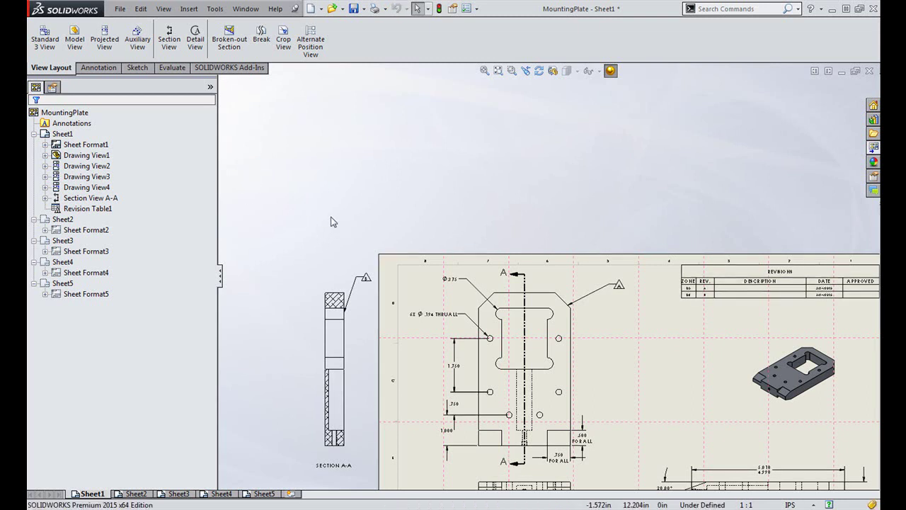
Step: Move section view A-A from Sheet1 to Sheet2 and check revision B's zone entry in the revision table
scroll(386, 339, down, 1)
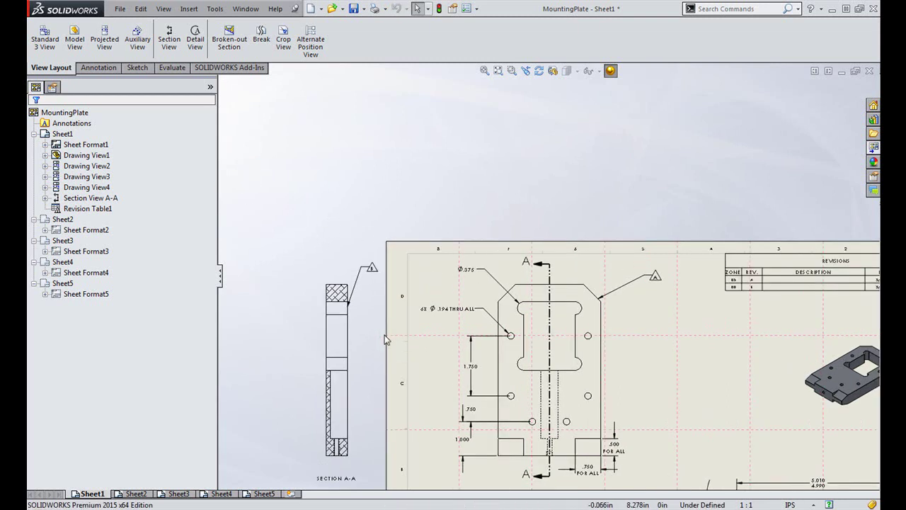
click(106, 199)
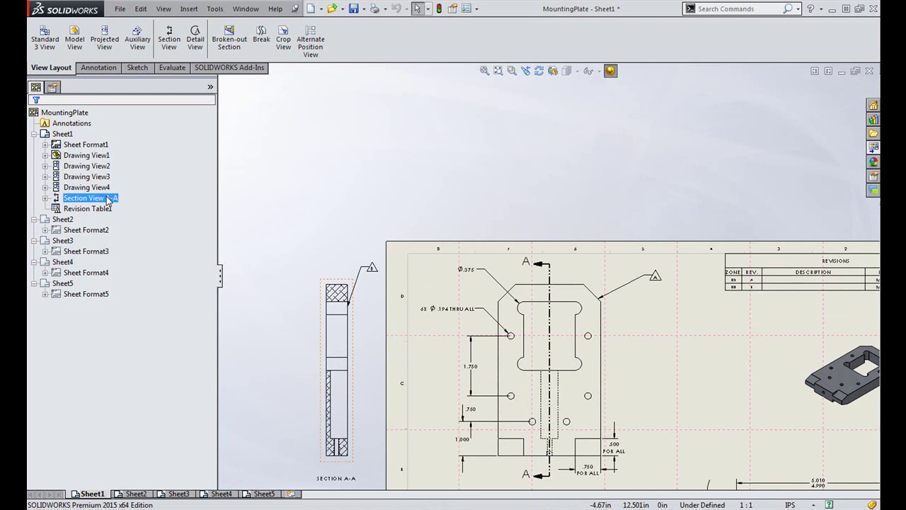
mouse_move(111, 198)
mouse_down()
mouse_move(100, 225)
mouse_move(64, 220)
mouse_up()
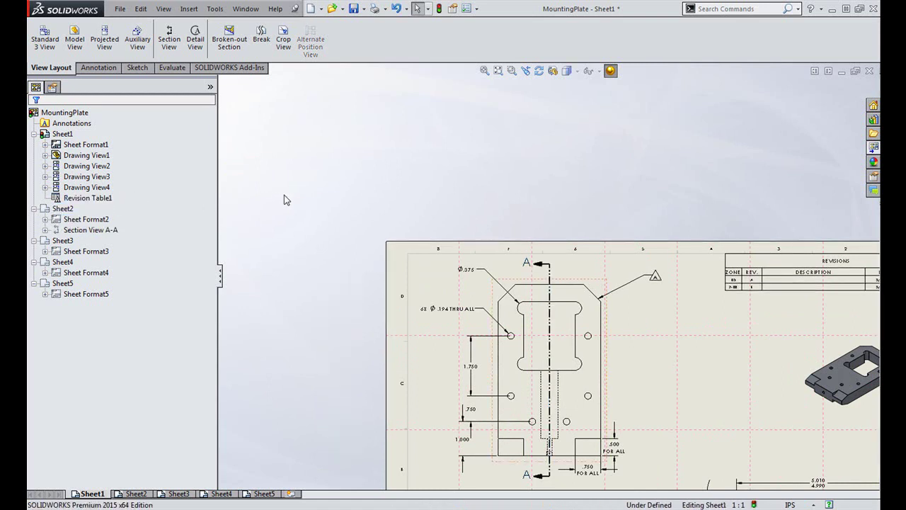
scroll(783, 287, down, 3)
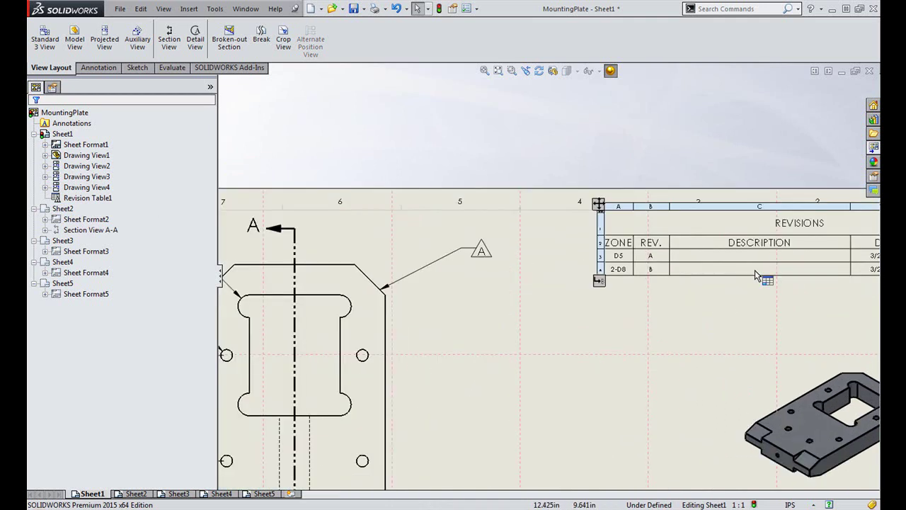
scroll(783, 286, down, 3)
click(593, 280)
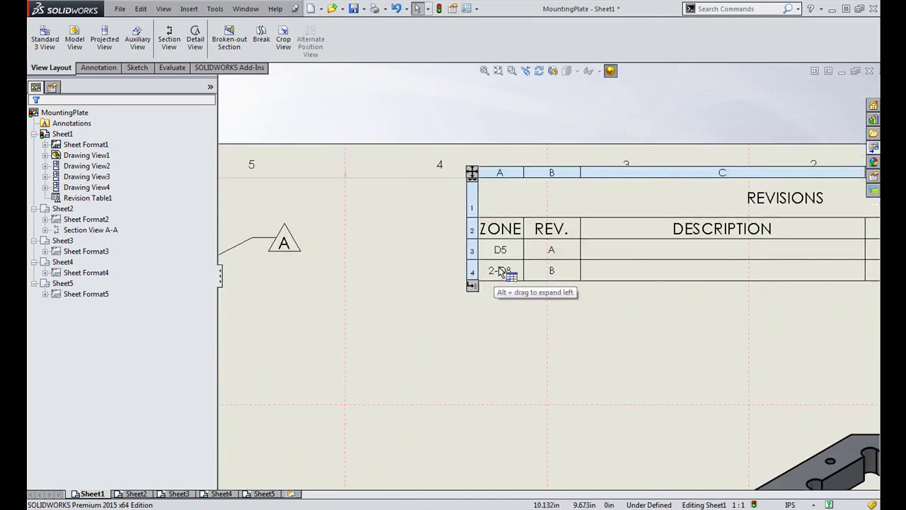
click(456, 120)
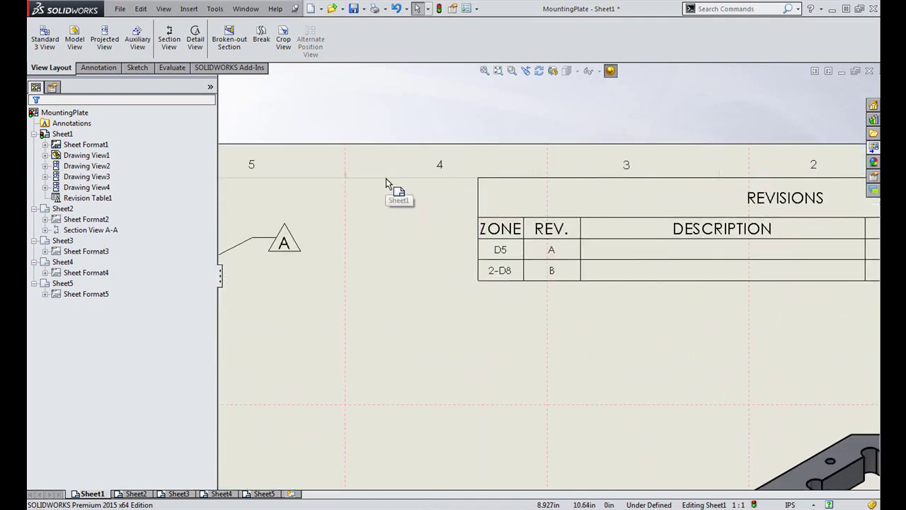
key(f)
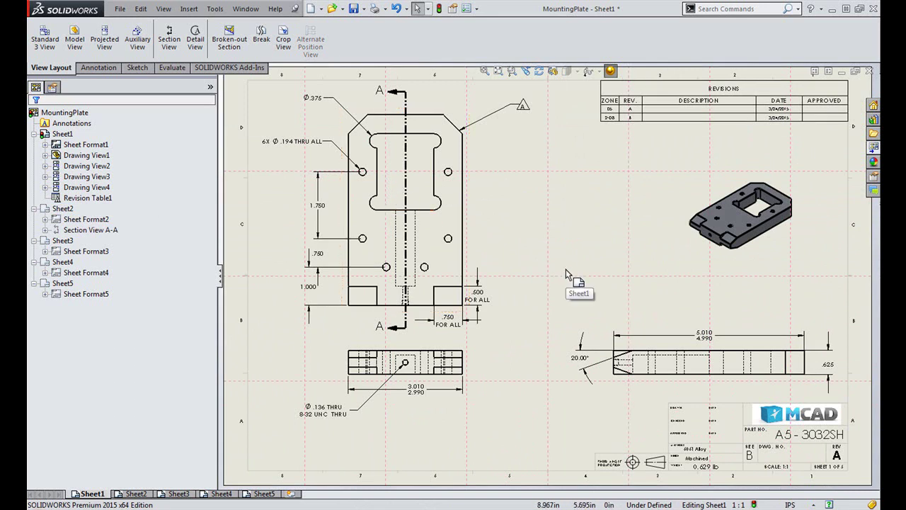
Step: On Sheet2, move section view A-A from outside the border onto the left part of the sheet
click(141, 495)
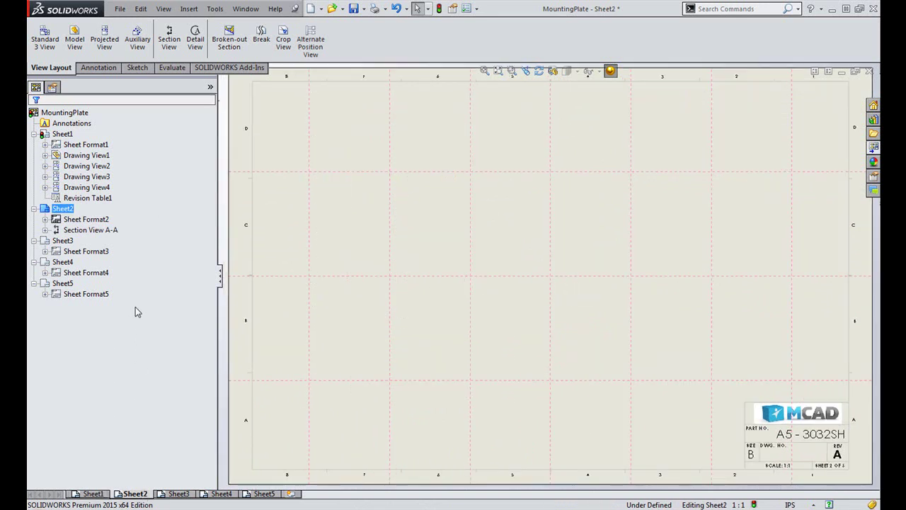
click(99, 230)
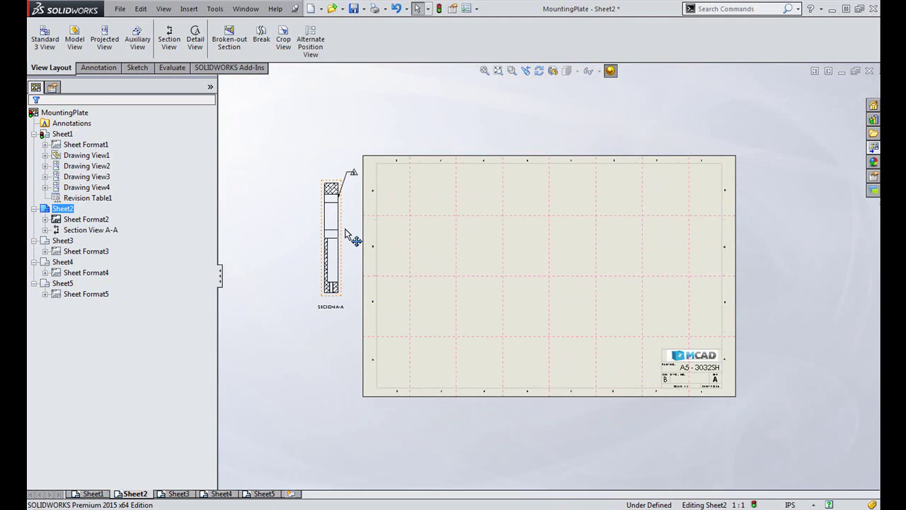
drag(437, 234, 438, 240)
click(34, 121)
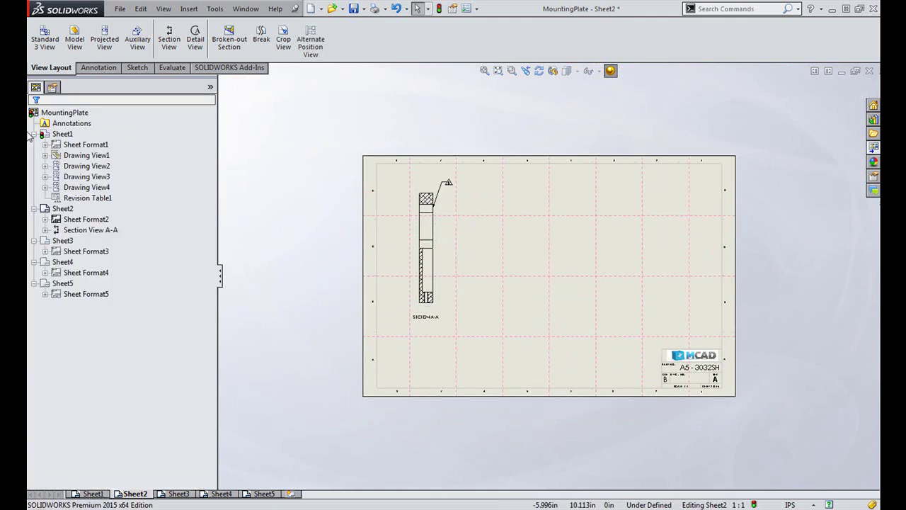
Step: Return to Sheet1, check the revision table and turn off the display of zone lines
click(92, 494)
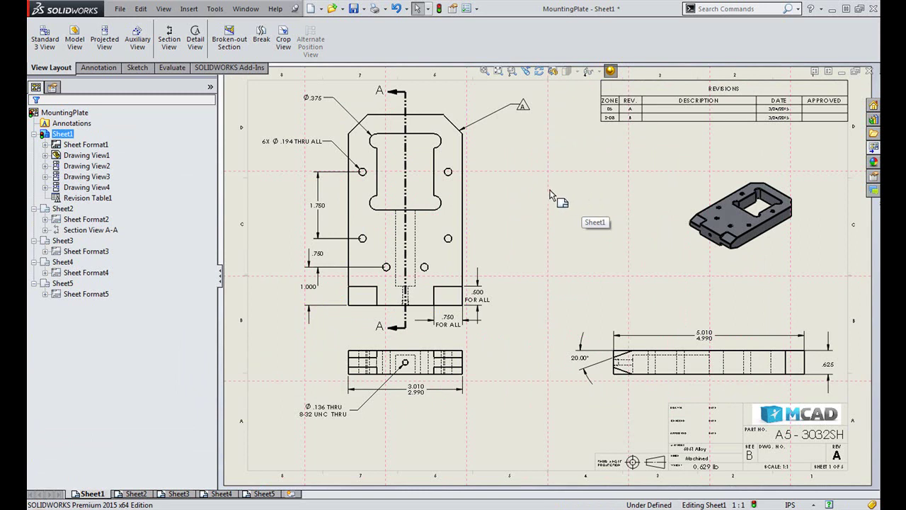
click(604, 116)
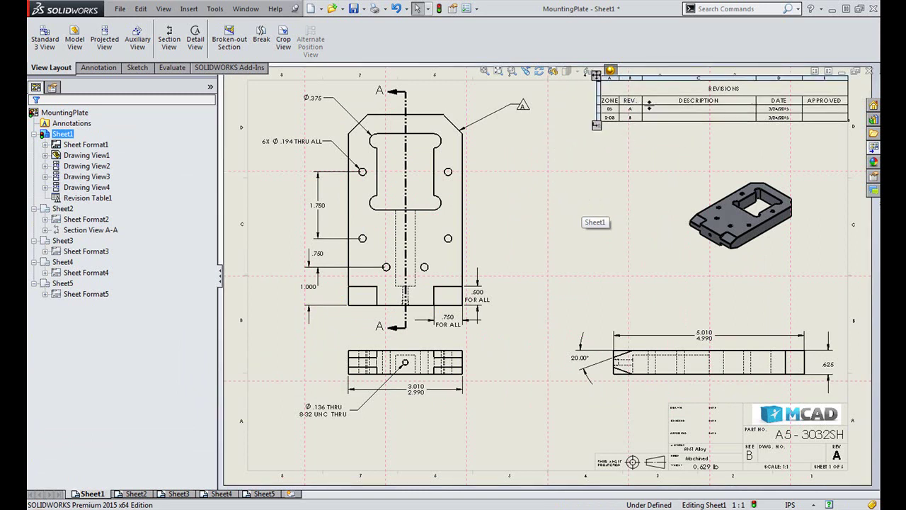
click(639, 175)
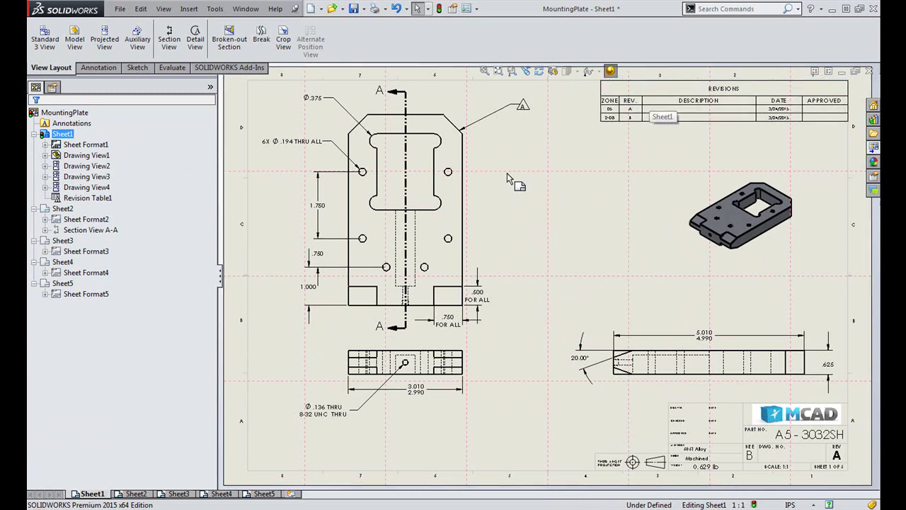
click(167, 12)
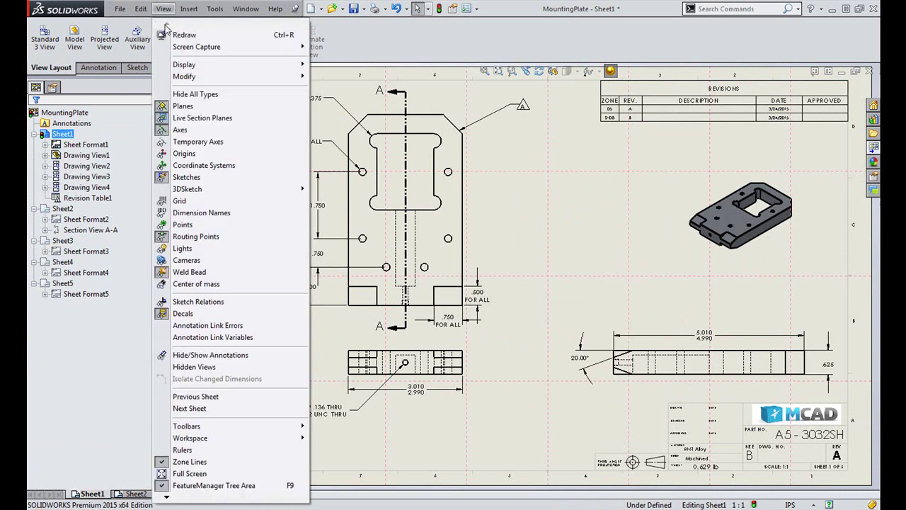
click(228, 462)
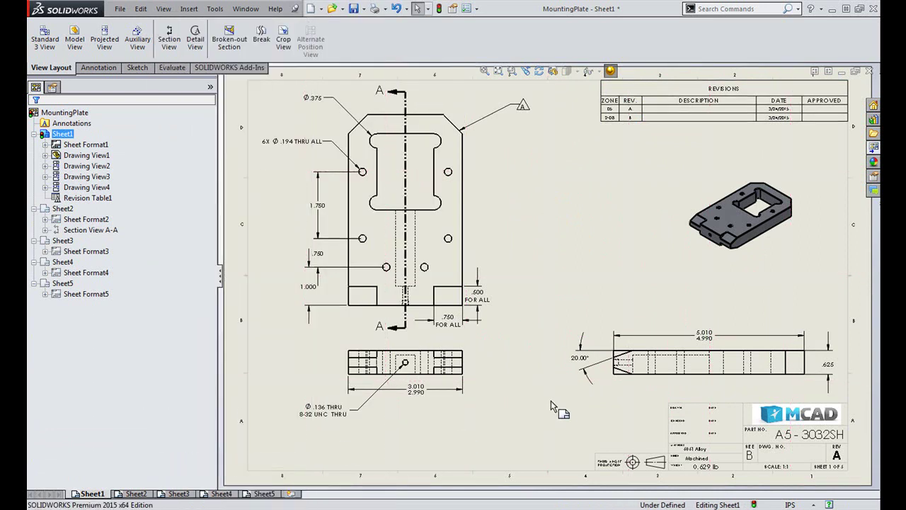
Step: Start a note with a leader from the lower right corner of the view below the front view, placing its text below the view
key(s)
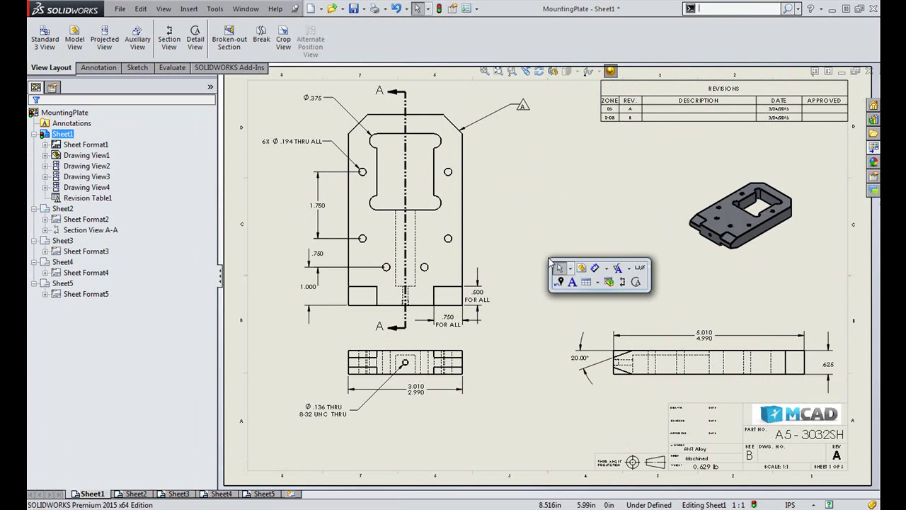
click(573, 281)
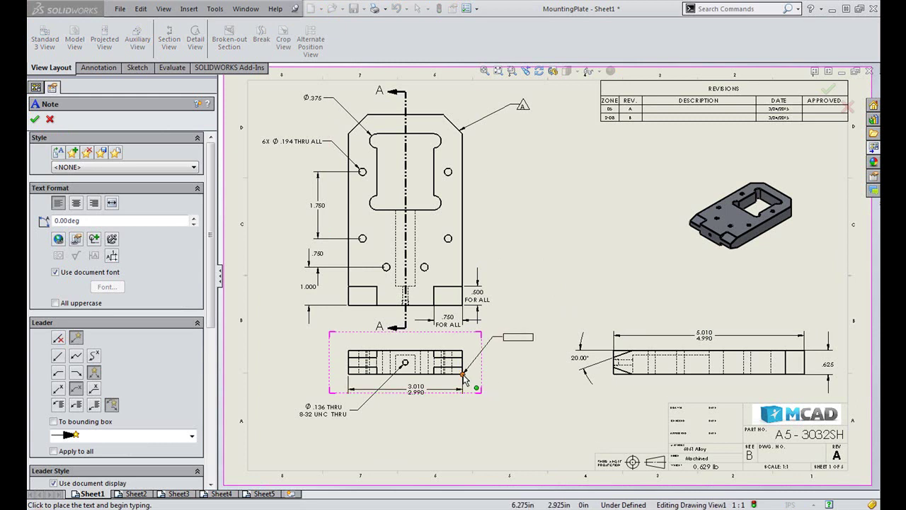
click(511, 425)
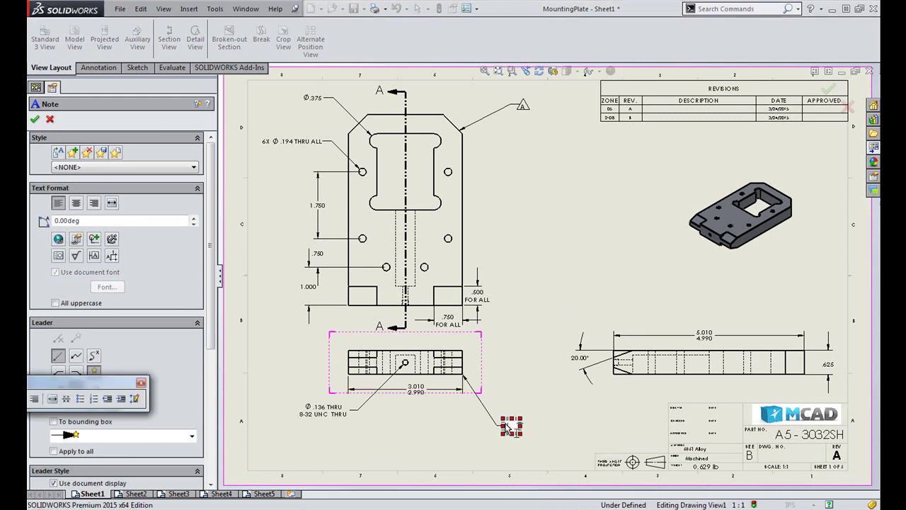
Step: Insert a Zone reference into the note's text and move the floating formatting bar away from the note settings
click(112, 257)
click(172, 294)
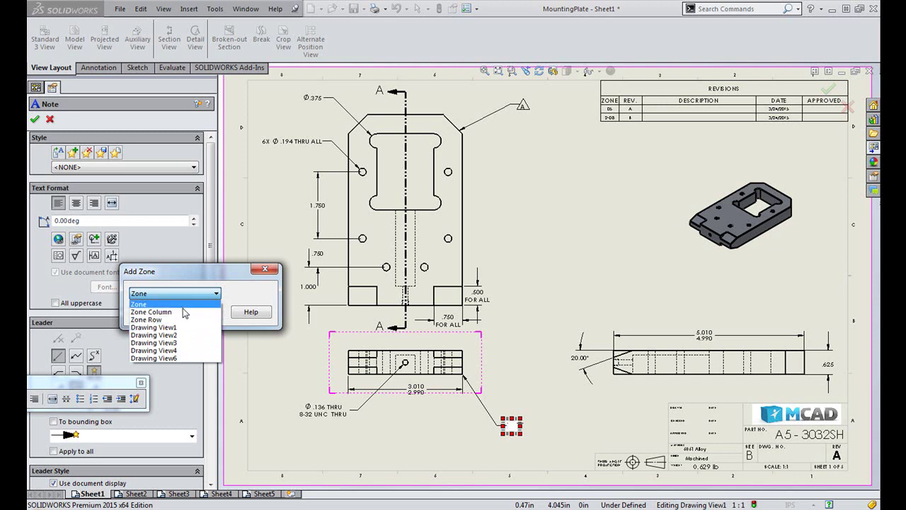
click(191, 303)
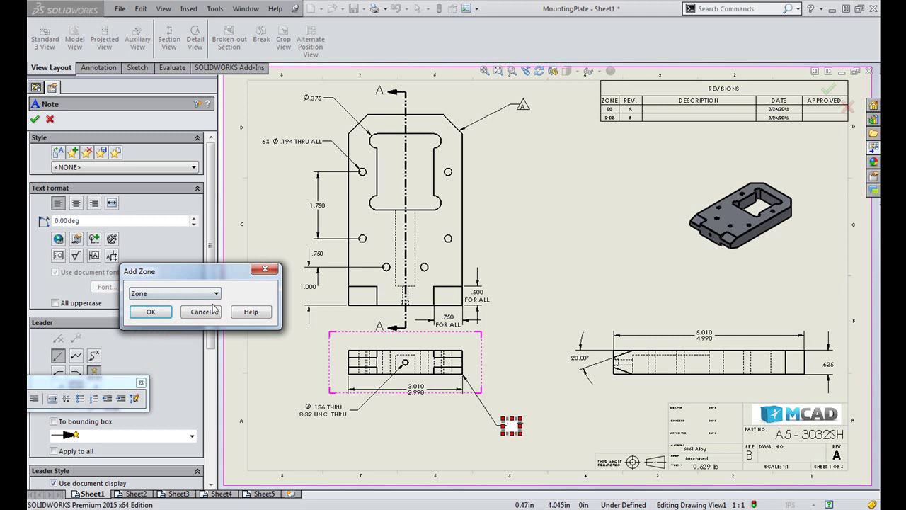
click(151, 312)
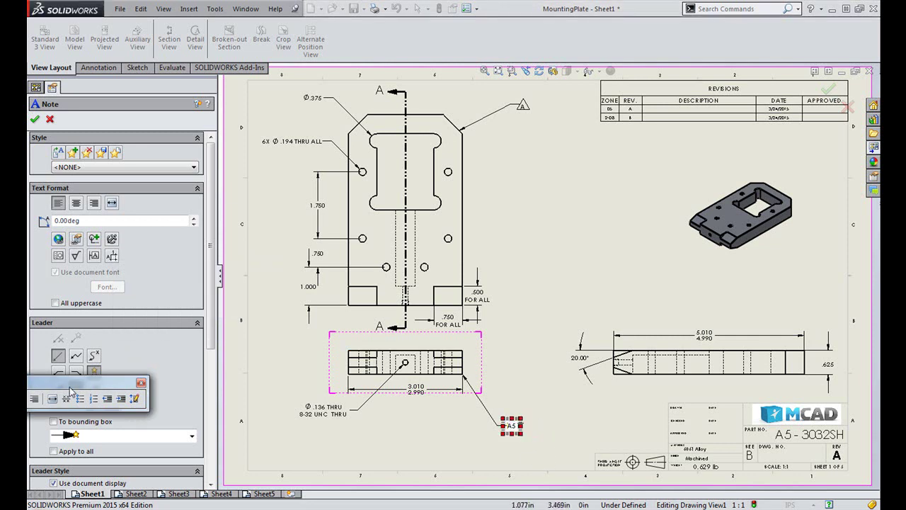
drag(106, 383, 508, 320)
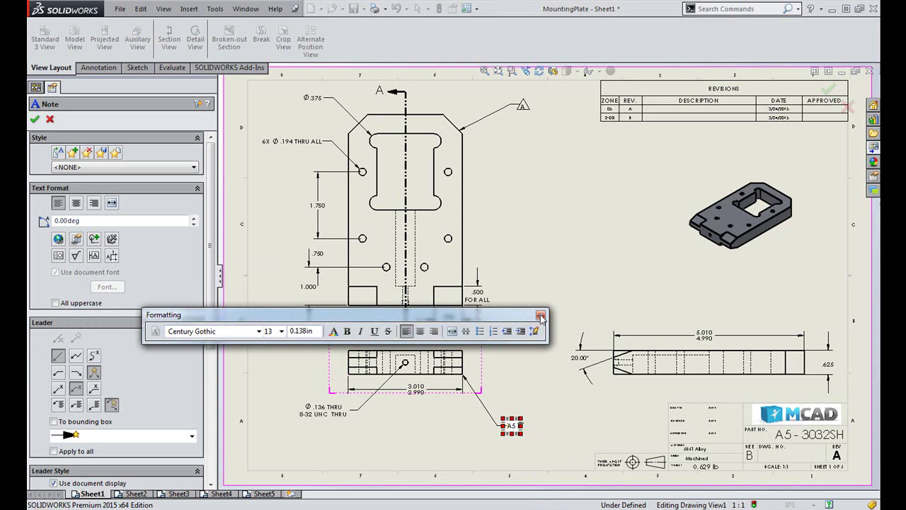
Step: Finish the leader note with its zone reference below the view, without placing any further notes
click(540, 316)
click(554, 438)
scroll(554, 439, down, 2)
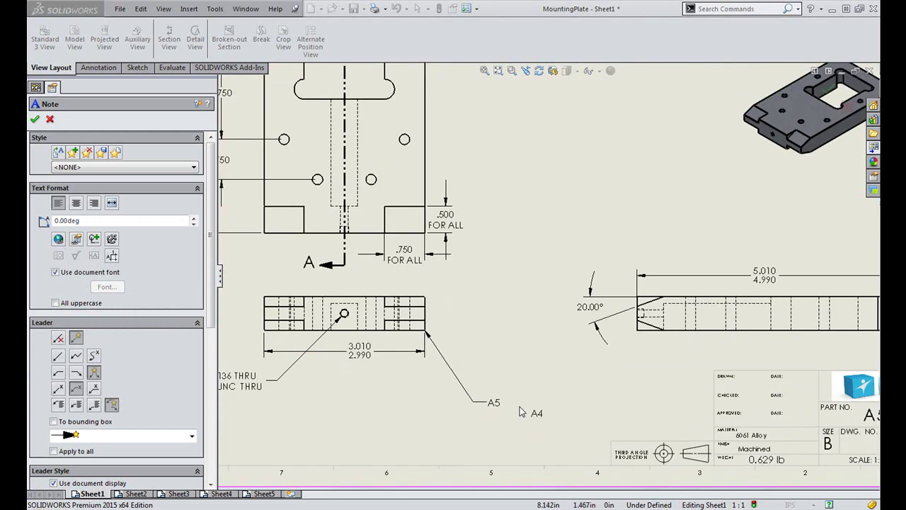
key(Escape)
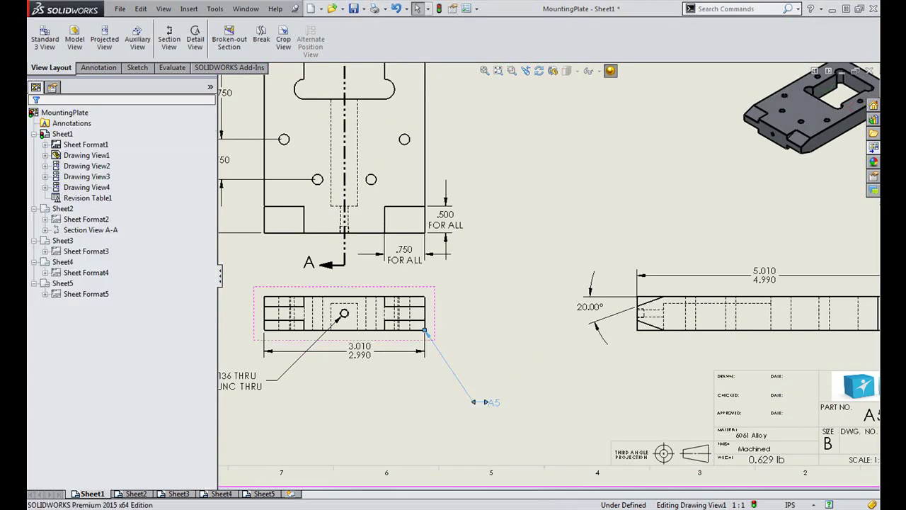
Step: Edit the zone note's text to add the line "Check Angle" above the zone reference
double_click(494, 405)
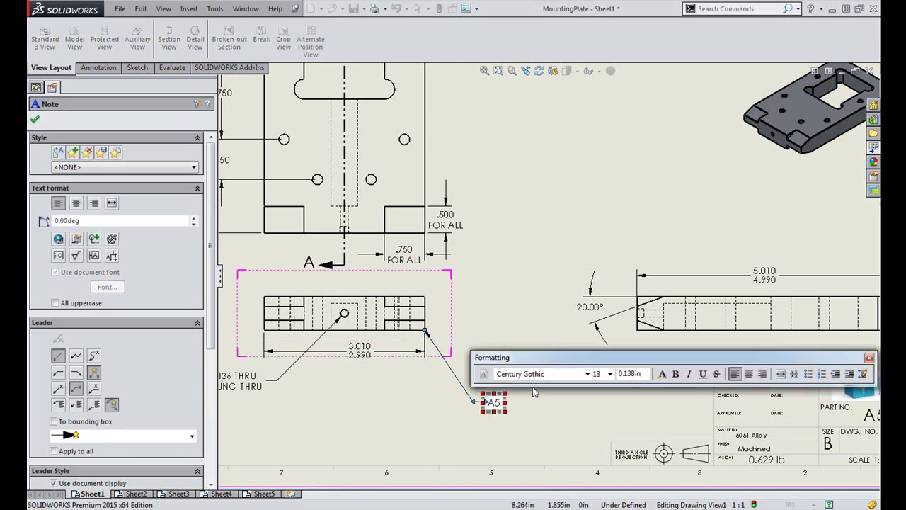
key(Return)
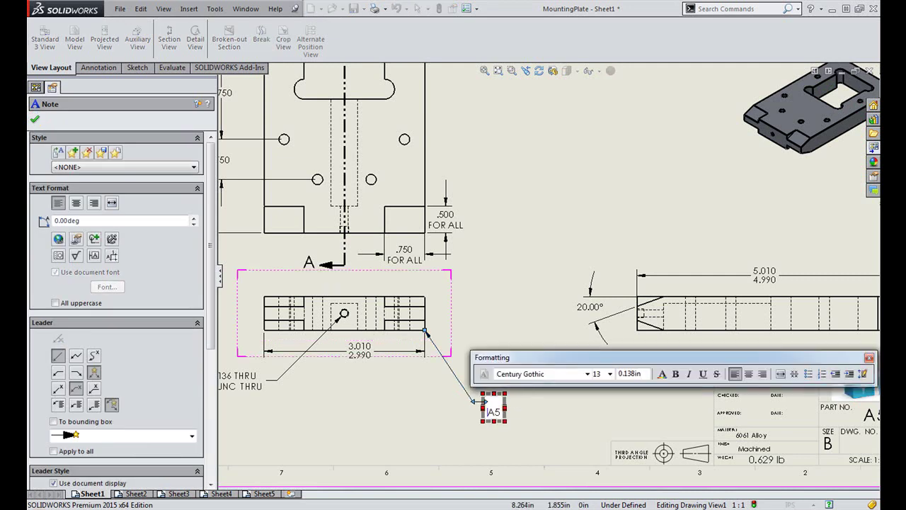
text(Check )
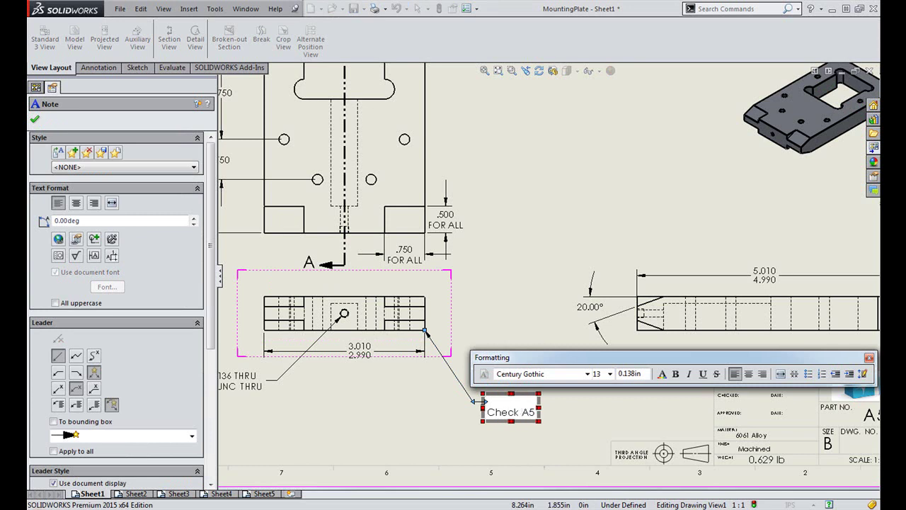
text(Angle)
key(Return)
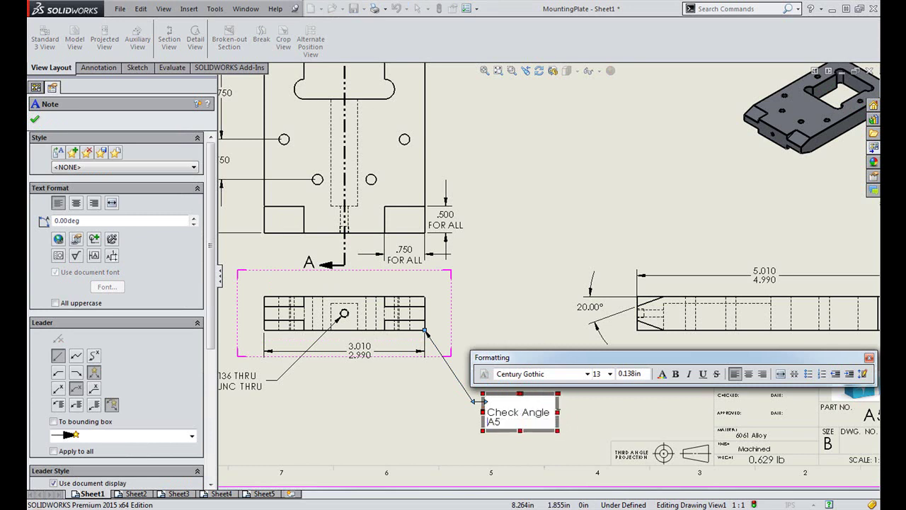
click(542, 319)
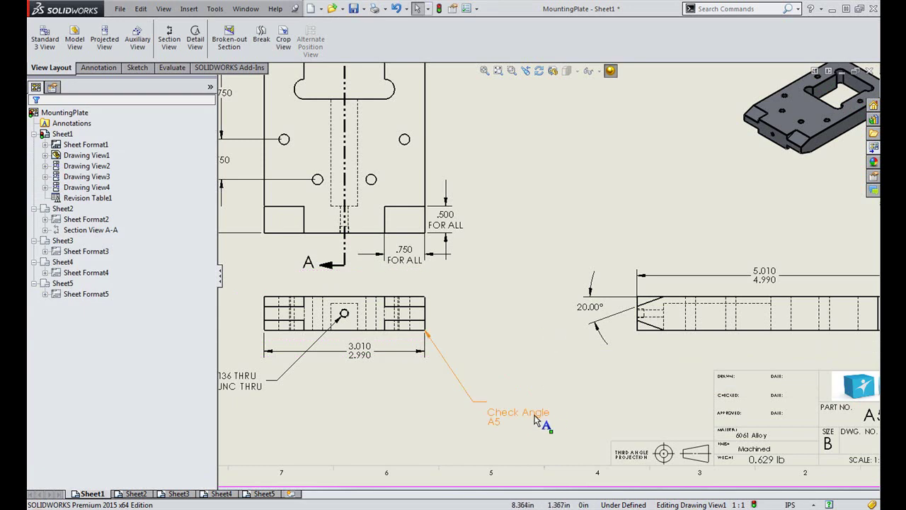
scroll(530, 313, up, 2)
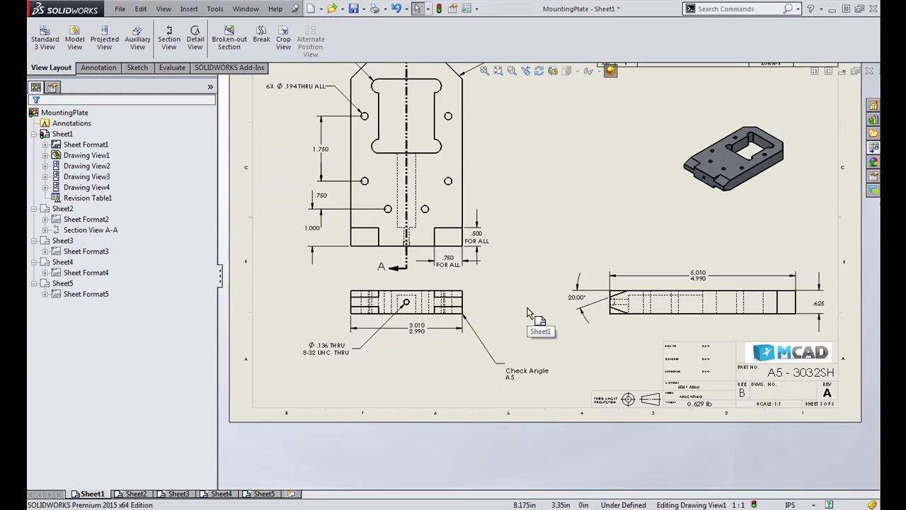
Step: Delete the "Check Angle" leader note from the sheet
click(518, 376)
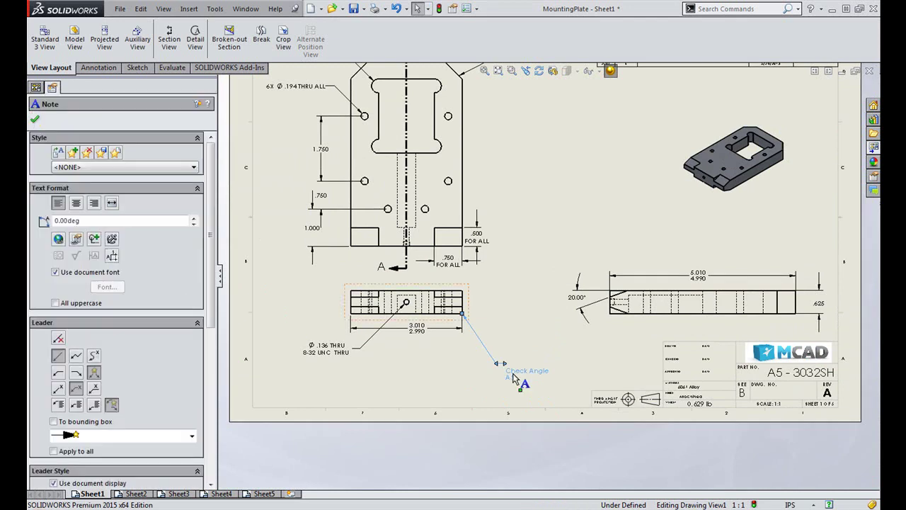
key(Delete)
key(f)
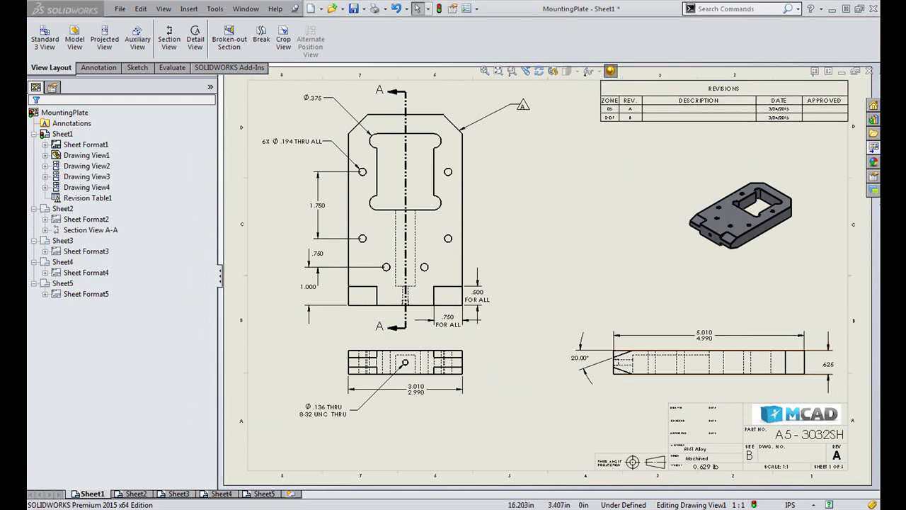
Step: Start a note without a leader just below the isometric view, with "CONFIGURATION:" as its first line
click(744, 292)
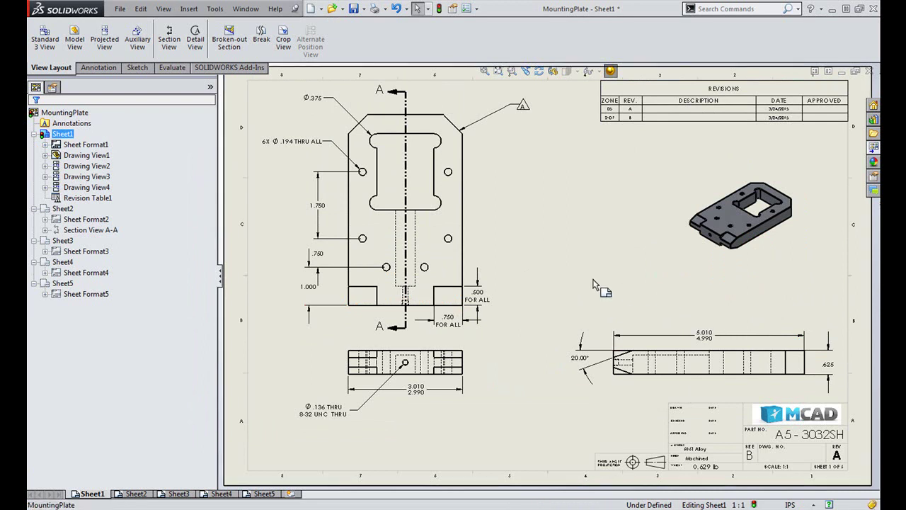
key(s)
click(617, 303)
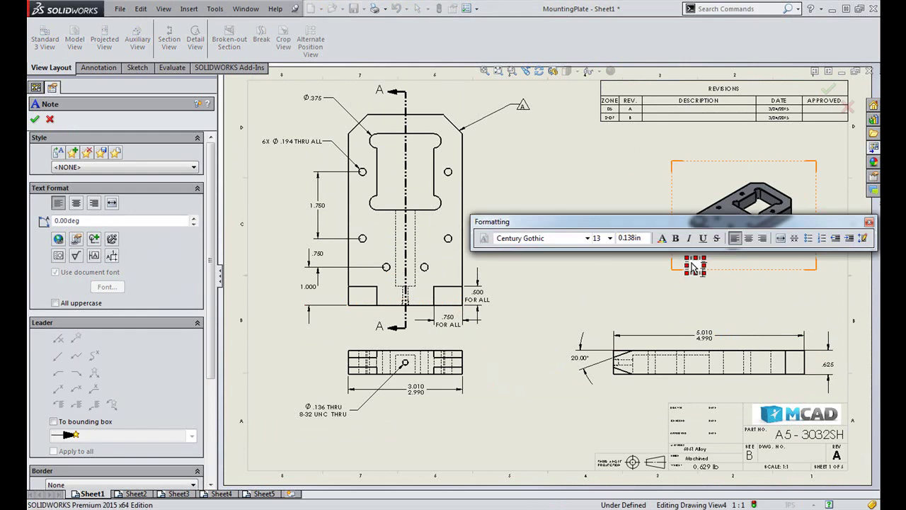
text(CONFIGURATION:)
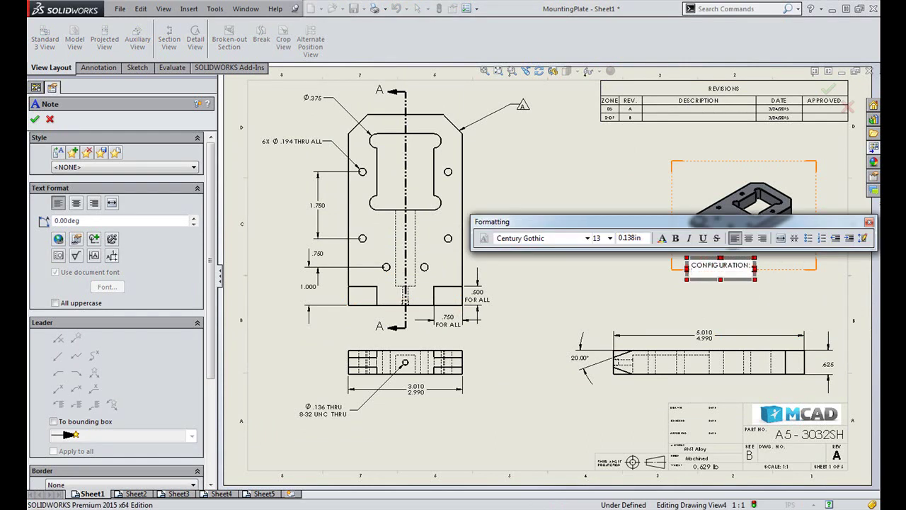
Step: Link the note's second line to SW-Configuration Name of the model in the attached view, and finish the note
click(76, 240)
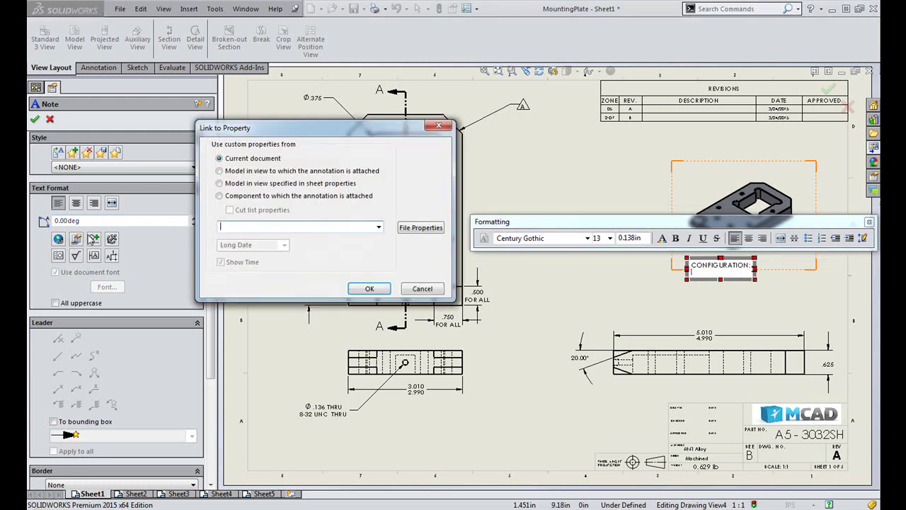
click(225, 175)
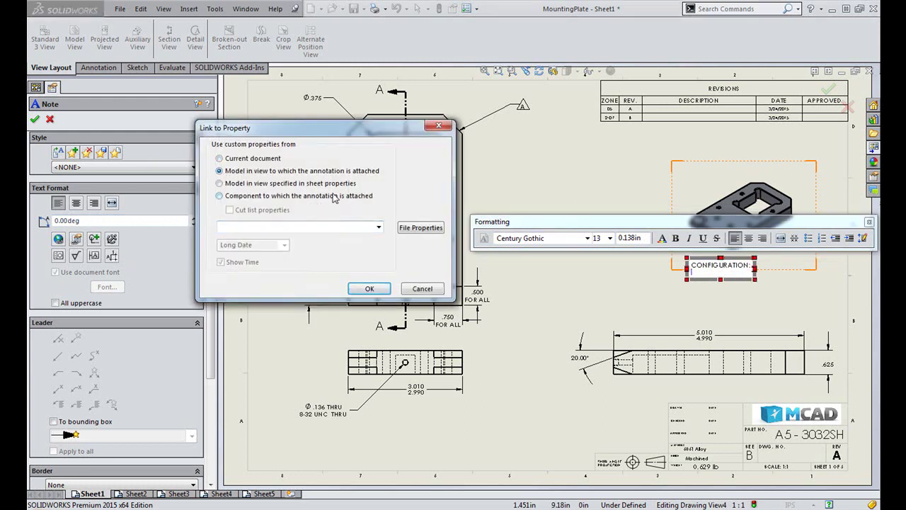
click(379, 227)
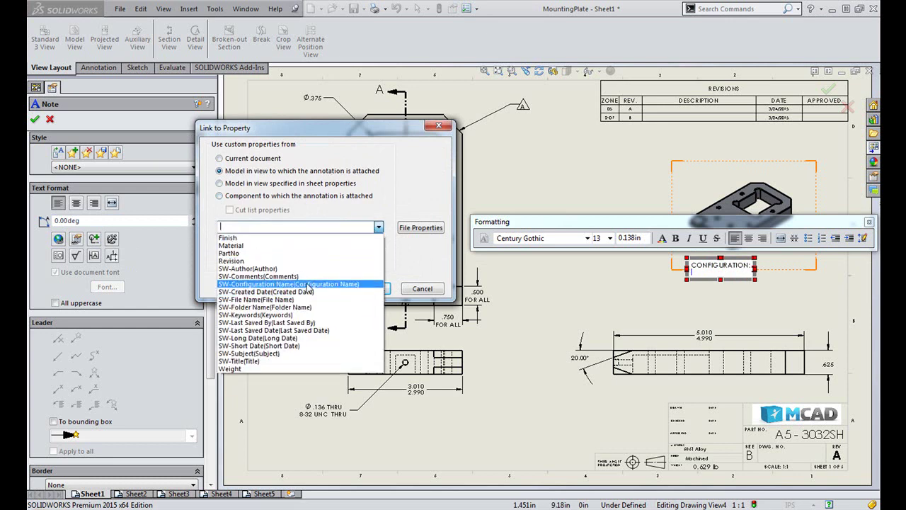
click(307, 284)
click(362, 288)
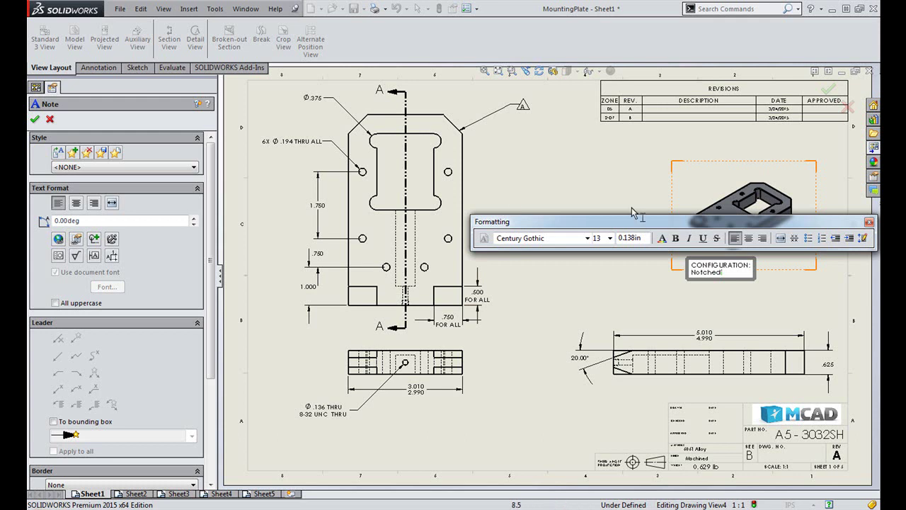
click(869, 222)
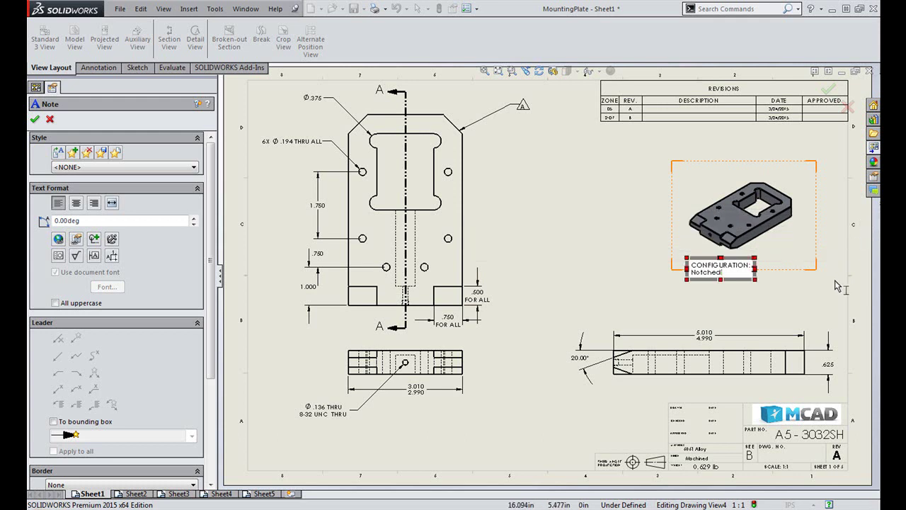
click(34, 119)
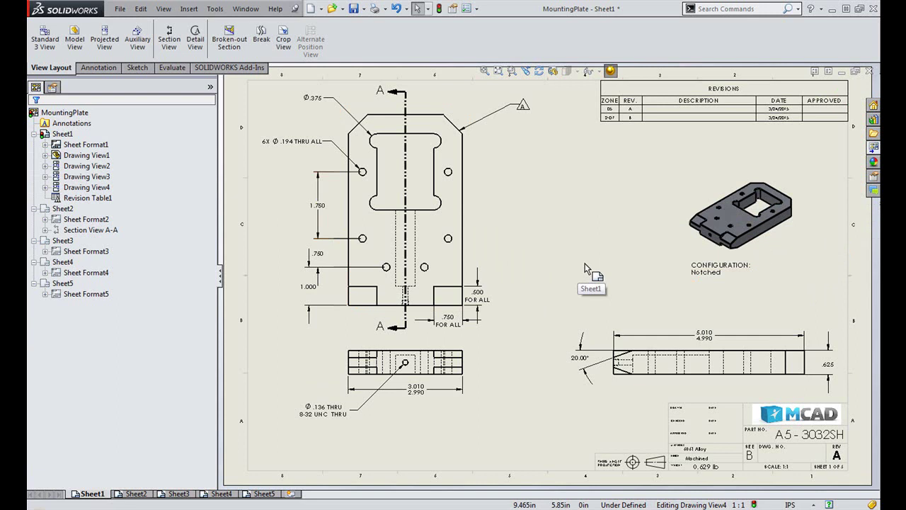
Step: Copy the configuration note to an empty area of the sheet, between the isometric and side views and unattached to any view
click(706, 275)
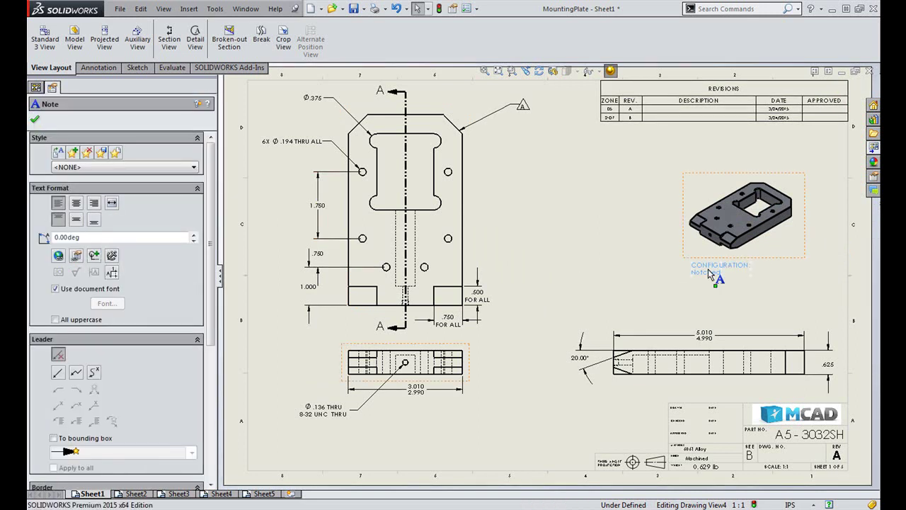
click(634, 286)
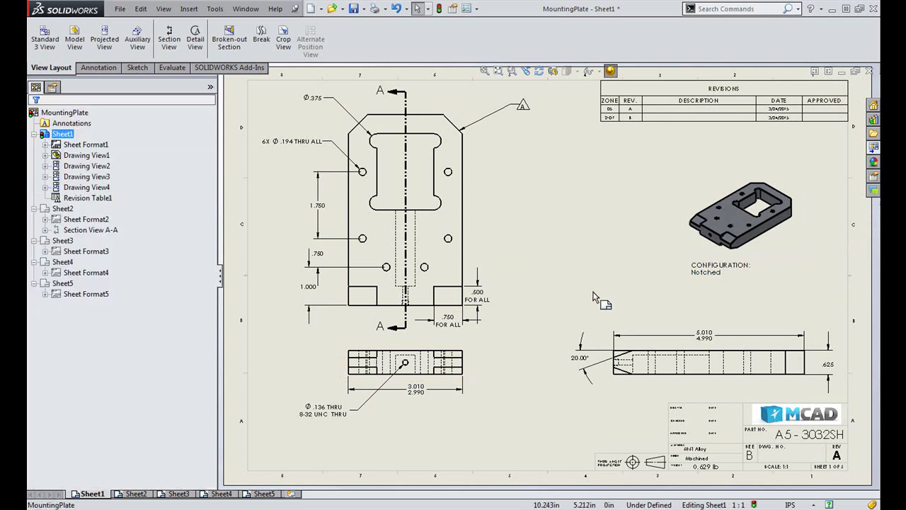
drag(653, 292, 588, 296)
click(570, 310)
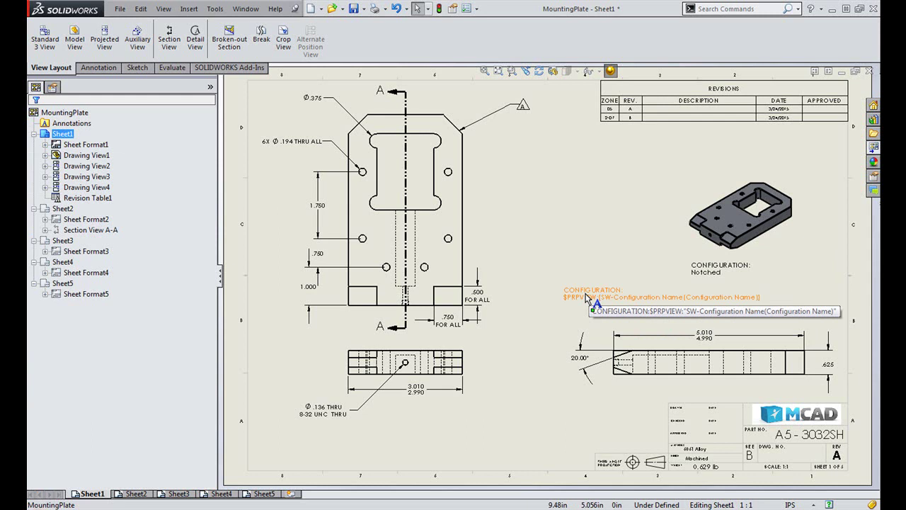
Step: Add the unattached configuration note to the Design Library's Drawings folder as a style named Configuration_2
click(587, 297)
right_click(587, 296)
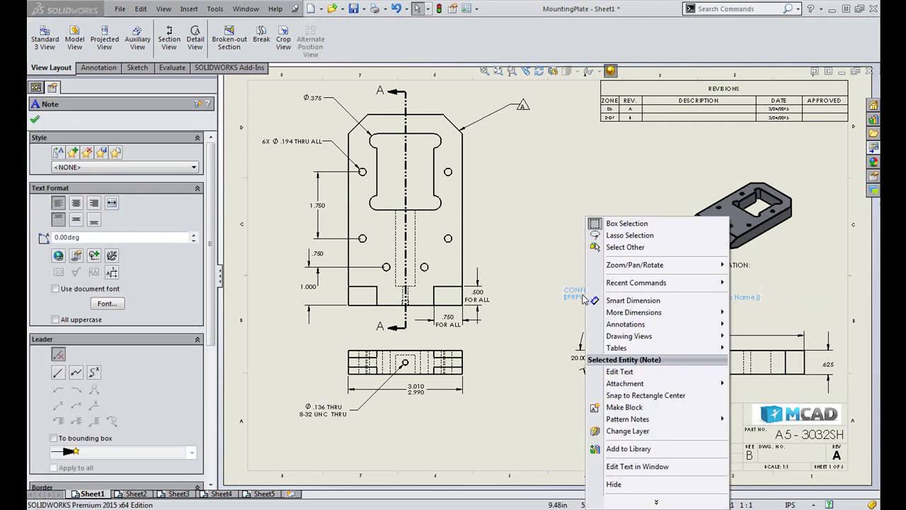
click(628, 448)
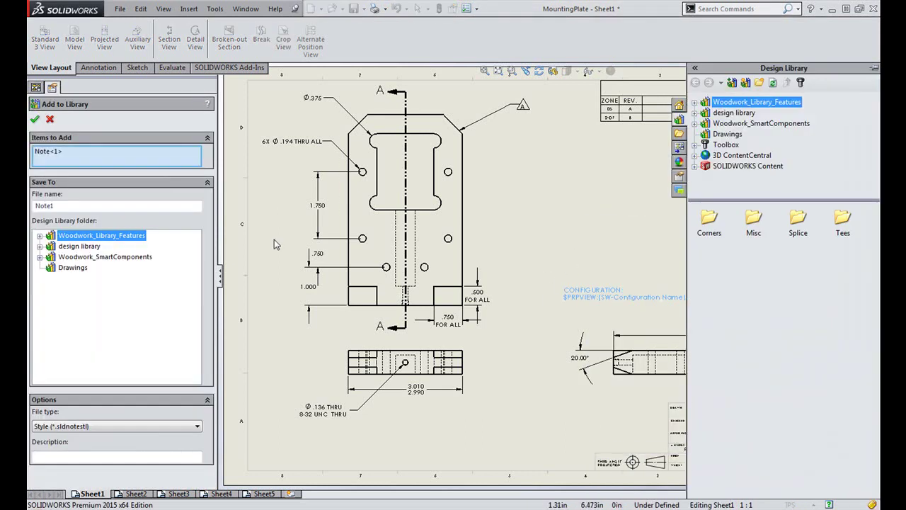
drag(57, 206, 30, 204)
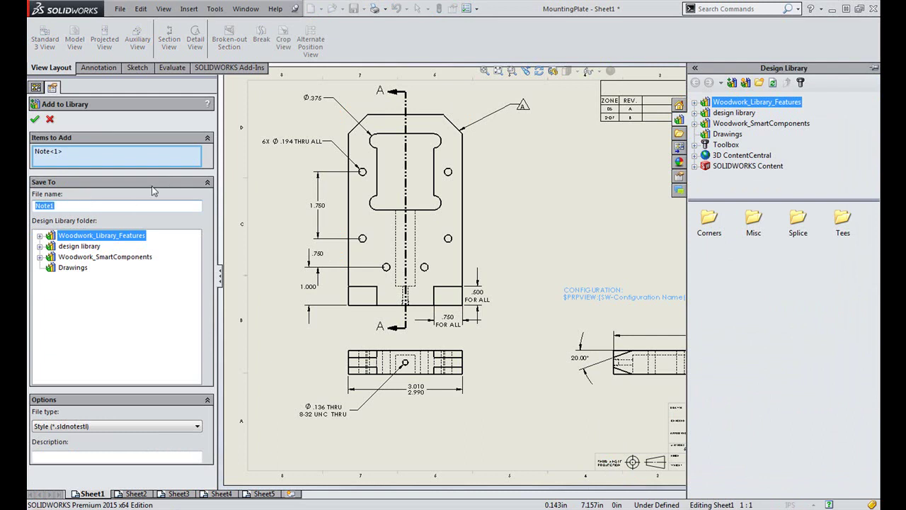
click(724, 135)
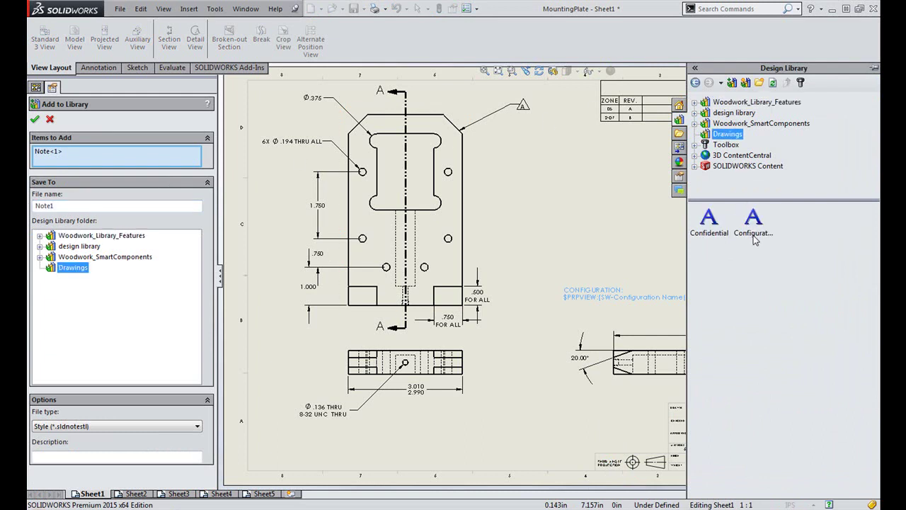
double_click(95, 205)
text(Configuration_2)
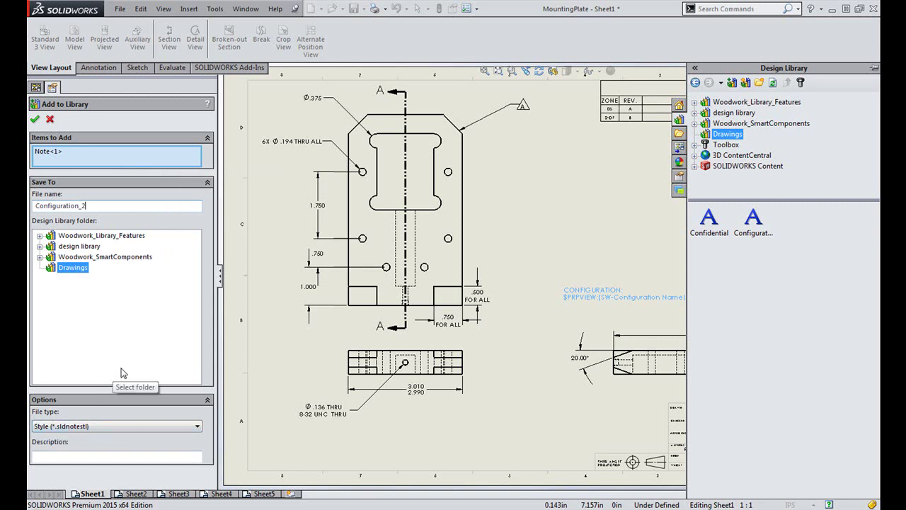
click(34, 122)
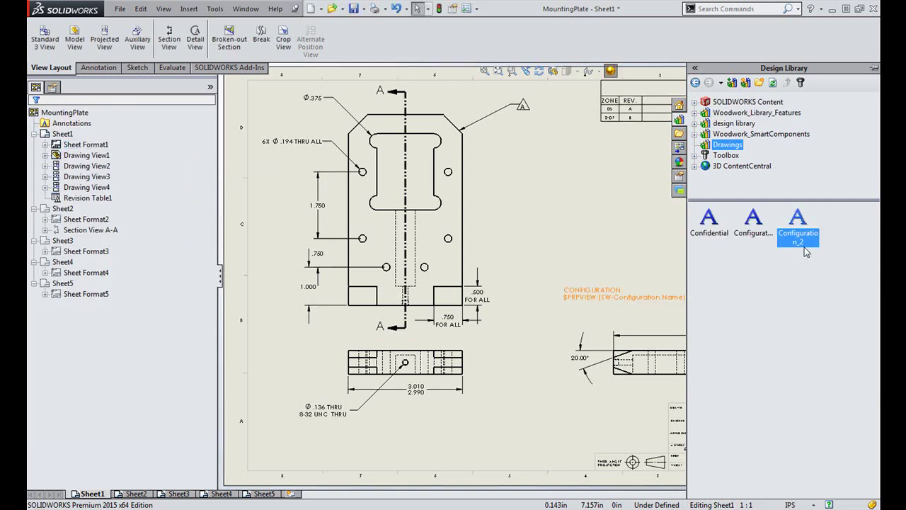
Step: Delete both configuration notes from the sheet, the unattached copy and the one below the isometric view
click(542, 243)
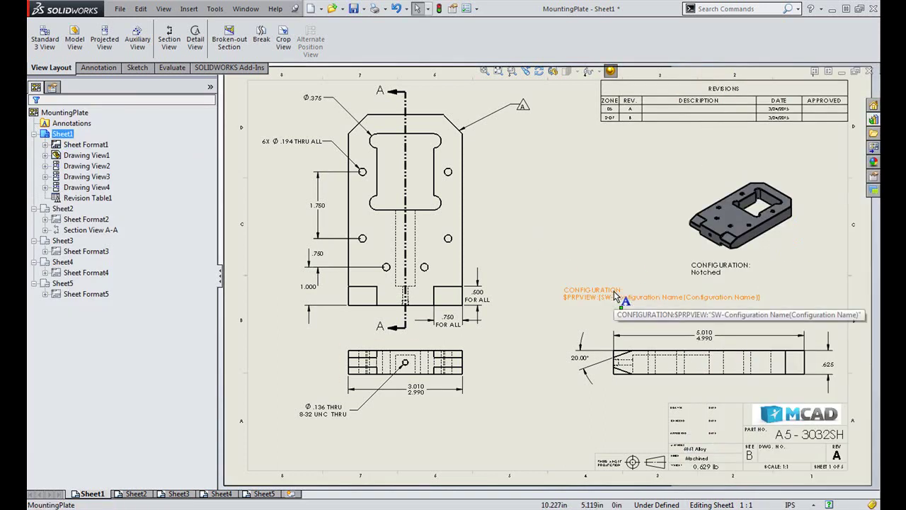
click(614, 291)
key(Delete)
click(726, 275)
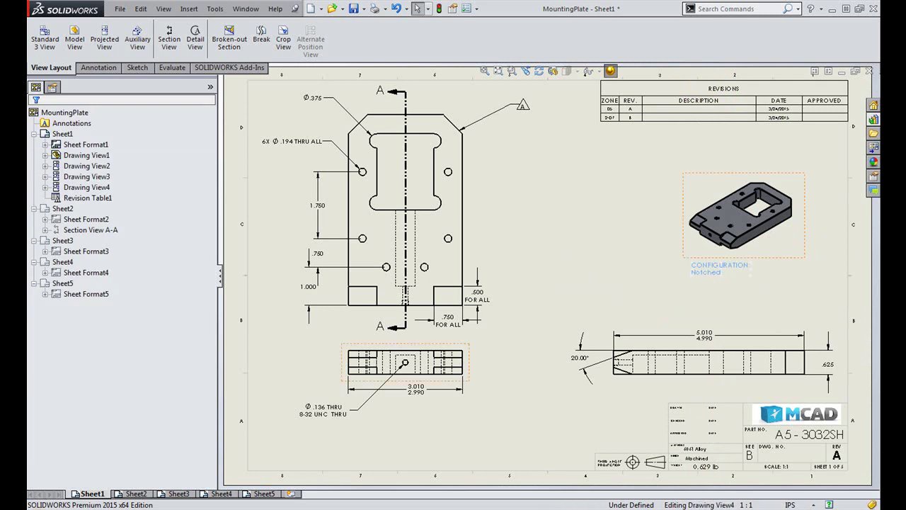
key(Delete)
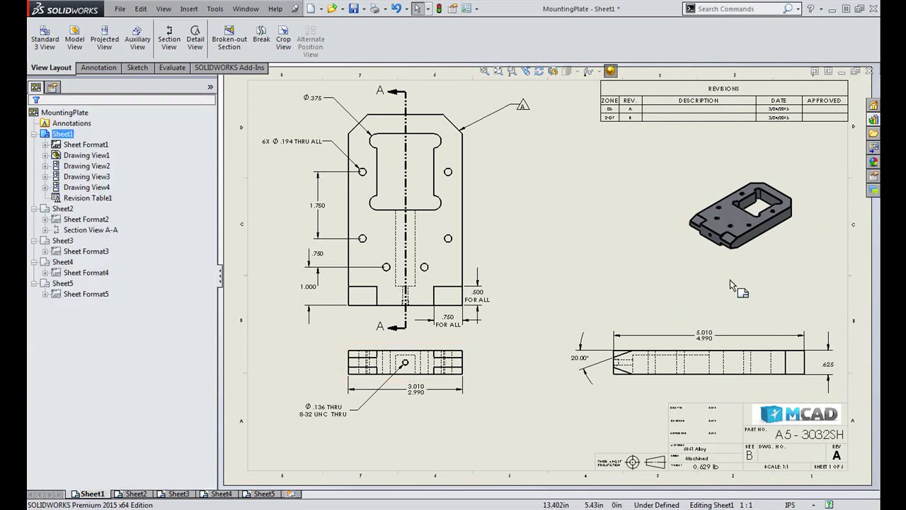
Step: Place the Configuration note from the Design Library's Drawings folder inside the isometric view, just below the model, as a single copy
middle_drag(733, 284, 490, 293)
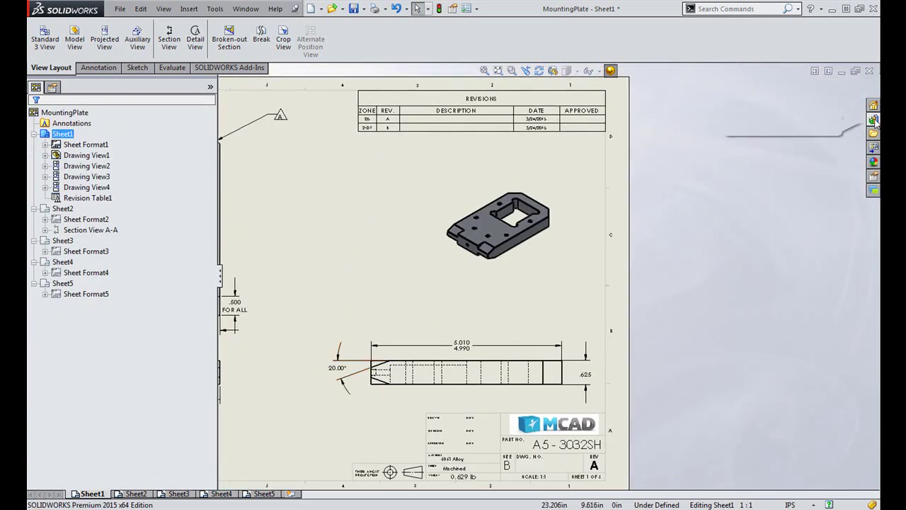
click(875, 121)
click(754, 220)
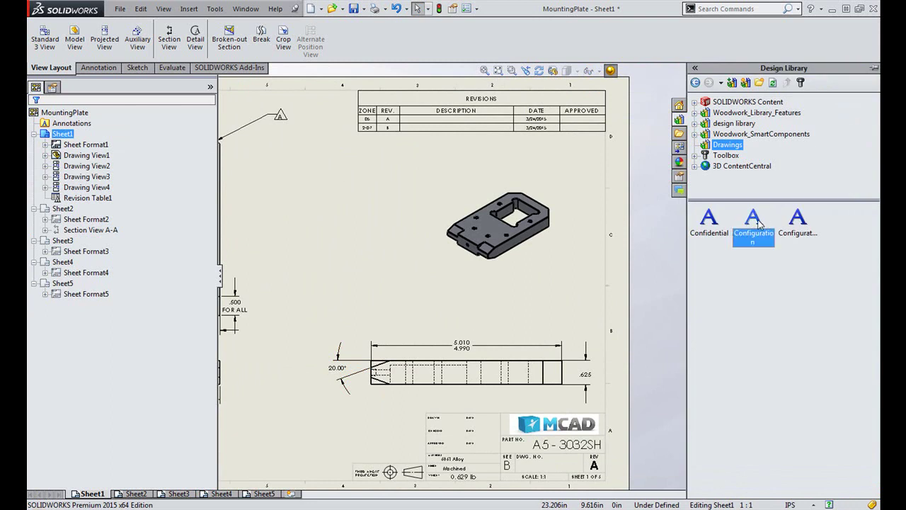
drag(756, 220, 437, 269)
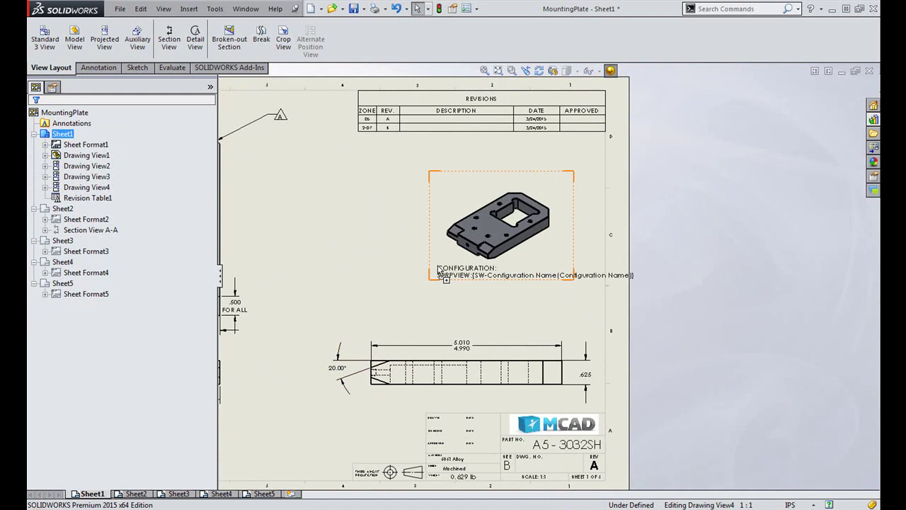
drag(438, 268, 436, 267)
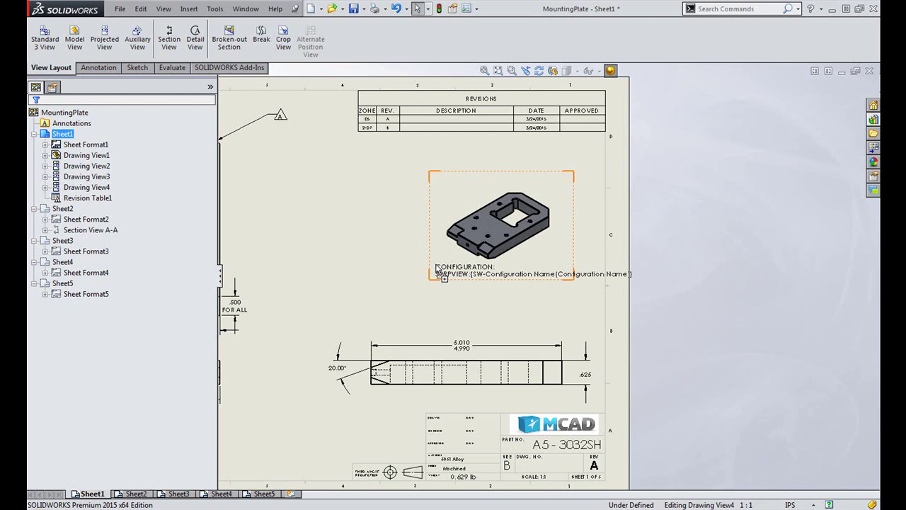
drag(436, 268, 439, 270)
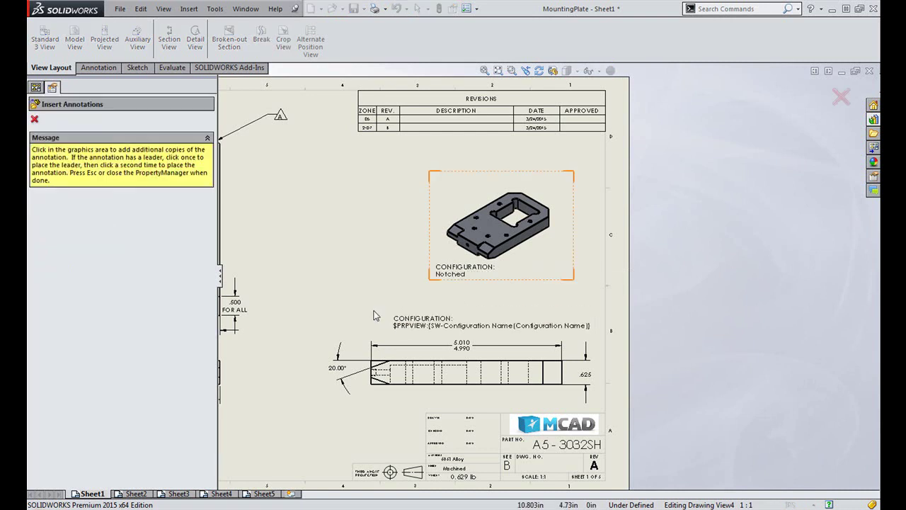
key(Escape)
key(f)
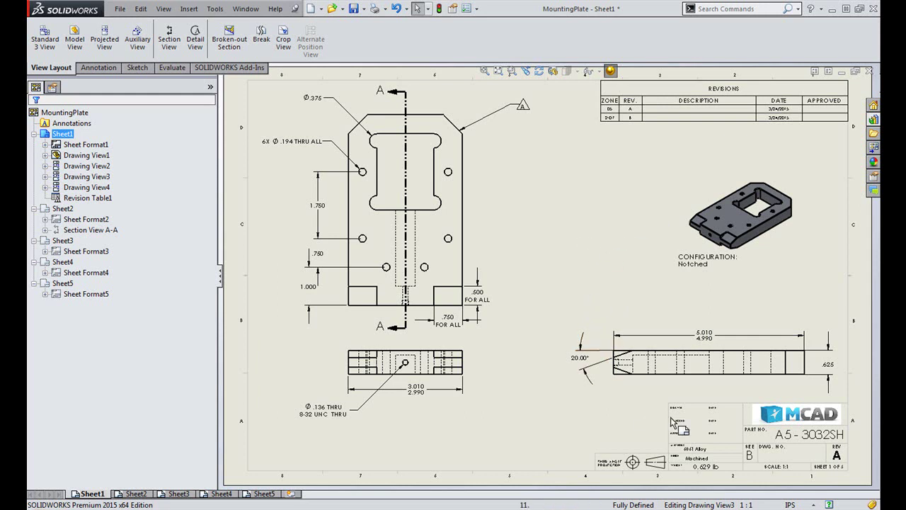
Step: Place one copy of the Confidential note from the Design Library on the sheet beside the title block, above the projection symbol
click(873, 132)
drag(712, 233, 627, 423)
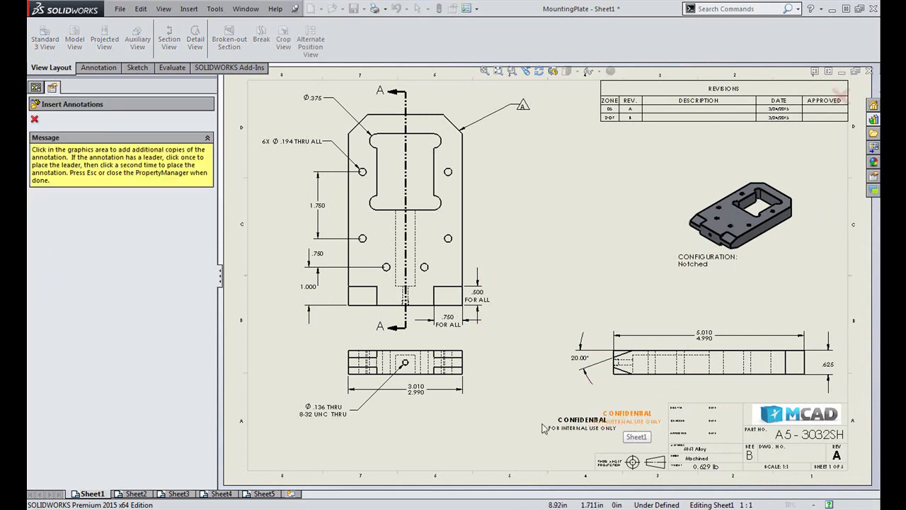
key(Escape)
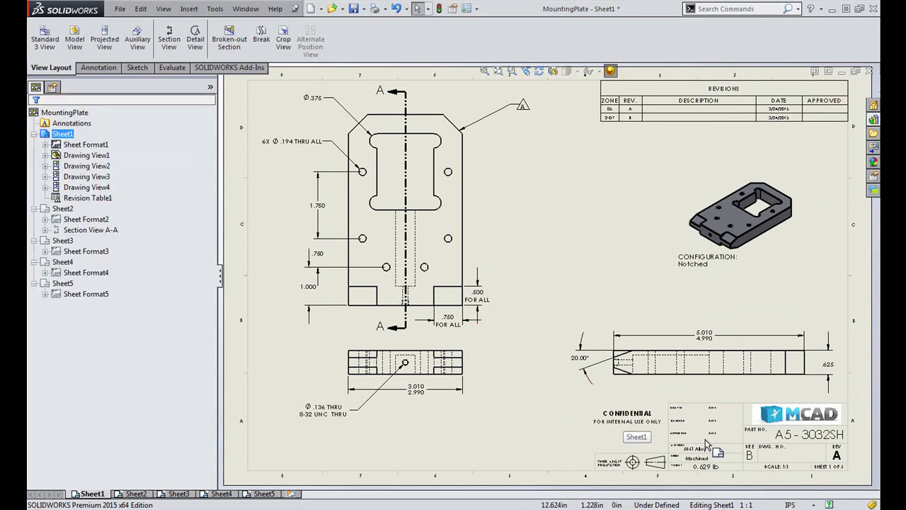
Step: Move the CONFIDENTIAL note slightly up and closer to the title block
scroll(694, 446, down, 5)
scroll(682, 403, down, 2)
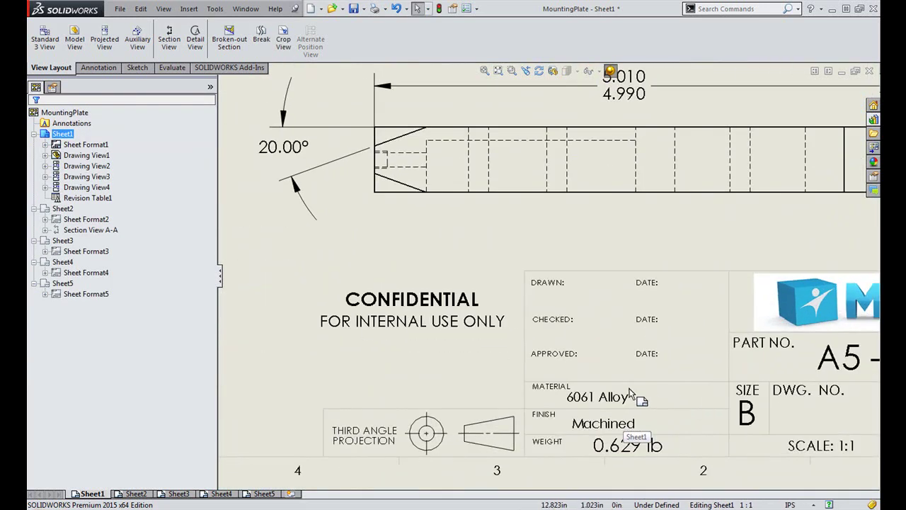
click(438, 306)
click(332, 360)
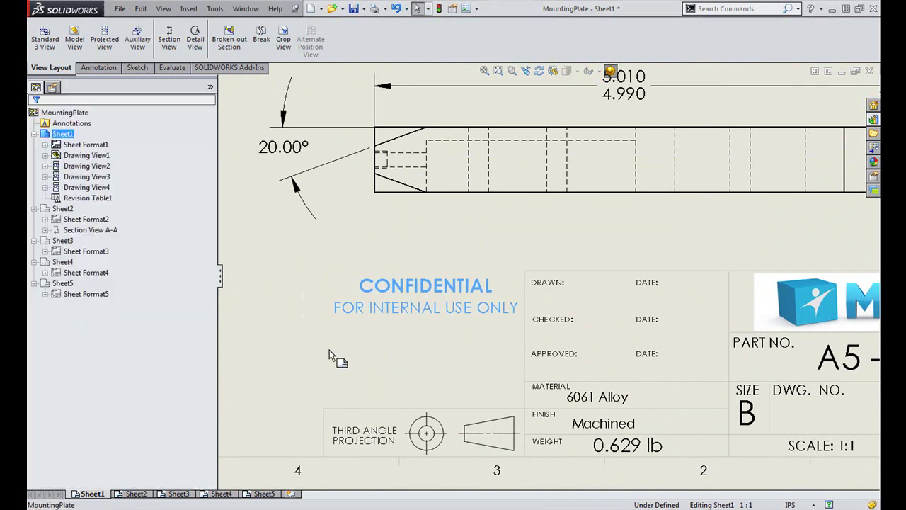
key(z)
click(457, 306)
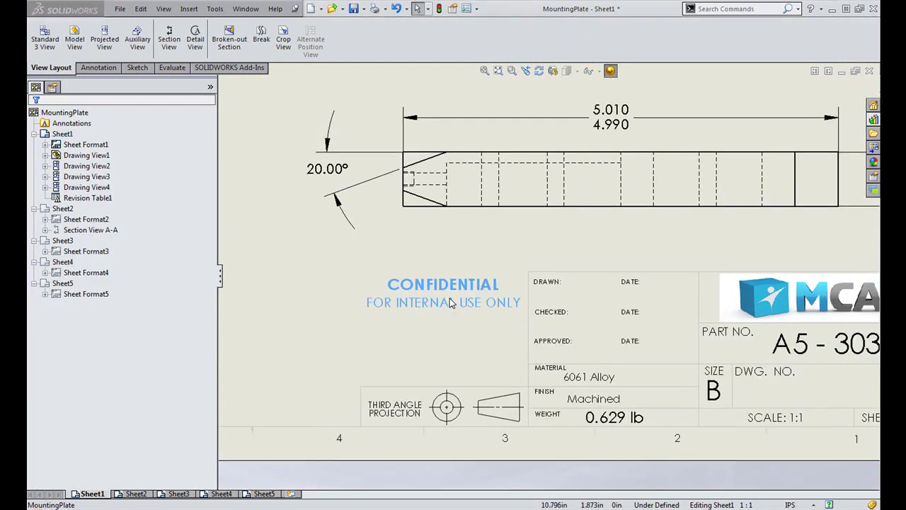
click(331, 352)
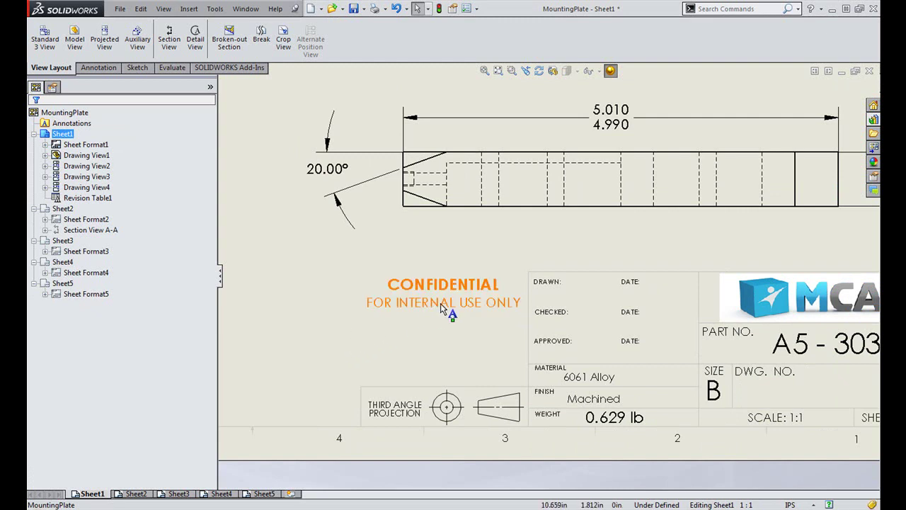
scroll(346, 329, up, 3)
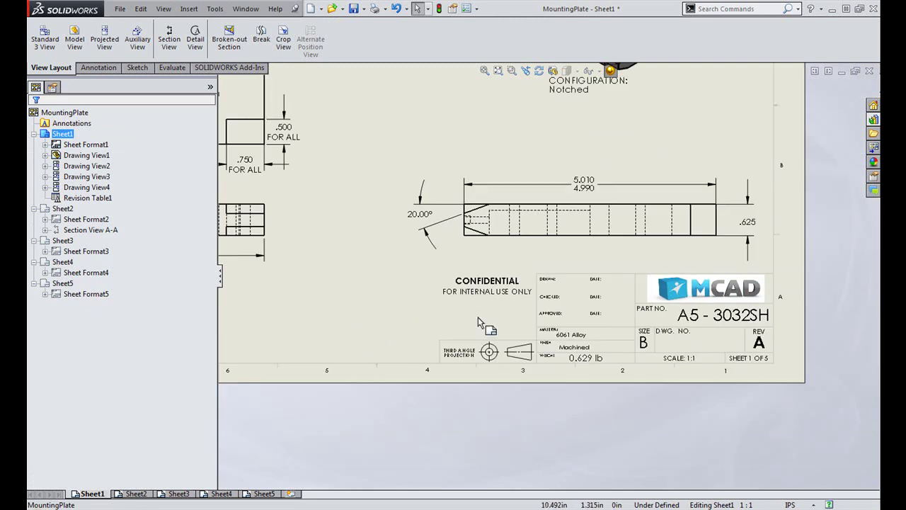
scroll(446, 320, down, 2)
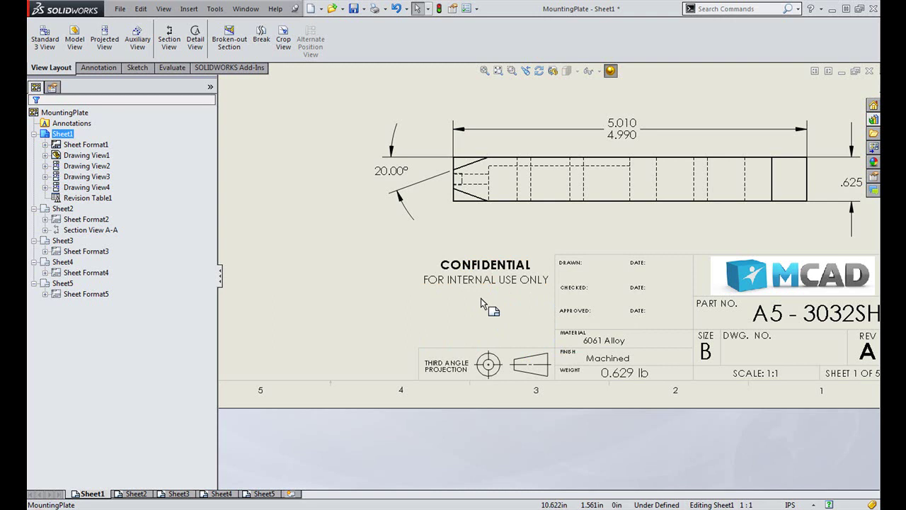
key(f)
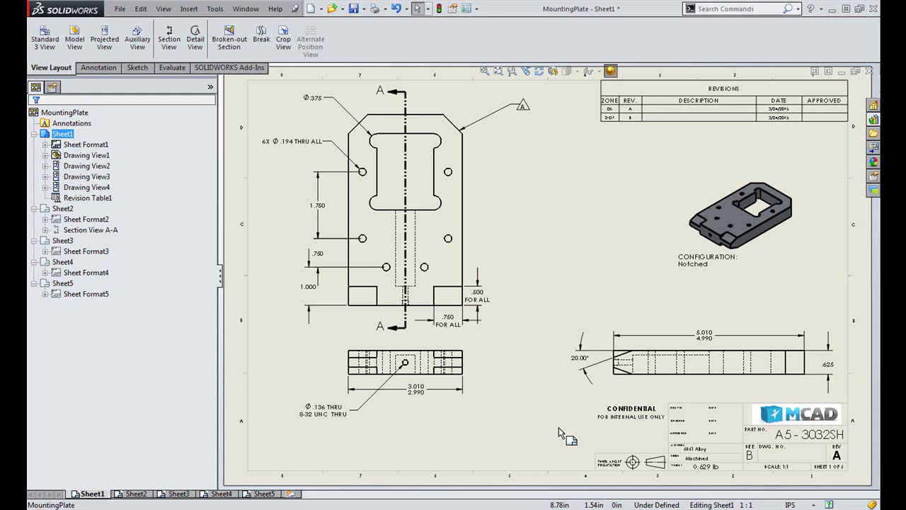
Step: Create a new layer named INTERNAL with printing turned off
click(627, 416)
right_click(627, 417)
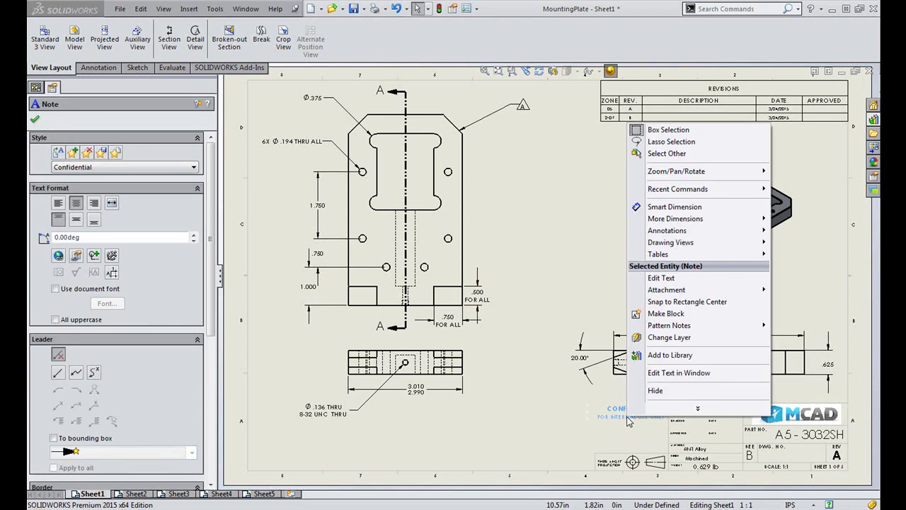
click(669, 338)
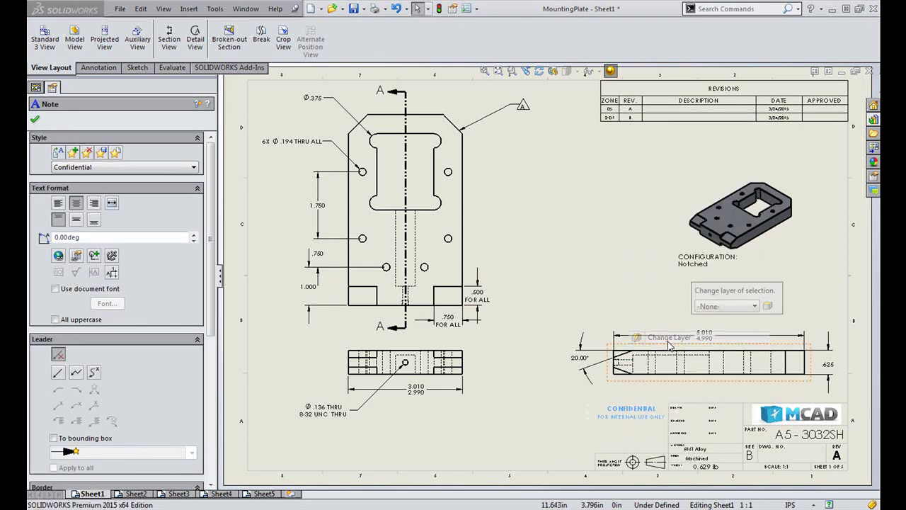
click(767, 306)
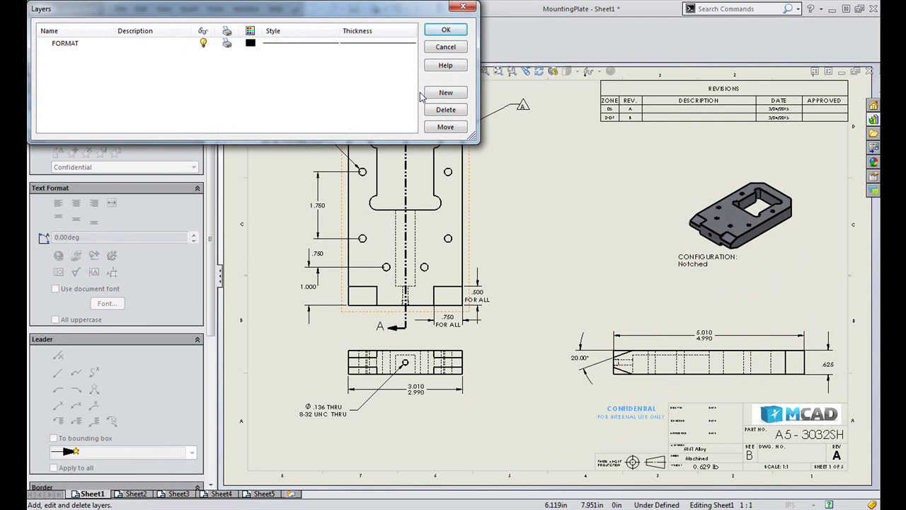
click(445, 92)
text(1)
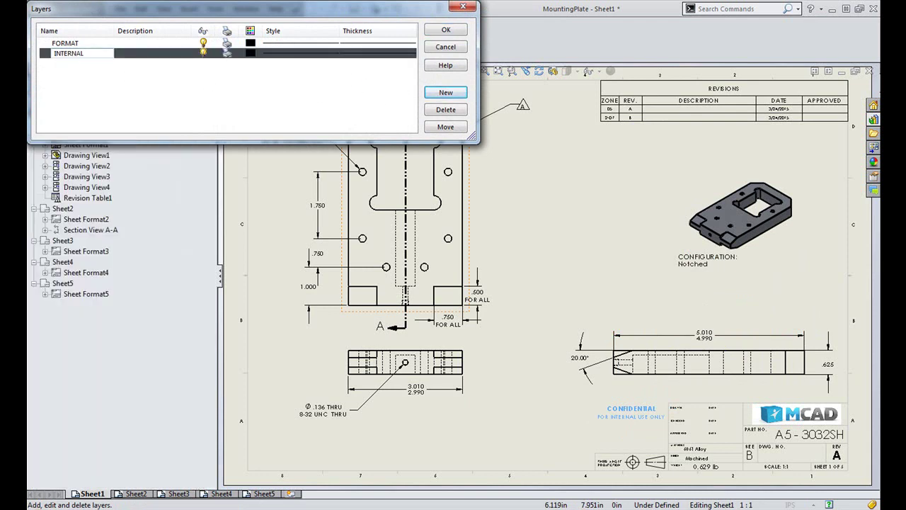
click(228, 54)
click(230, 71)
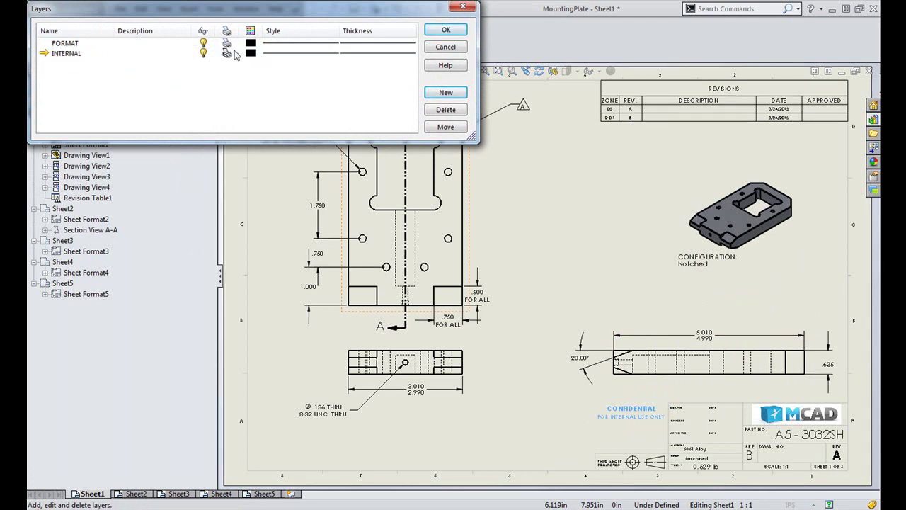
click(454, 30)
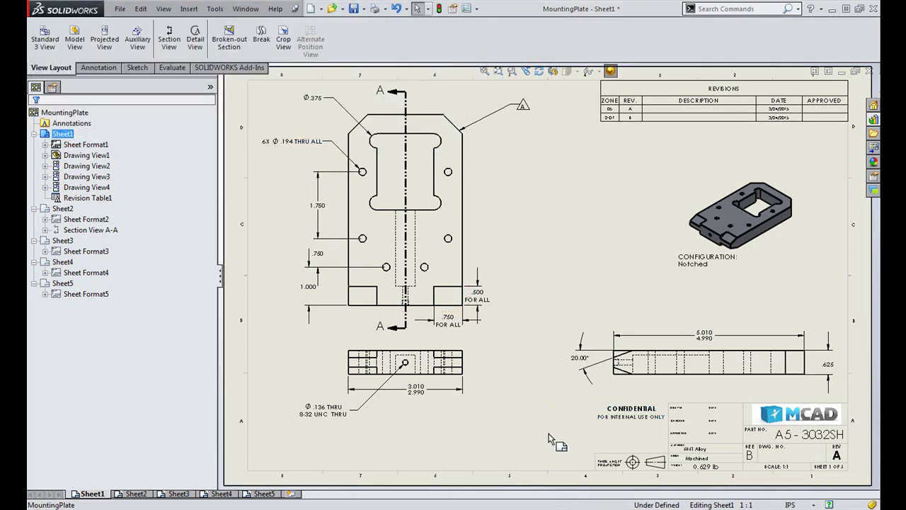
Step: Assign the CONFIDENTIAL note to the INTERNAL layer
right_click(623, 414)
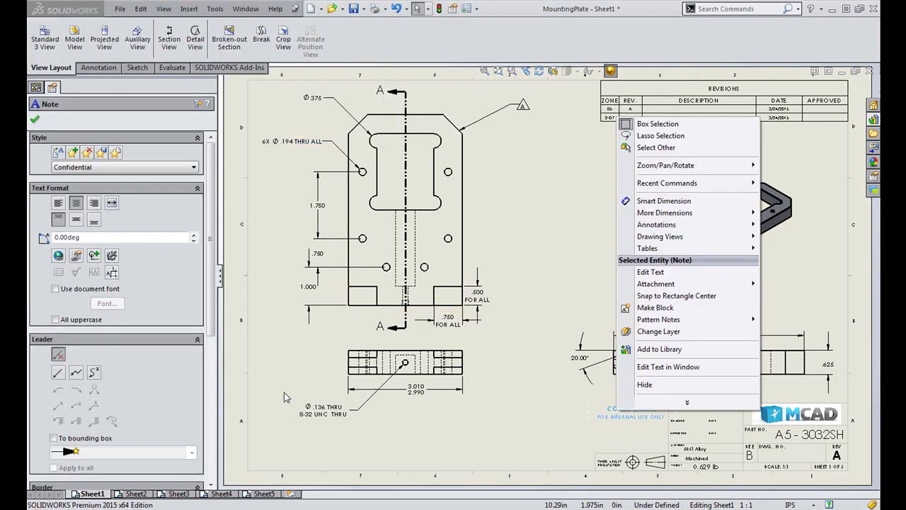
click(750, 292)
click(736, 333)
click(546, 459)
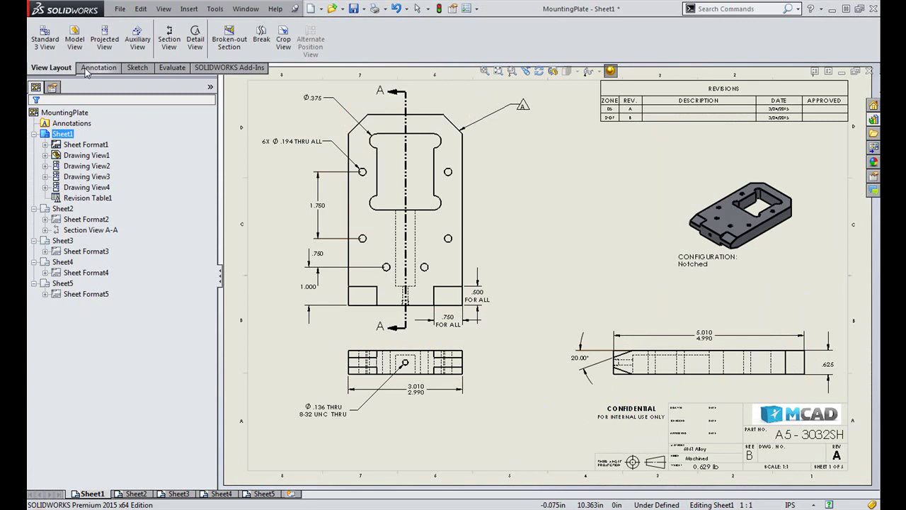
Step: Check Sheet1 in the print preview for the CONFIDENTIAL note, and close the preview
click(120, 9)
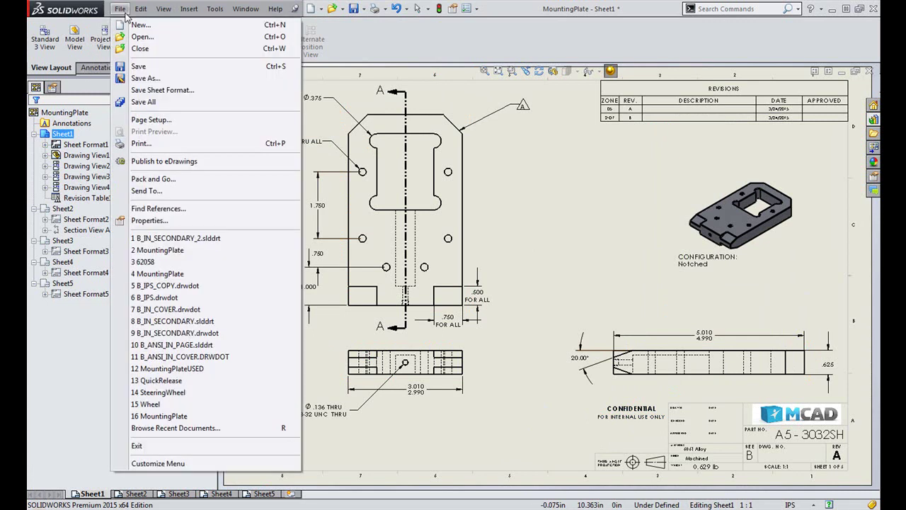
click(541, 393)
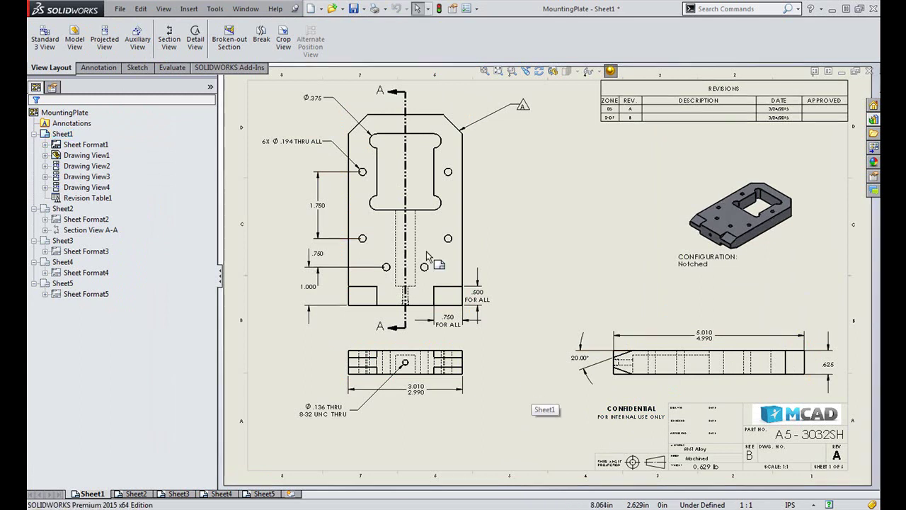
click(120, 9)
click(149, 120)
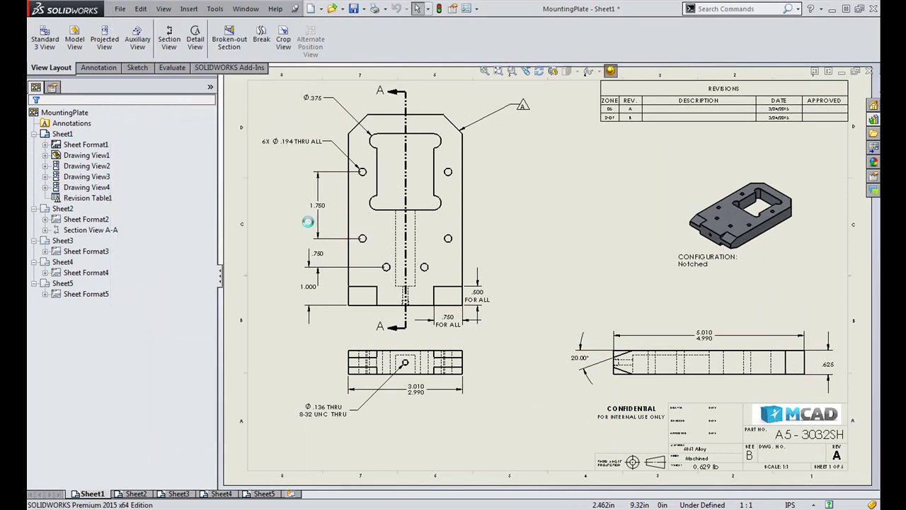
click(368, 240)
click(357, 355)
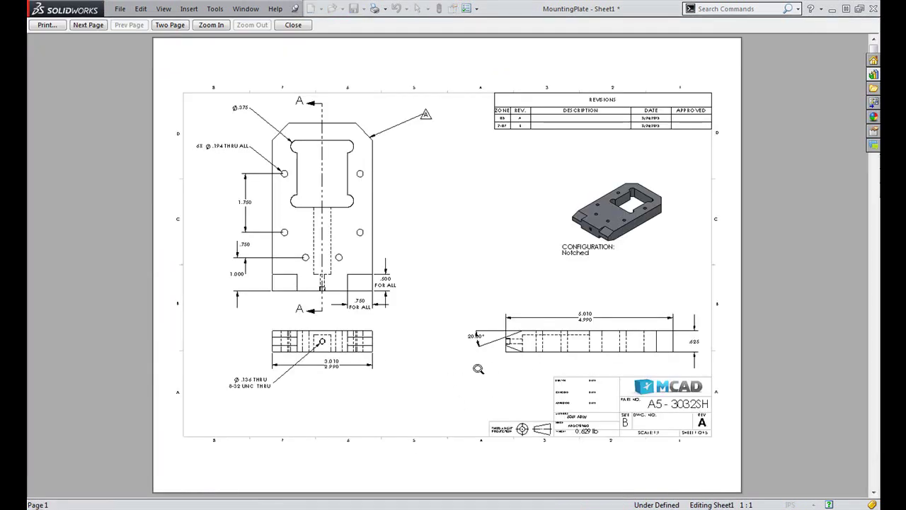
click(293, 25)
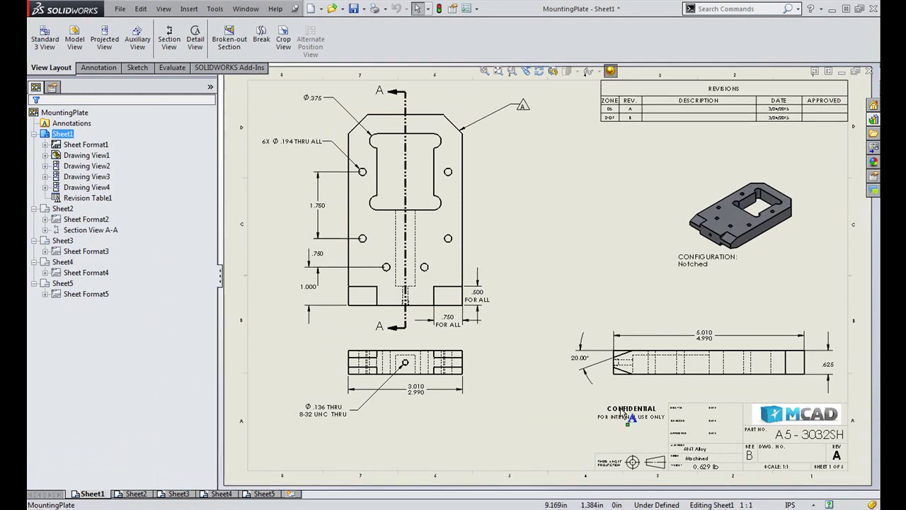
click(873, 120)
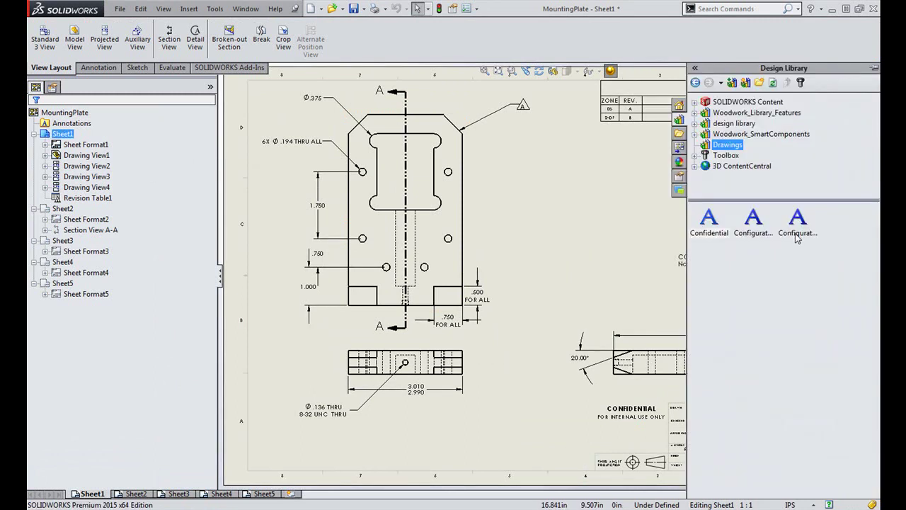
click(573, 231)
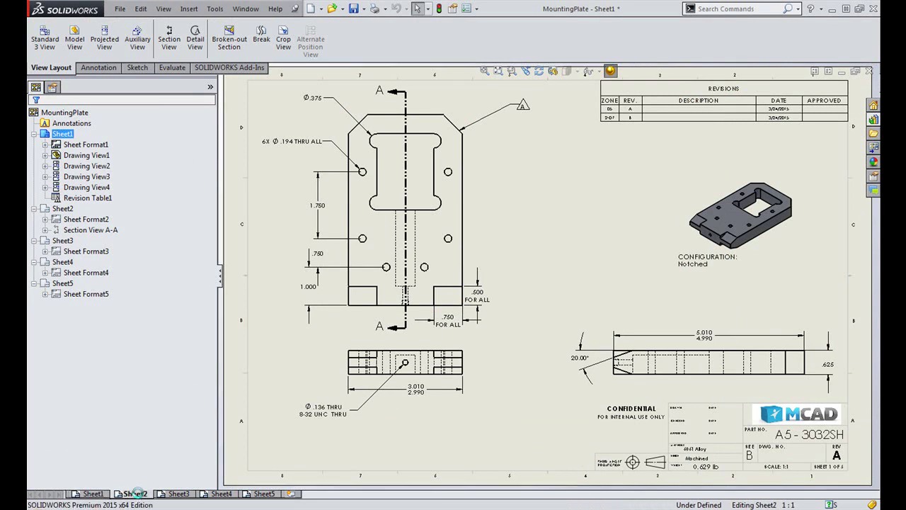
Step: On Sheet2, insert a top model view of MountingPlate beside Section A-A, without any projected views
click(136, 494)
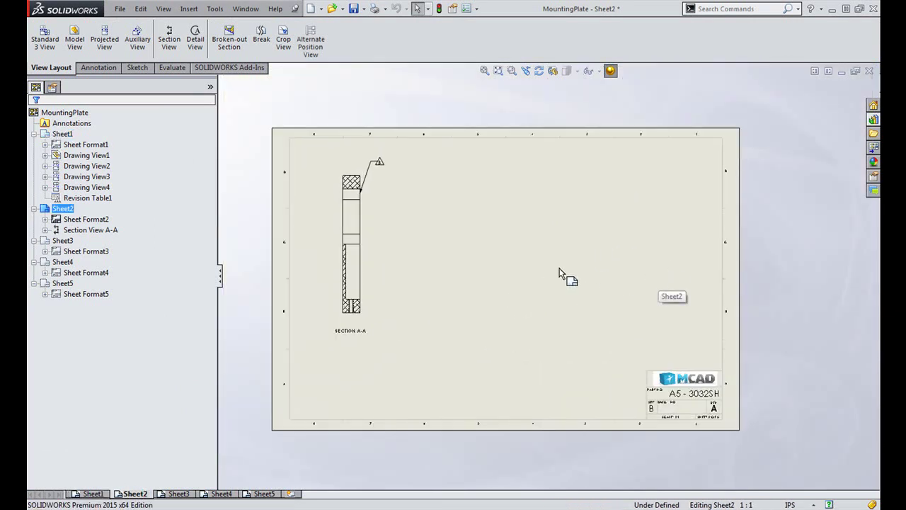
key(f)
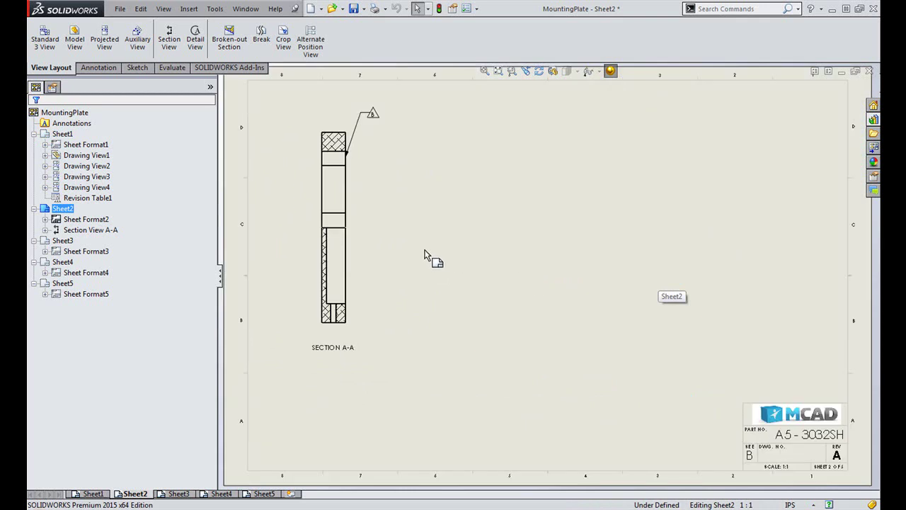
key(s)
click(405, 228)
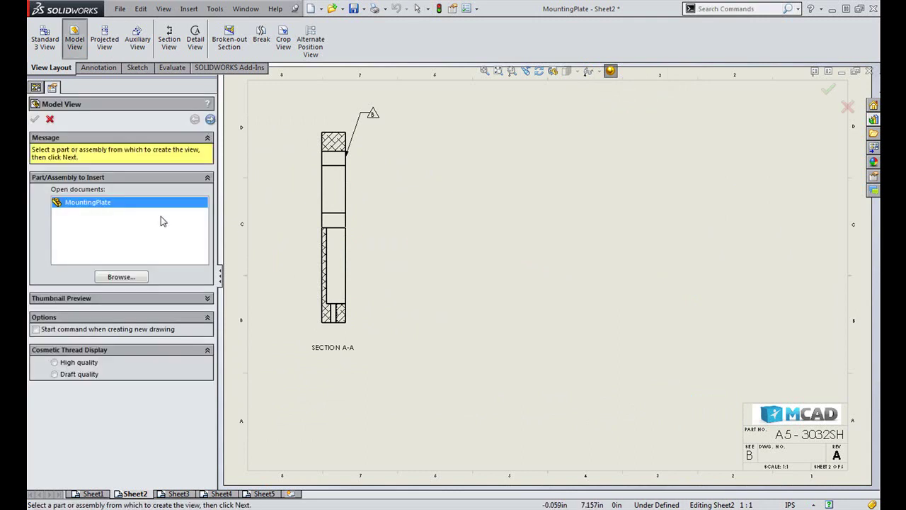
double_click(84, 203)
click(89, 284)
click(531, 288)
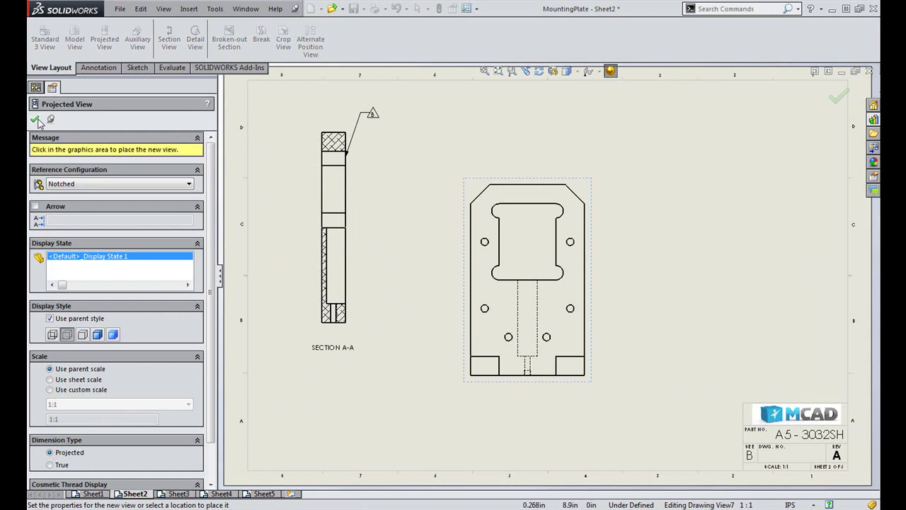
key(Escape)
Step: Move the new plate view up until it is level with Section A-A, and return to Sheet1
drag(472, 302, 463, 262)
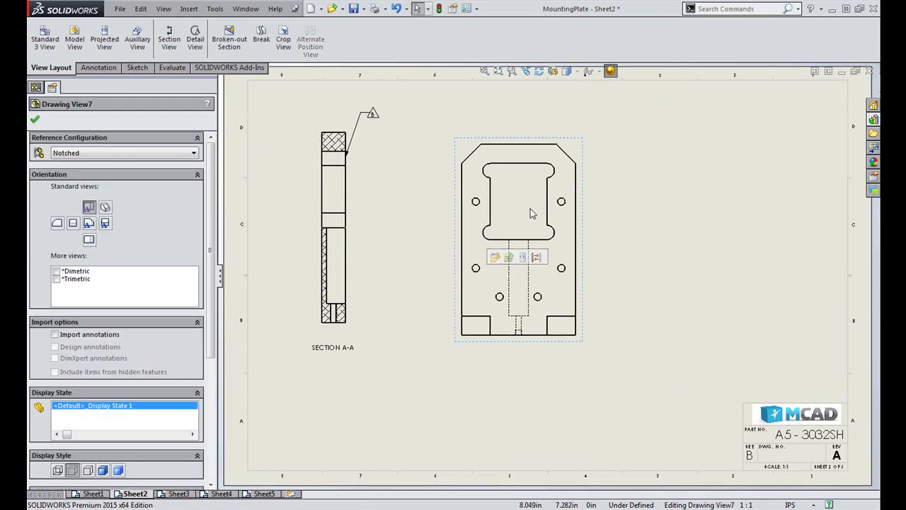
click(417, 236)
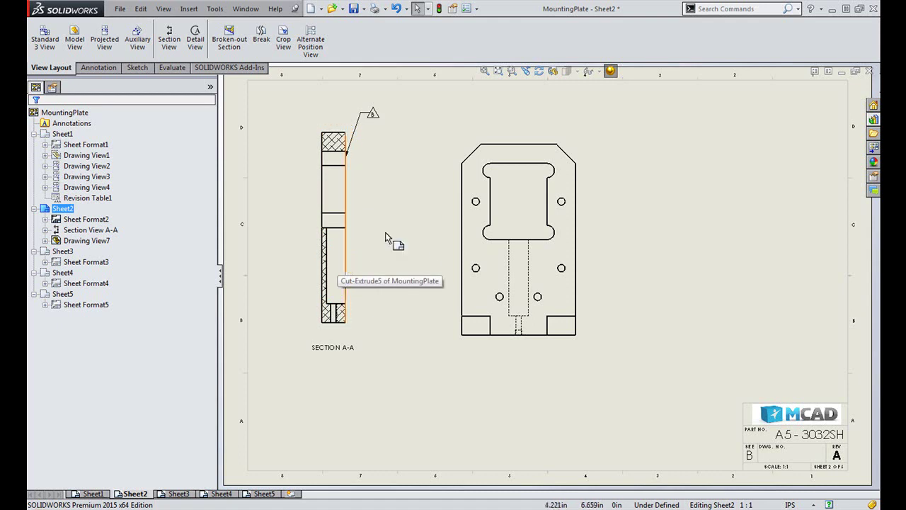
drag(461, 259, 451, 229)
click(404, 269)
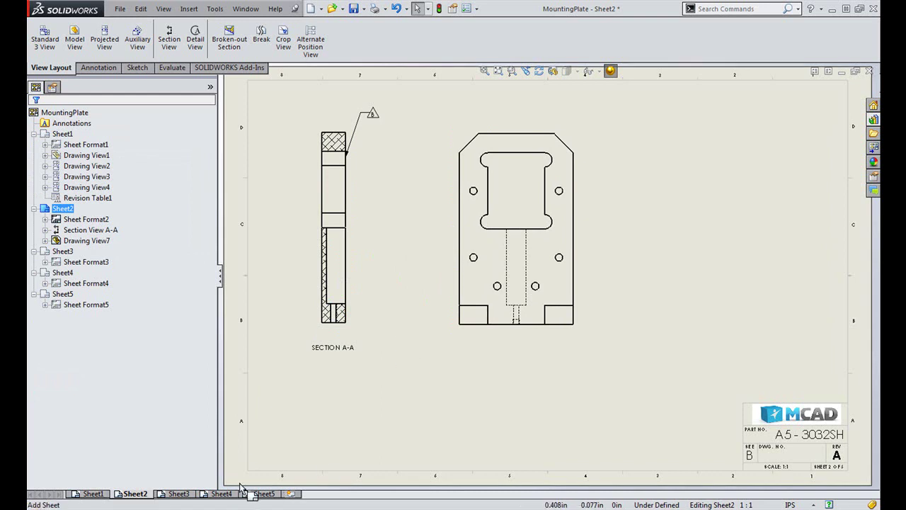
mouse_move(92, 494)
mouse_down()
mouse_move(354, 439)
mouse_move(528, 424)
mouse_up()
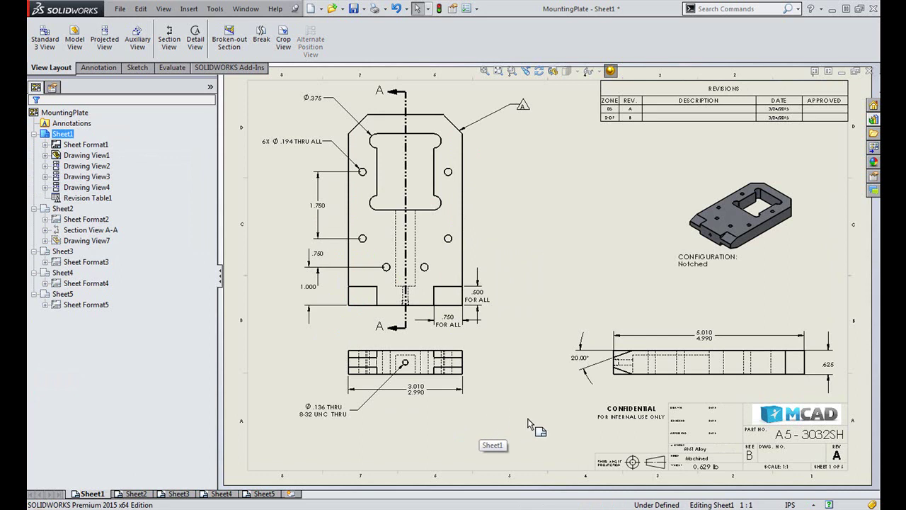